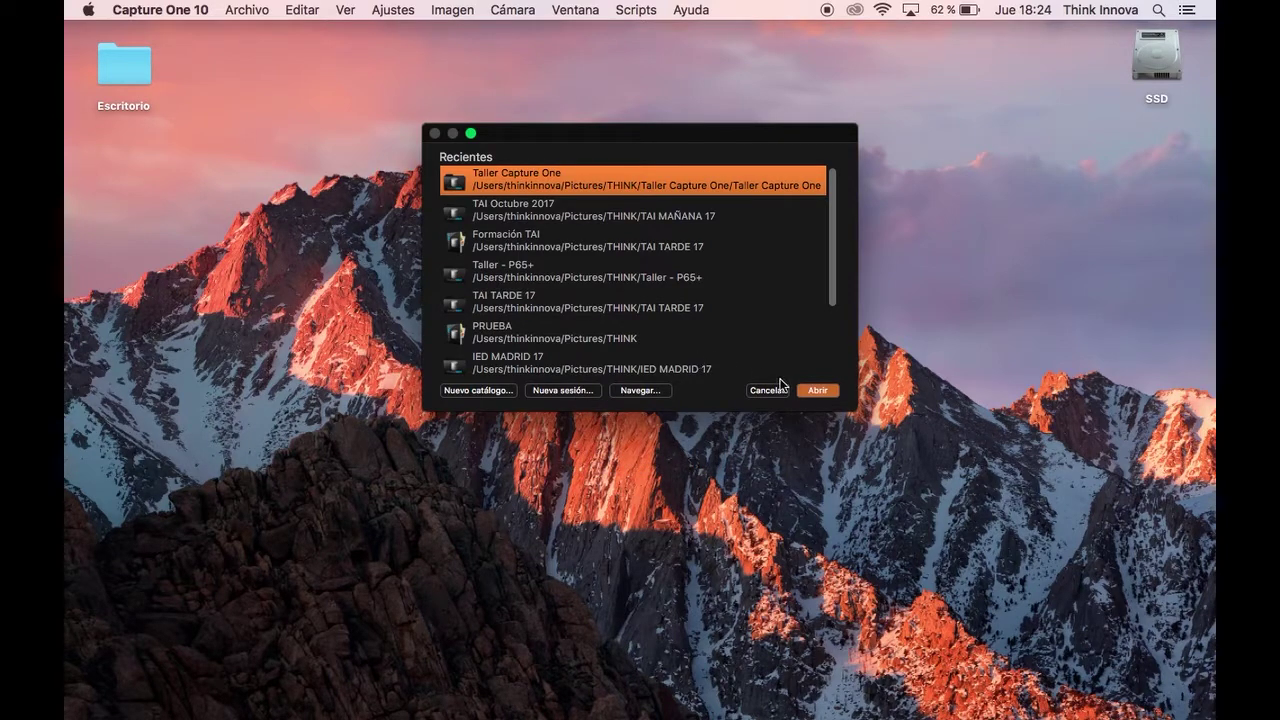
- Create a new session named "Pablo Retrato" in Pictures with the Blanco template and show its library folders
{"action": "left_click", "coordinate": [815, 391]}
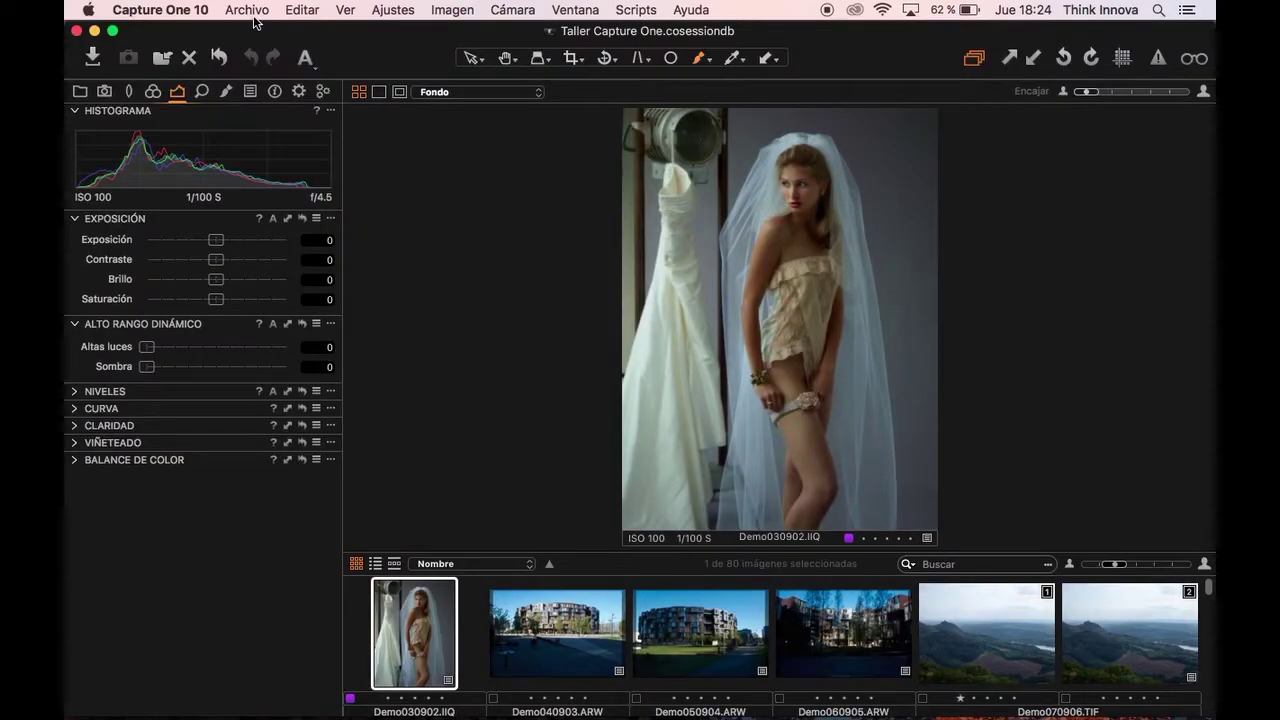
{"action": "left_click", "coordinate": [249, 10]}
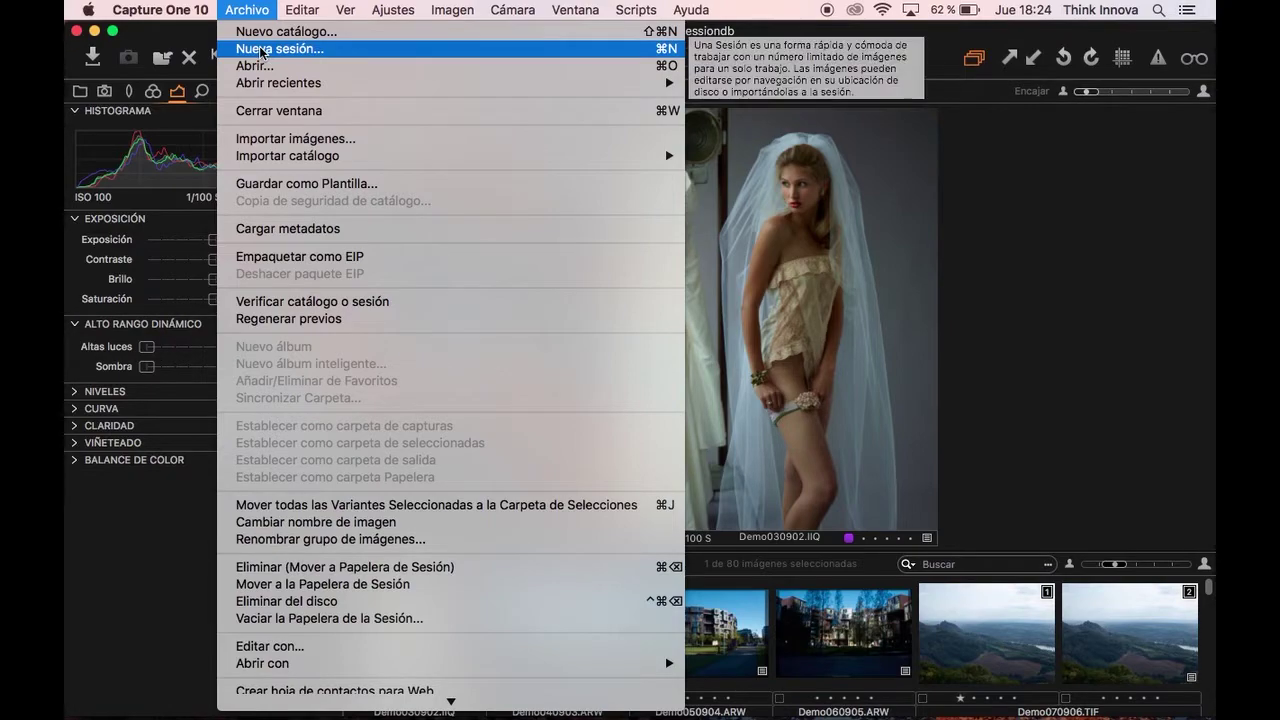
{"action": "left_click", "coordinate": [262, 52]}
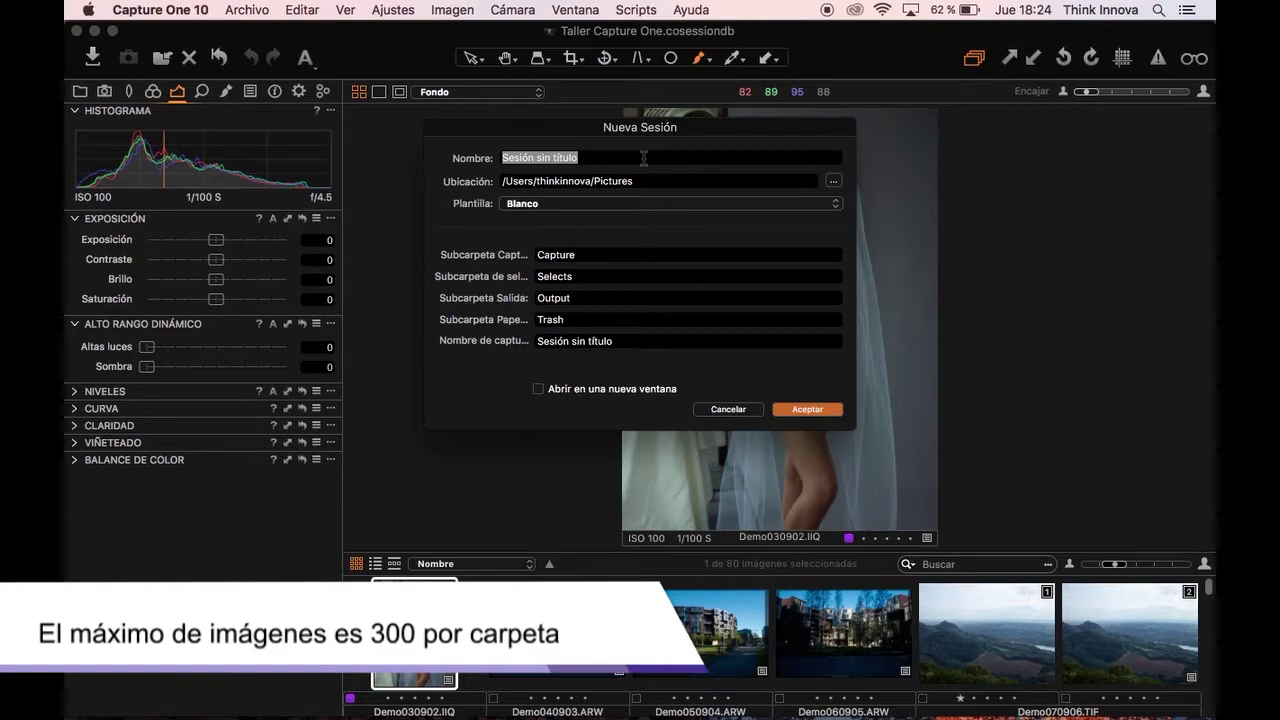
{"action": "key", "text": "BackSpace"}
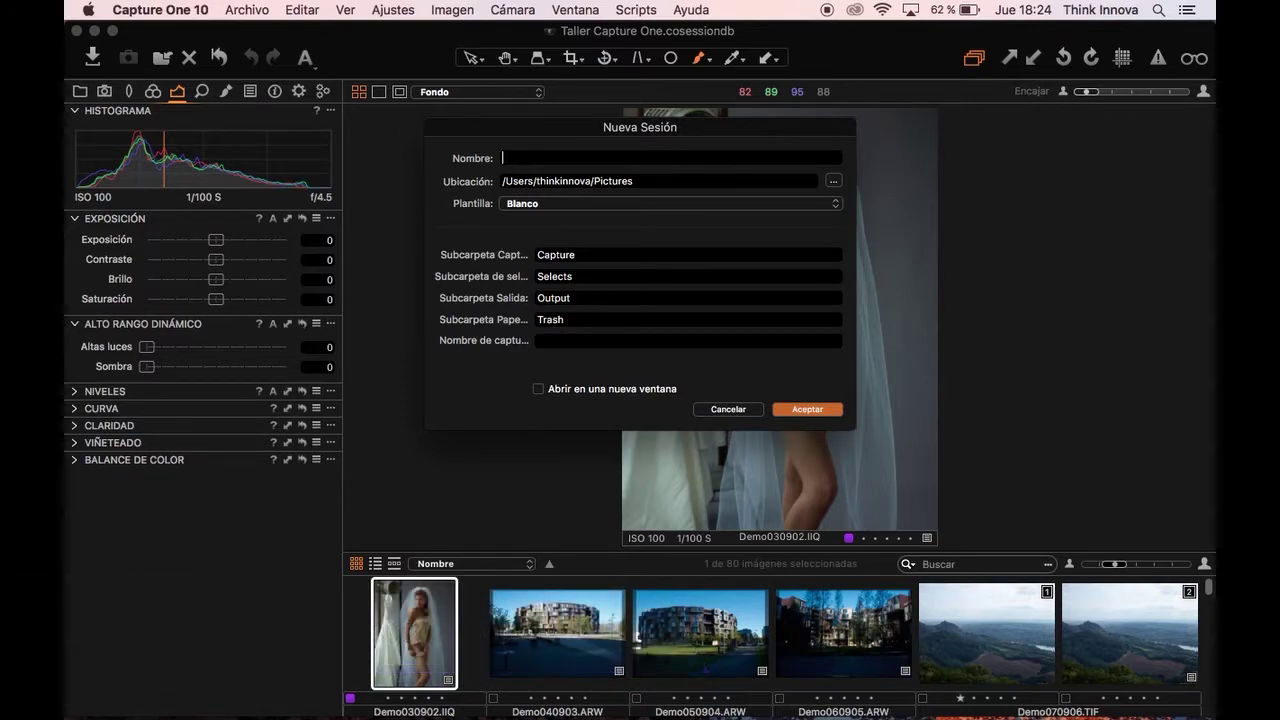
{"action": "type", "text": "Pablo Retrato"}
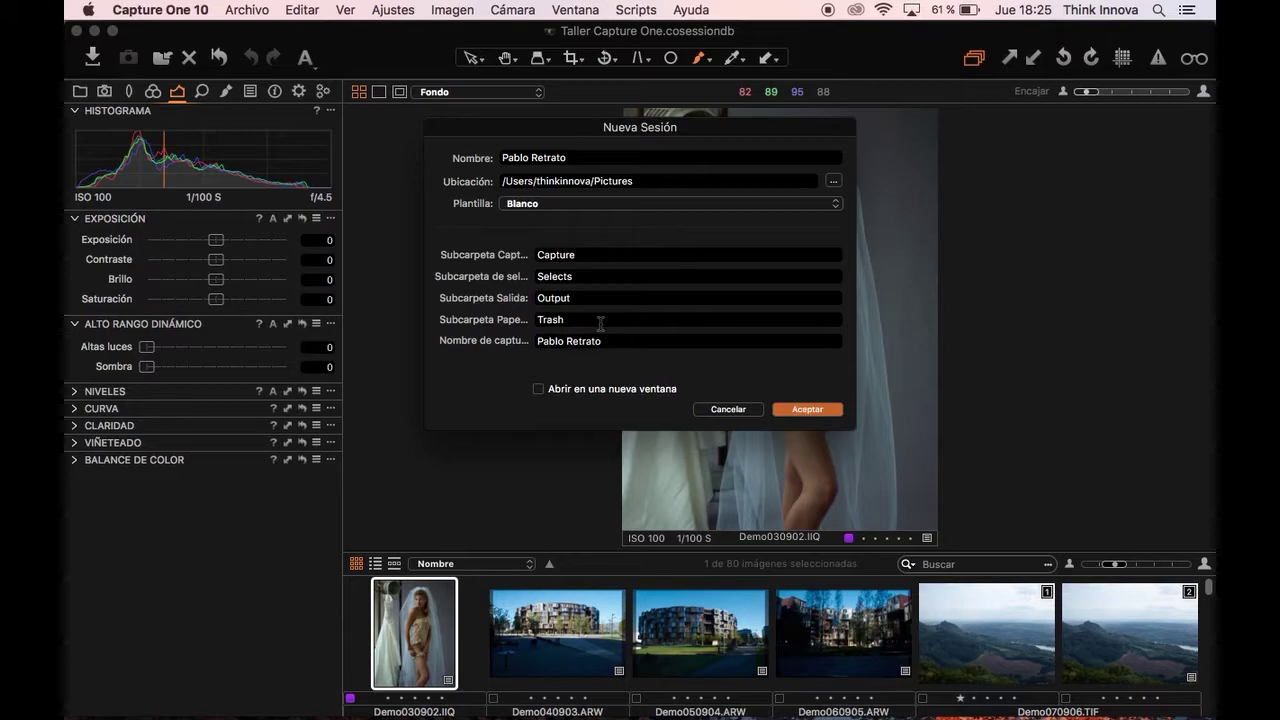
{"action": "left_click", "coordinate": [792, 409]}
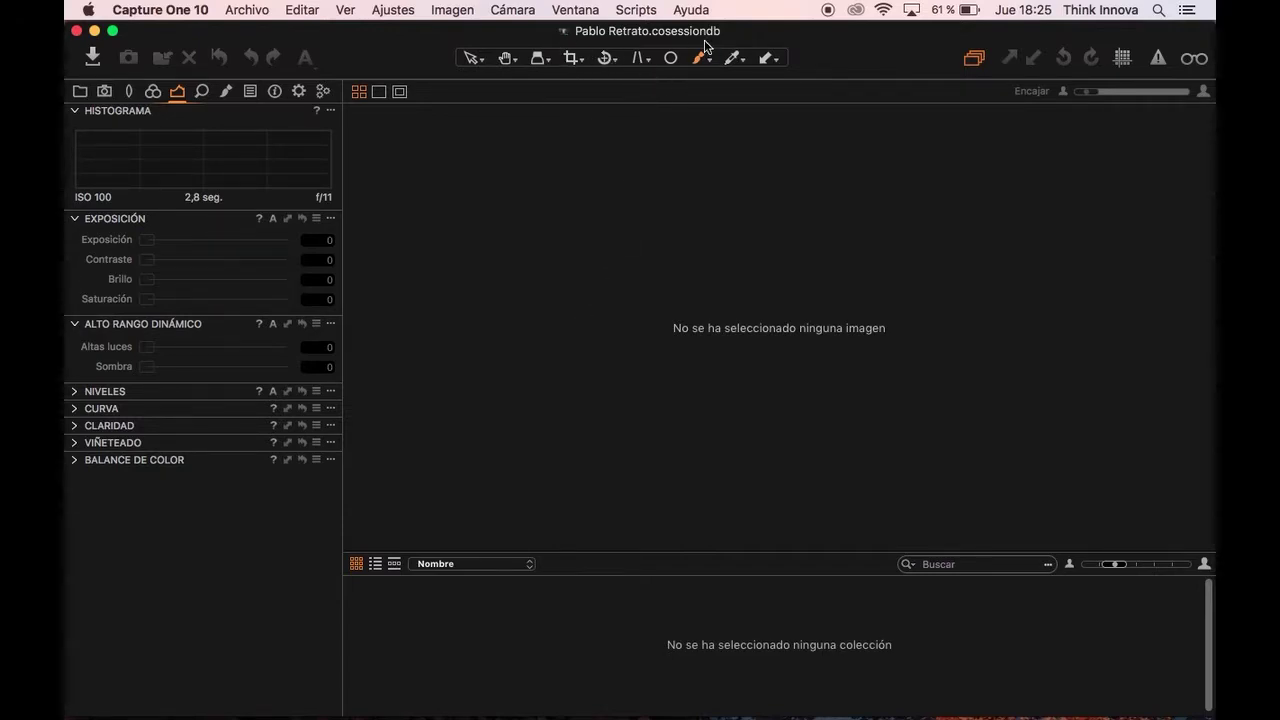
{"action": "left_click", "coordinate": [80, 91]}
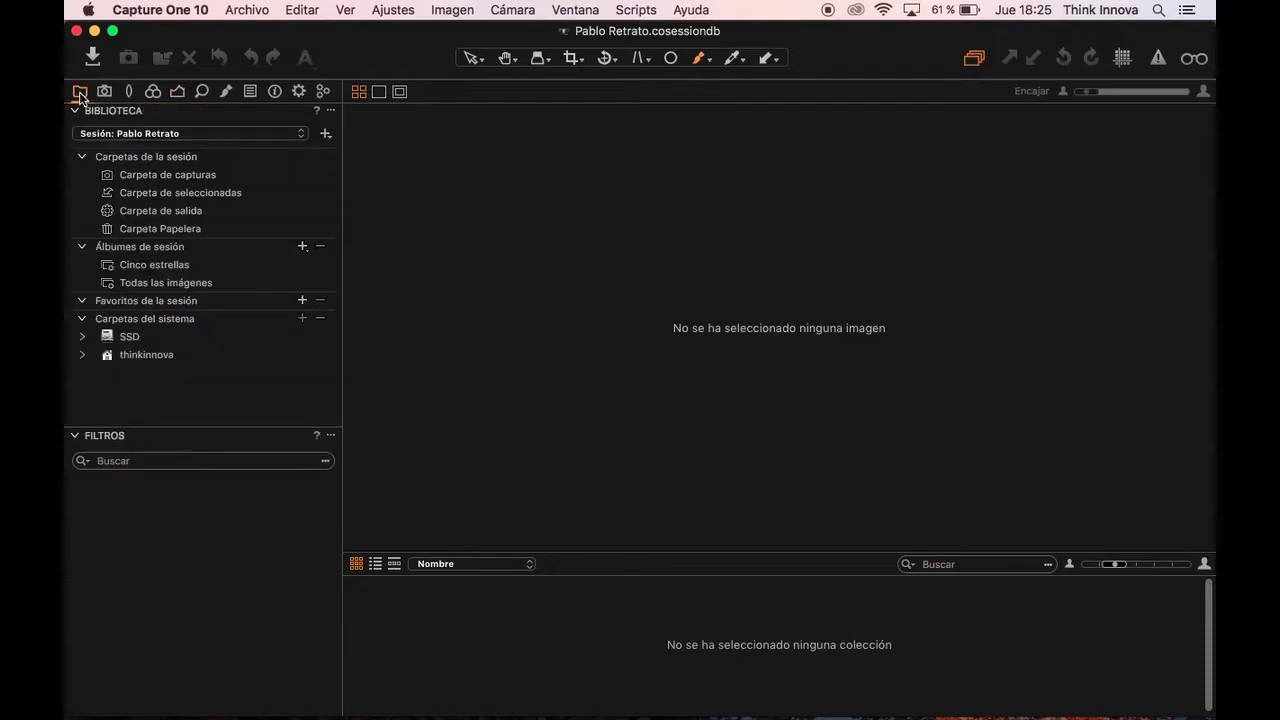
- Switch to Finder and examine the Pablo Retrato folder inside Imágenes, including its subfolders and the .cosessiondb session file
{"action": "left_click", "coordinate": [94, 32]}
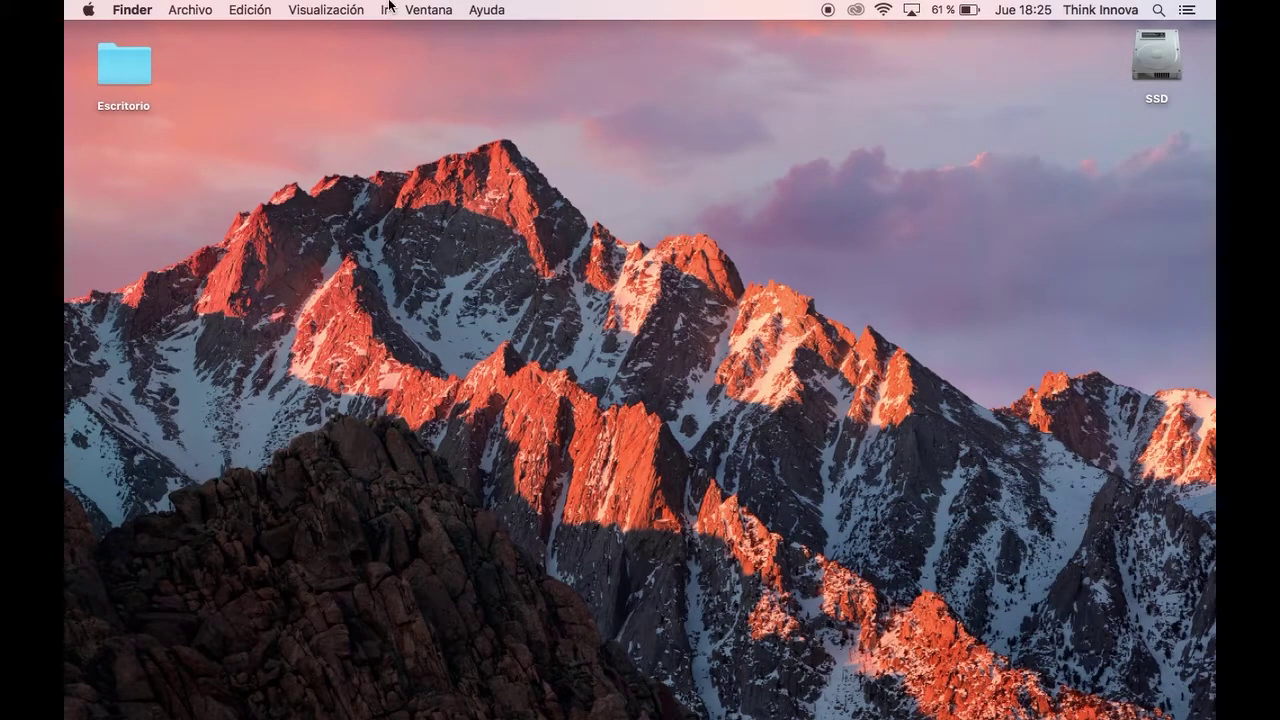
{"action": "left_click", "coordinate": [387, 9]}
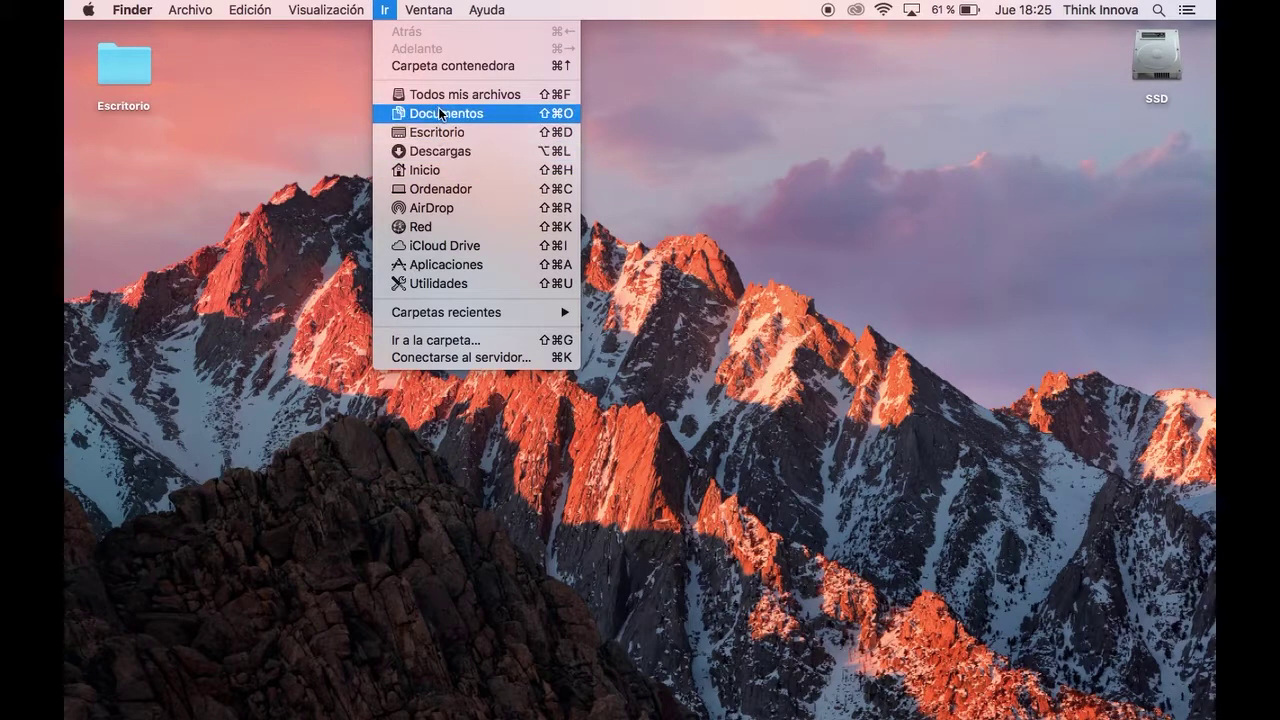
{"action": "left_click", "coordinate": [437, 169]}
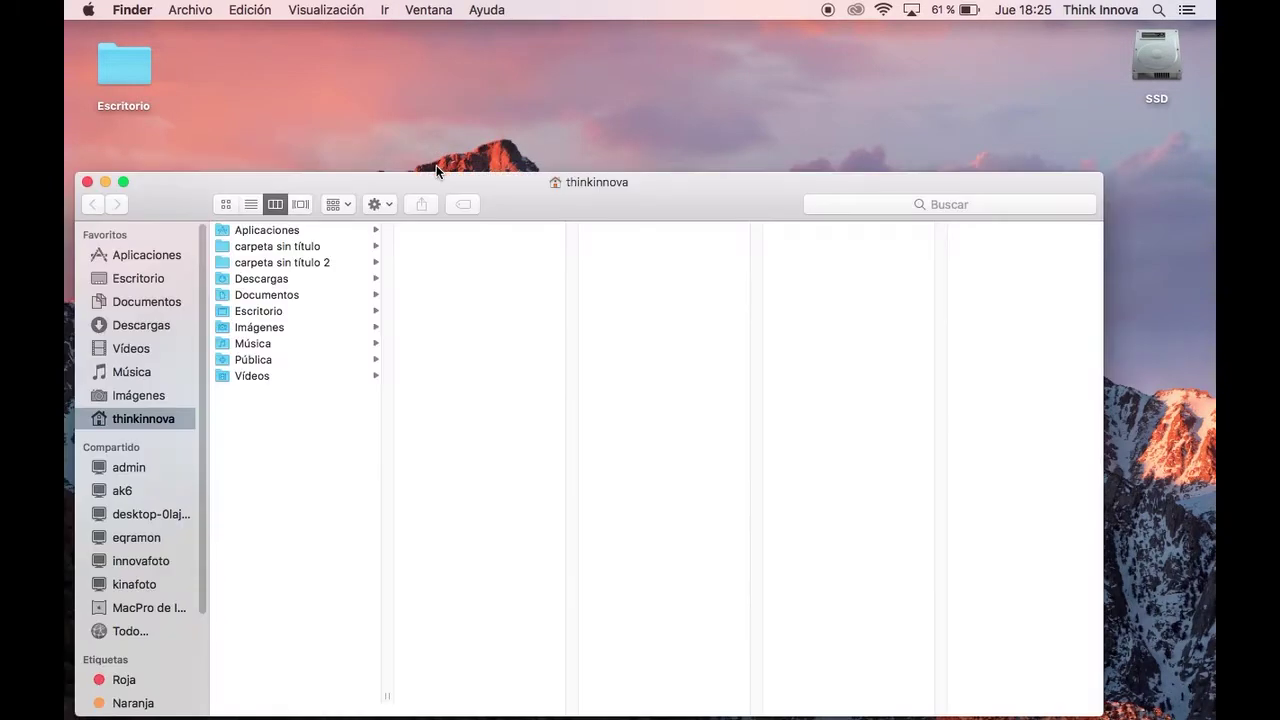
{"action": "left_click", "coordinate": [332, 327]}
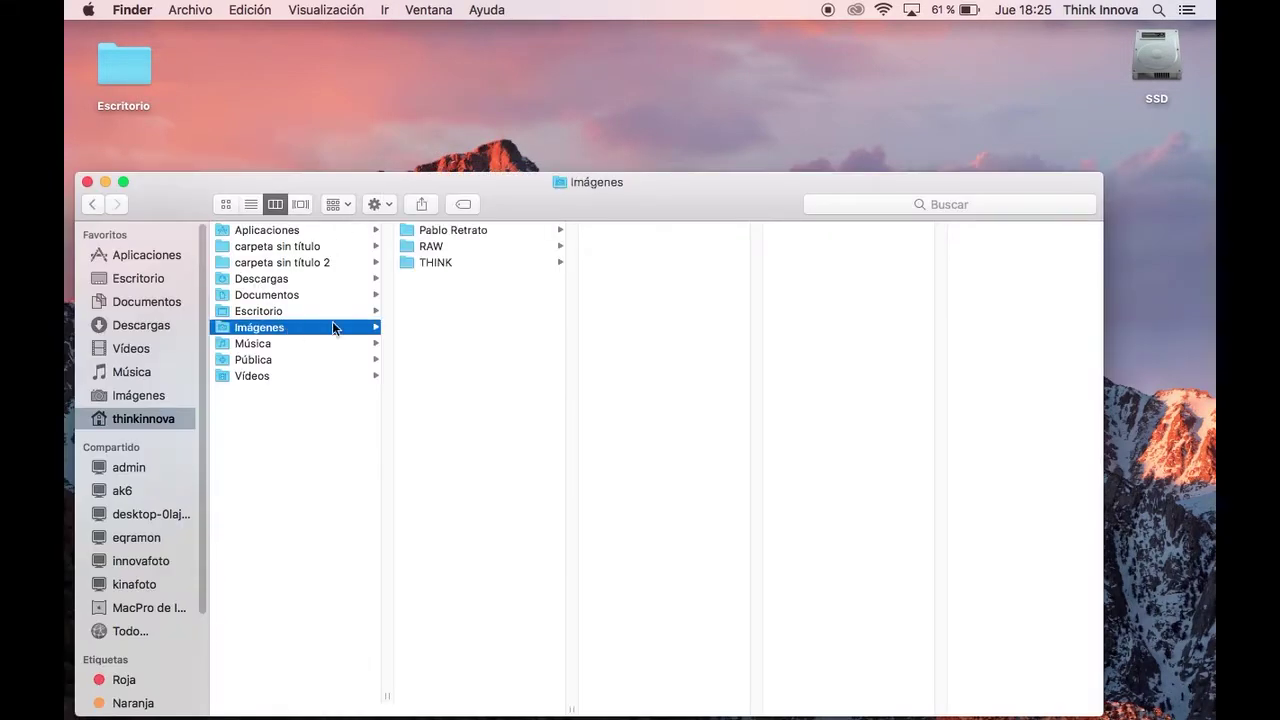
{"action": "left_click", "coordinate": [444, 230]}
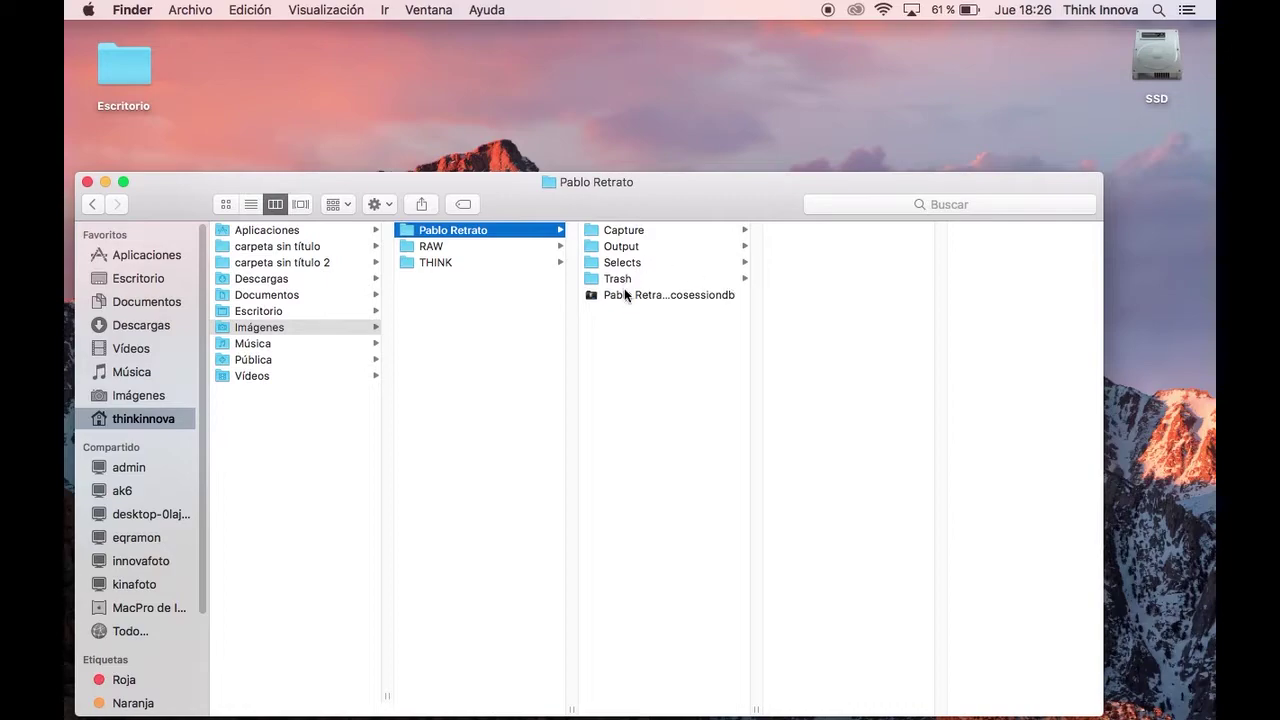
{"action": "left_click", "coordinate": [707, 296]}
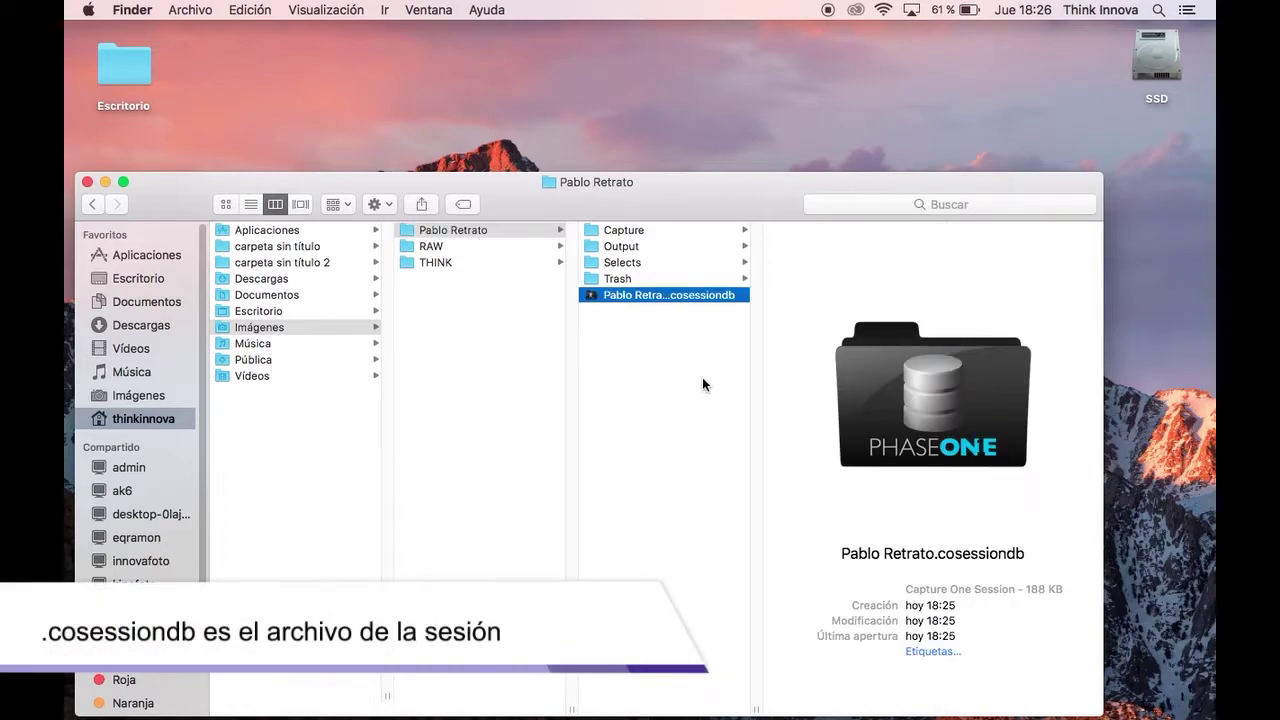
- Return to Capture One and start an image import with the RAW folder as the source location
{"action": "left_click", "coordinate": [106, 180]}
{"action": "mouse_move", "coordinate": [372, 712]}
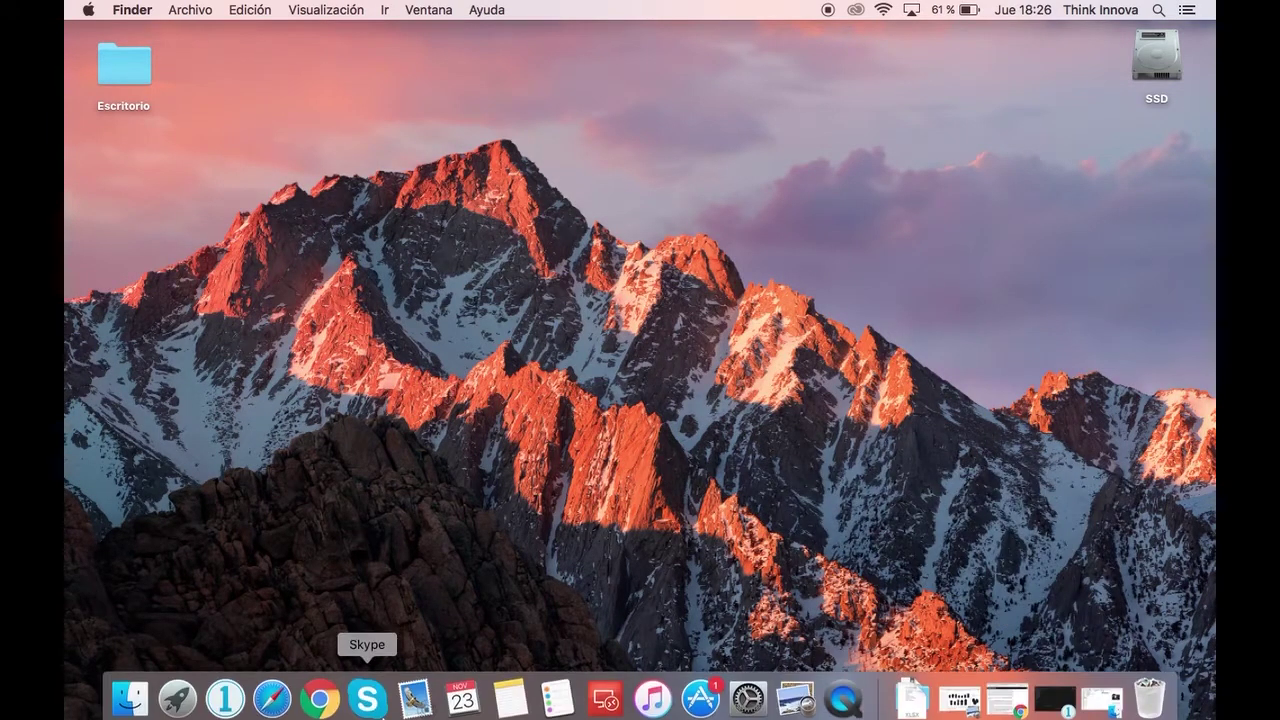
{"action": "left_click", "coordinate": [242, 680]}
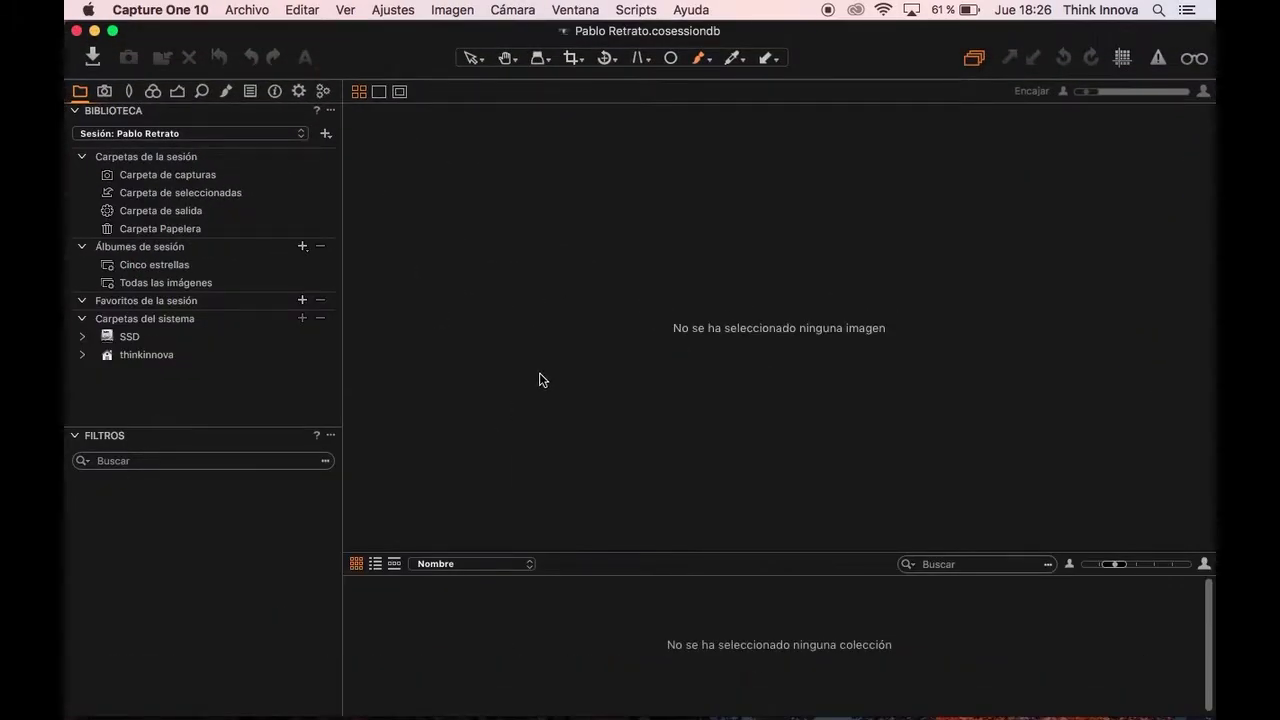
{"action": "left_click", "coordinate": [93, 55]}
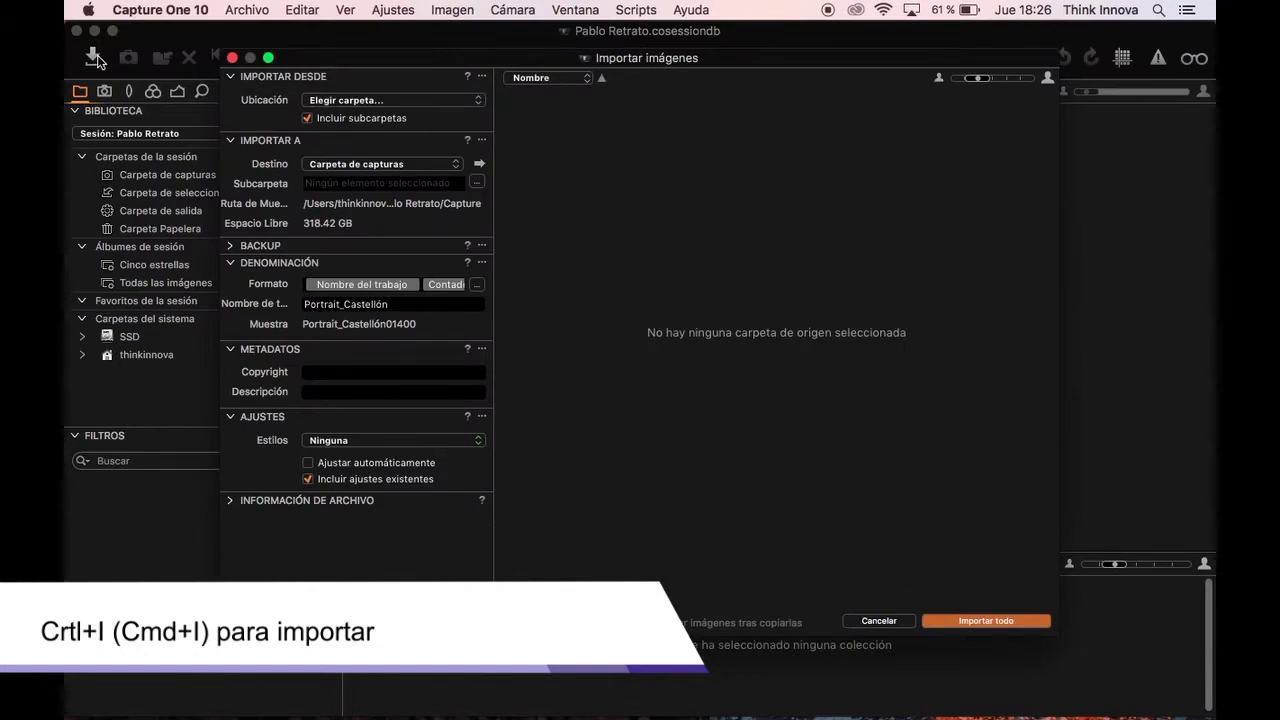
{"action": "left_click", "coordinate": [357, 100]}
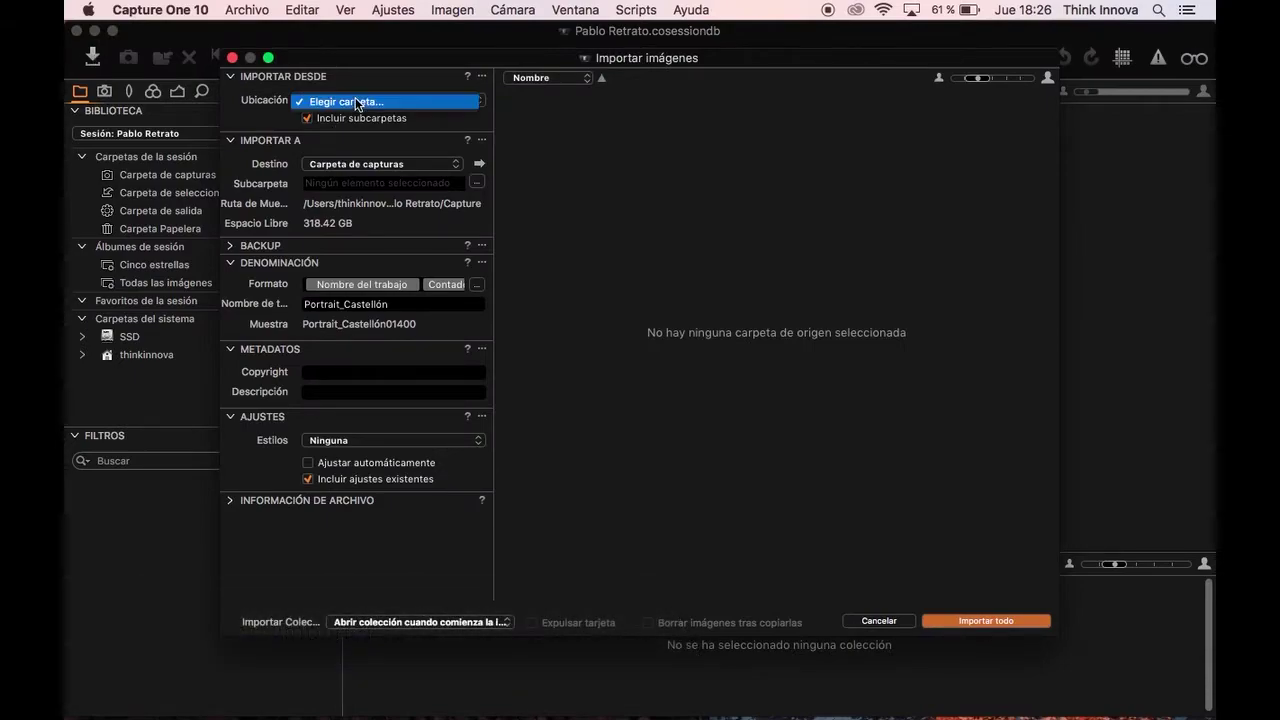
{"action": "left_click", "coordinate": [351, 101]}
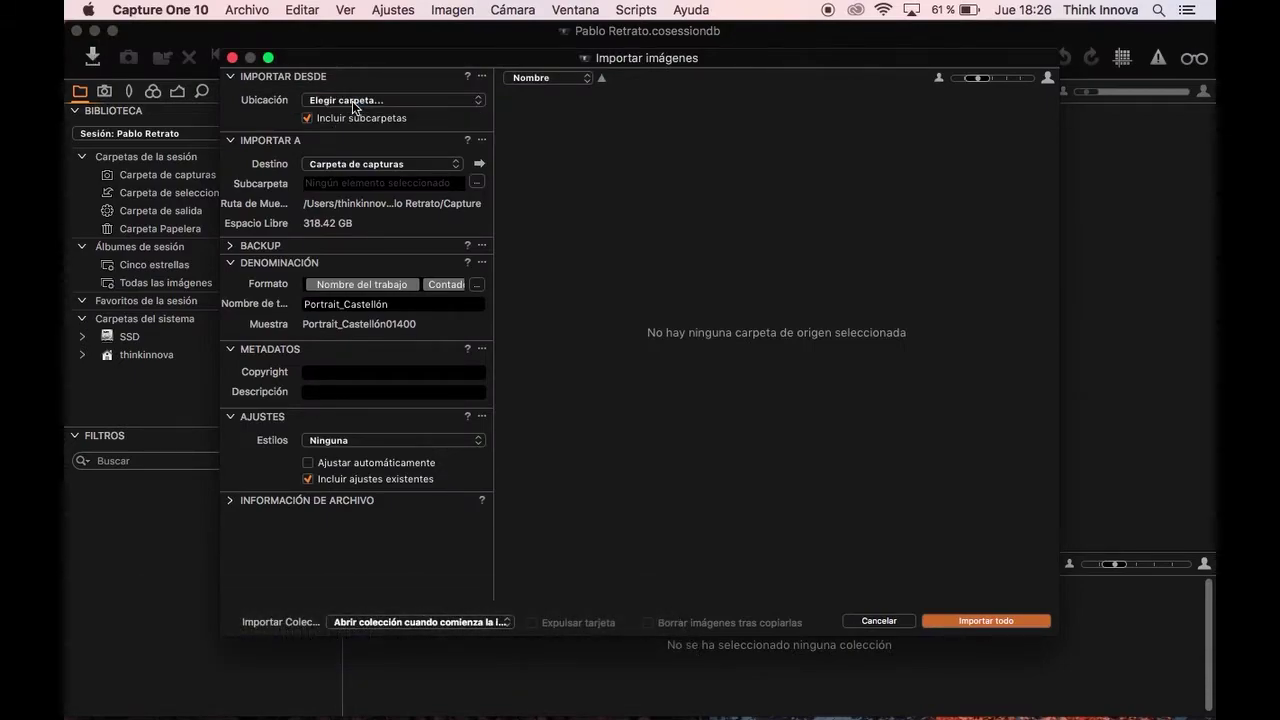
{"action": "left_click", "coordinate": [503, 163]}
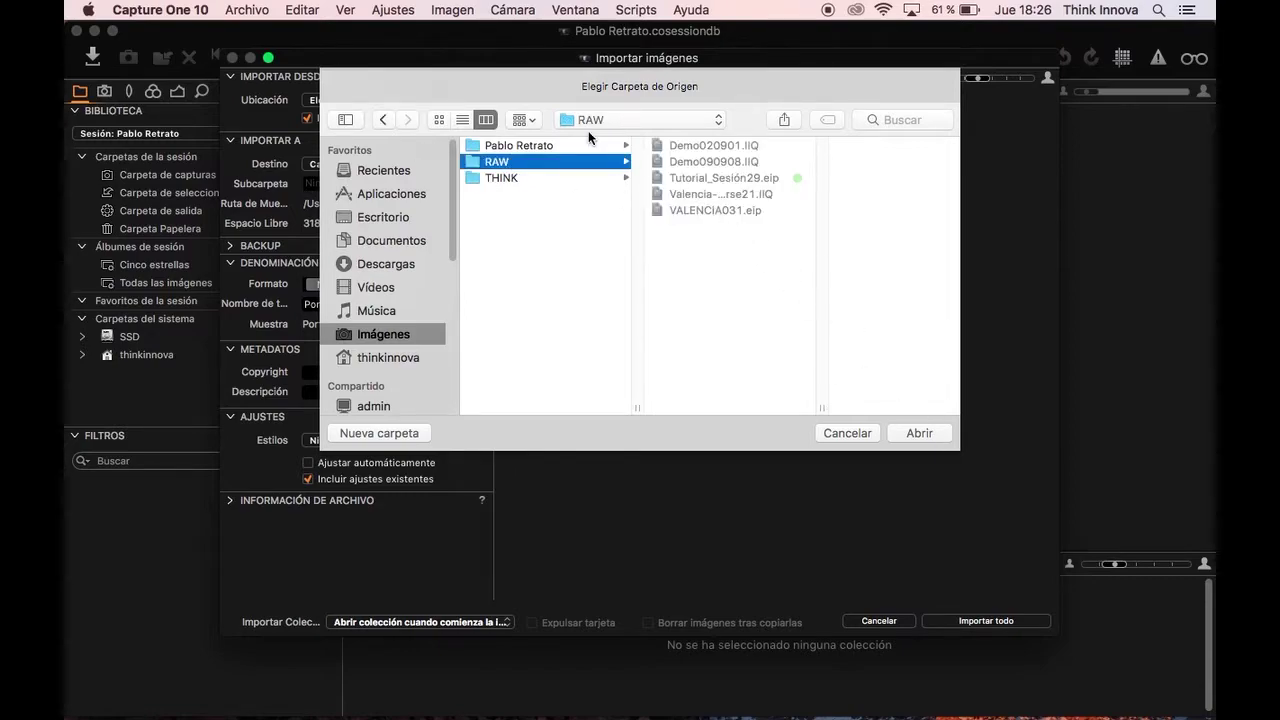
{"action": "left_click", "coordinate": [912, 435]}
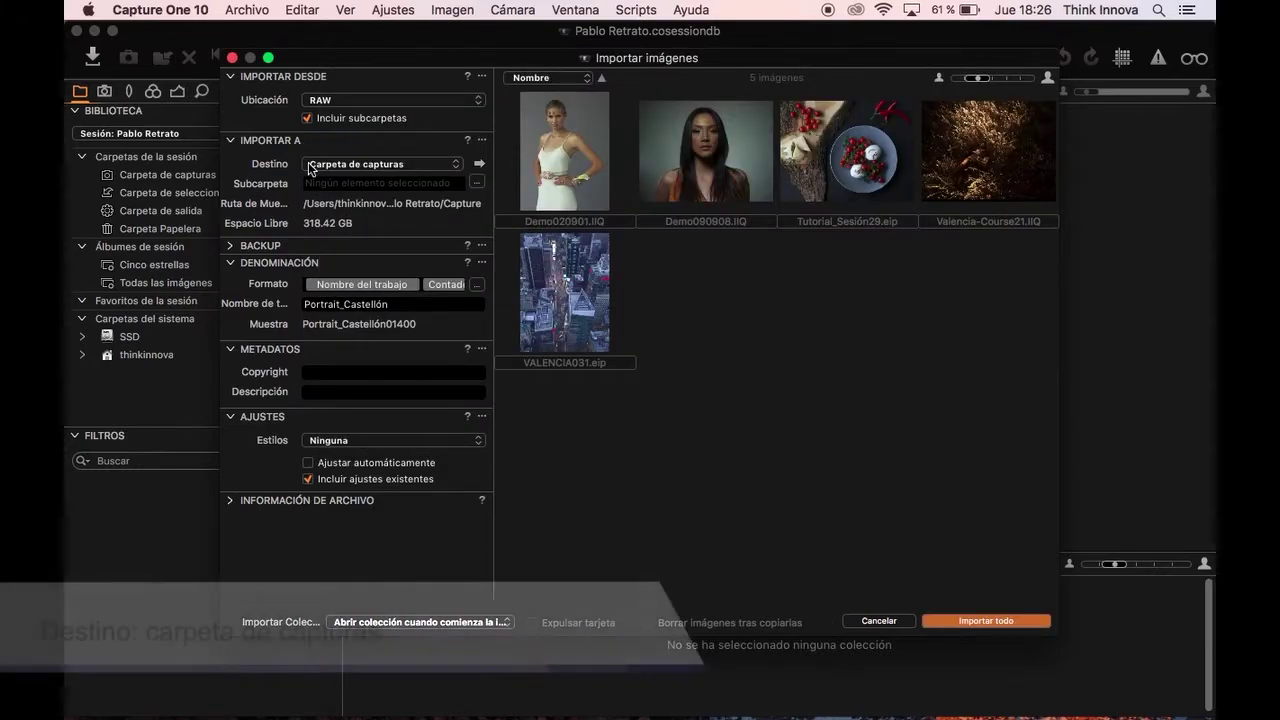
- Keep Carpeta de capturas as the import destination and enable the backup copy
{"action": "left_click", "coordinate": [436, 165]}
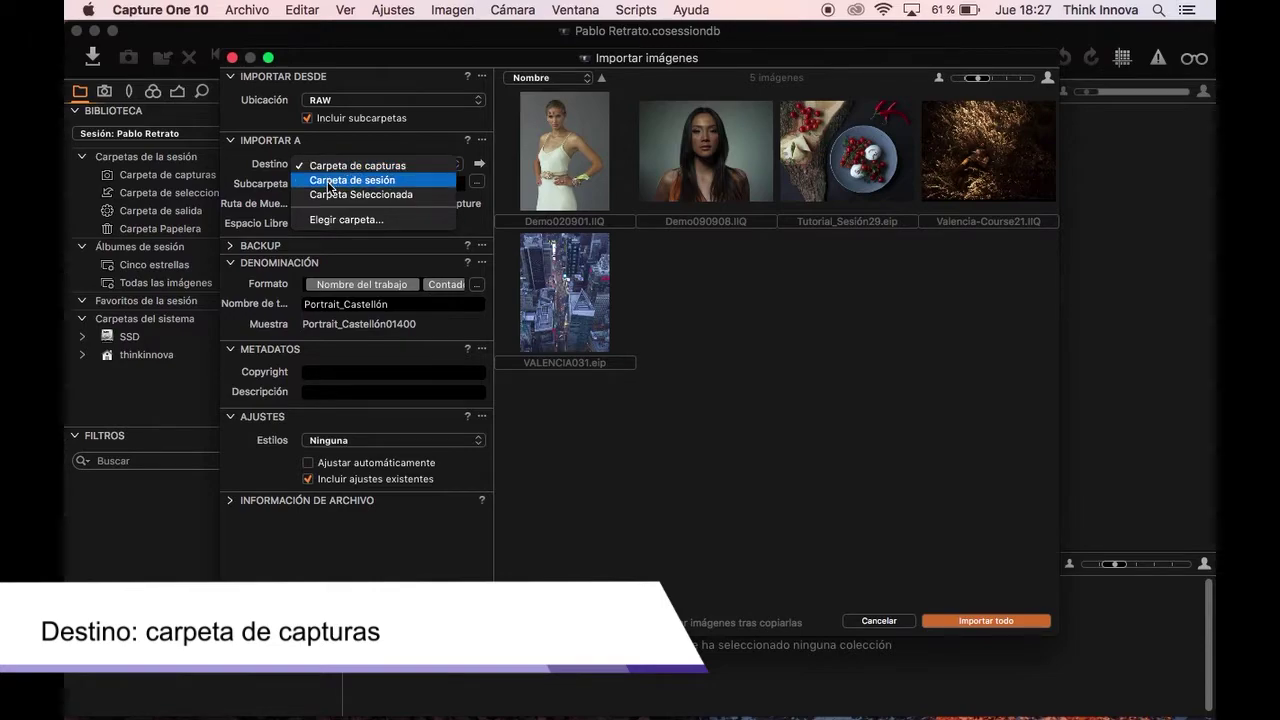
{"action": "left_click", "coordinate": [427, 168]}
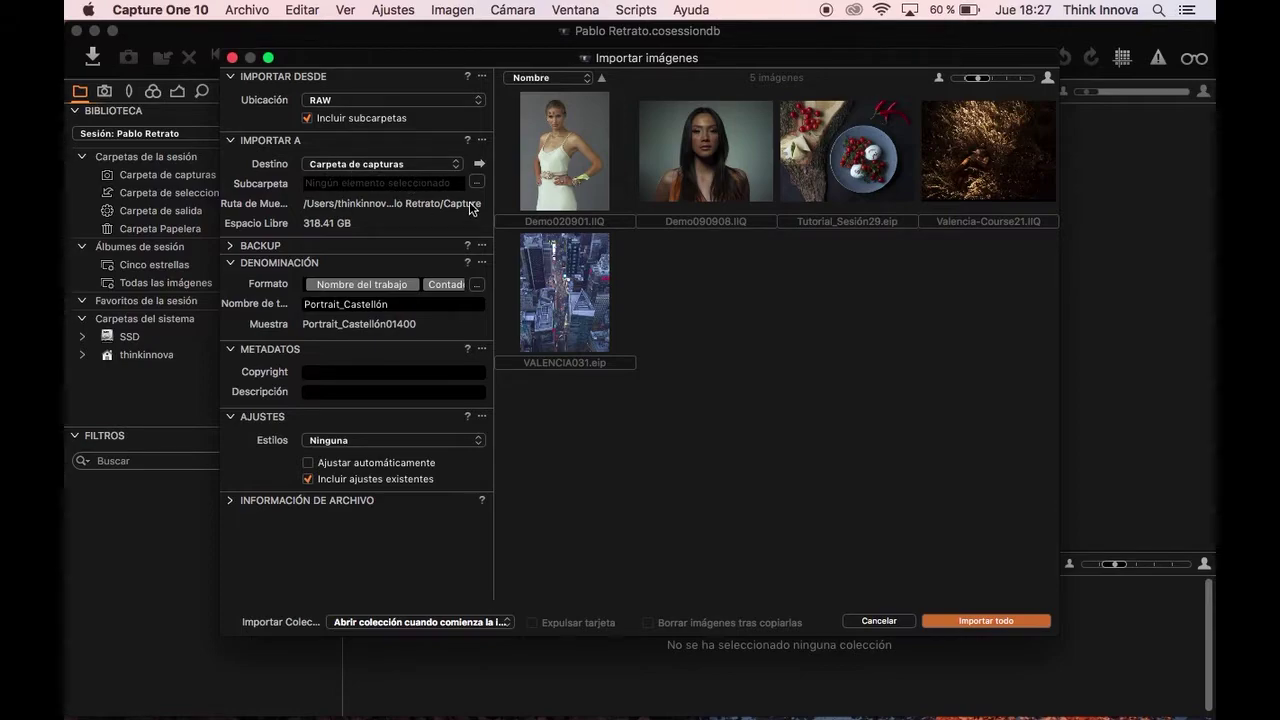
{"action": "left_click", "coordinate": [231, 246]}
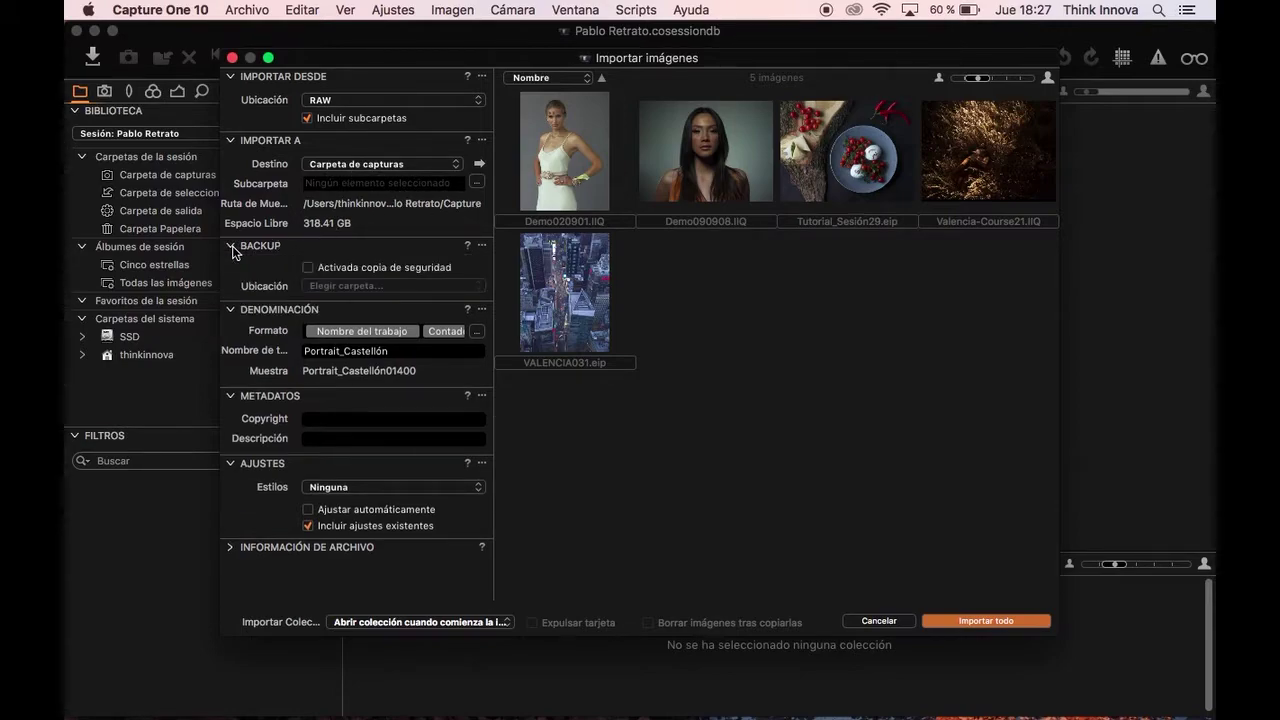
{"action": "left_click", "coordinate": [309, 268]}
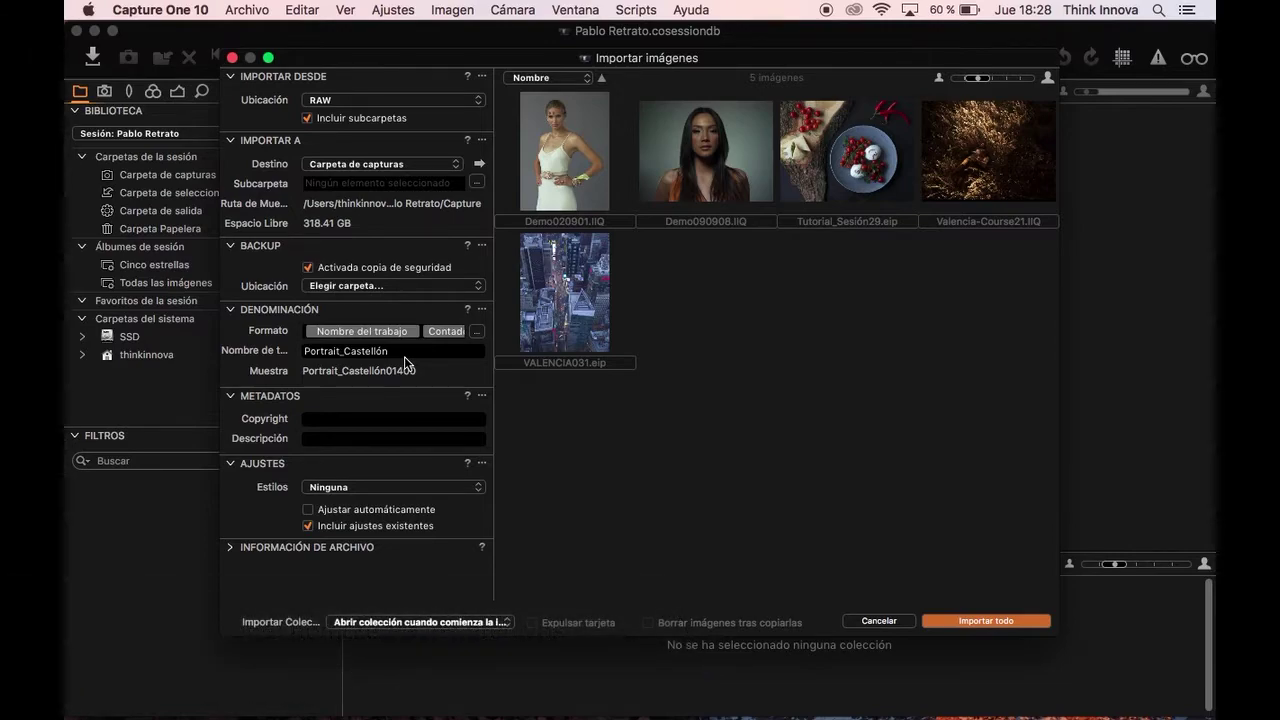
- Set the import naming format to the job name followed by a two-digit counter, without the ISO token
{"action": "left_click", "coordinate": [477, 331]}
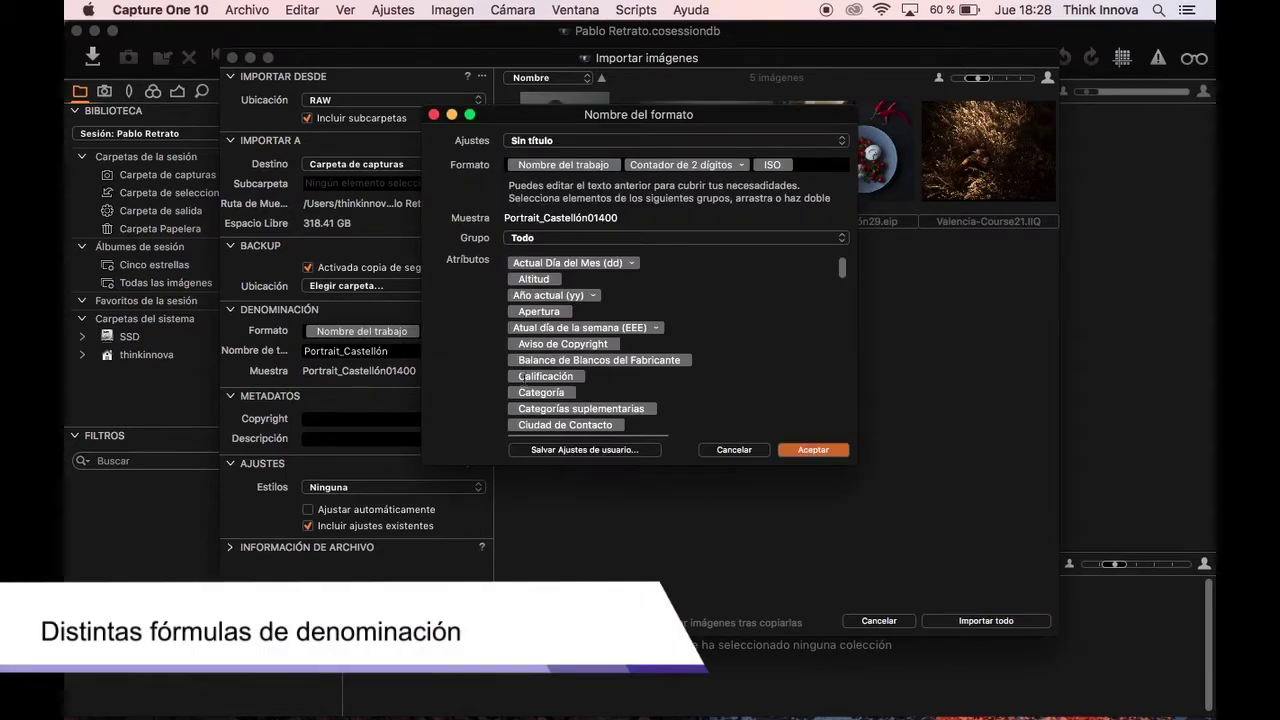
{"action": "mouse_move", "coordinate": [843, 266]}
{"action": "left_mouse_down"}
{"action": "mouse_move", "coordinate": [865, 347]}
{"action": "mouse_move", "coordinate": [835, 262]}
{"action": "left_mouse_up"}
{"action": "left_click", "coordinate": [800, 140]}
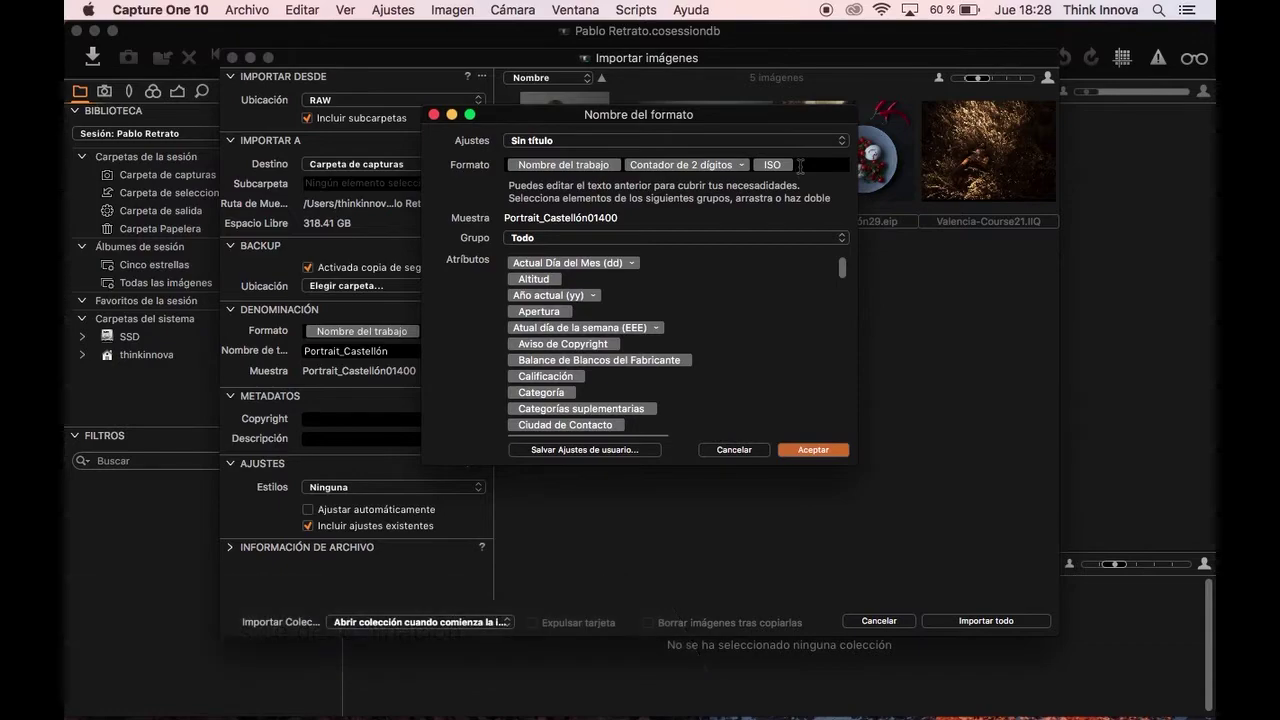
{"action": "left_click", "coordinate": [757, 158]}
{"action": "mouse_move", "coordinate": [843, 271]}
{"action": "left_mouse_down"}
{"action": "mouse_move", "coordinate": [883, 378]}
{"action": "mouse_move", "coordinate": [853, 325]}
{"action": "mouse_move", "coordinate": [839, 253]}
{"action": "left_mouse_up"}
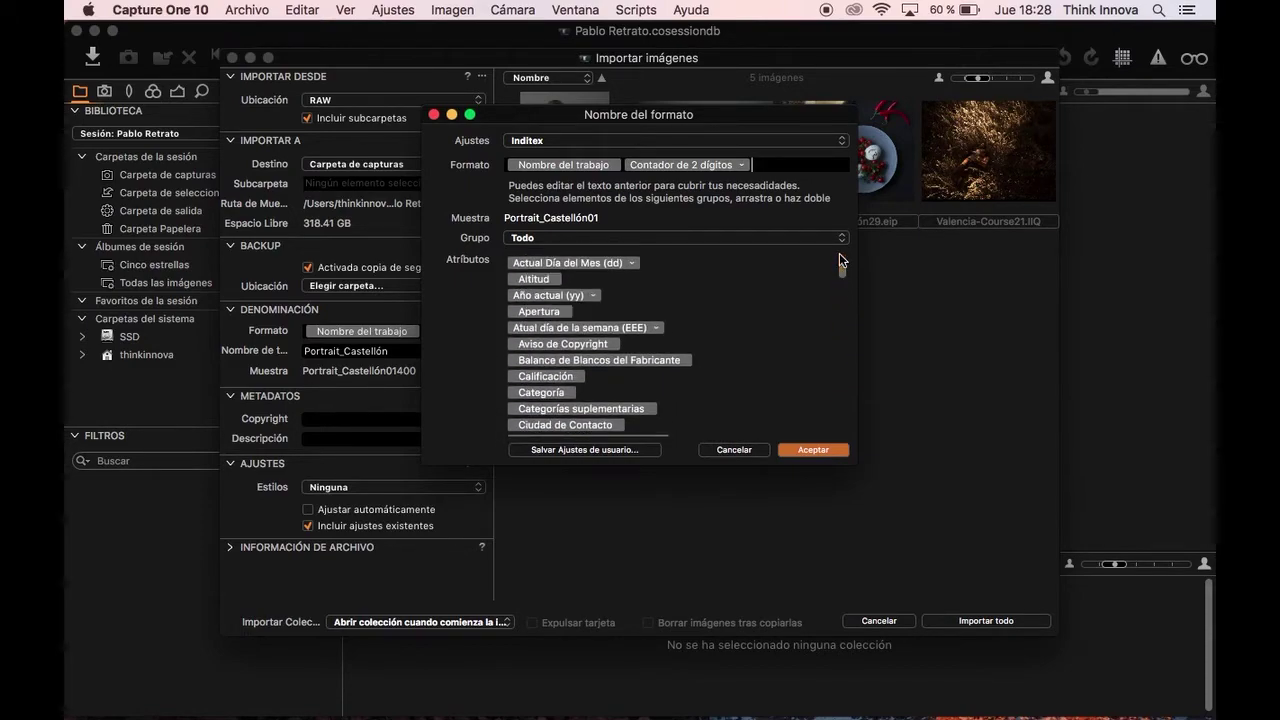
{"action": "left_click", "coordinate": [812, 449]}
- Set the job name to "Pablo Retrato" and import all images, using the RAW folder as the backup location
{"action": "double_click", "coordinate": [423, 347]}
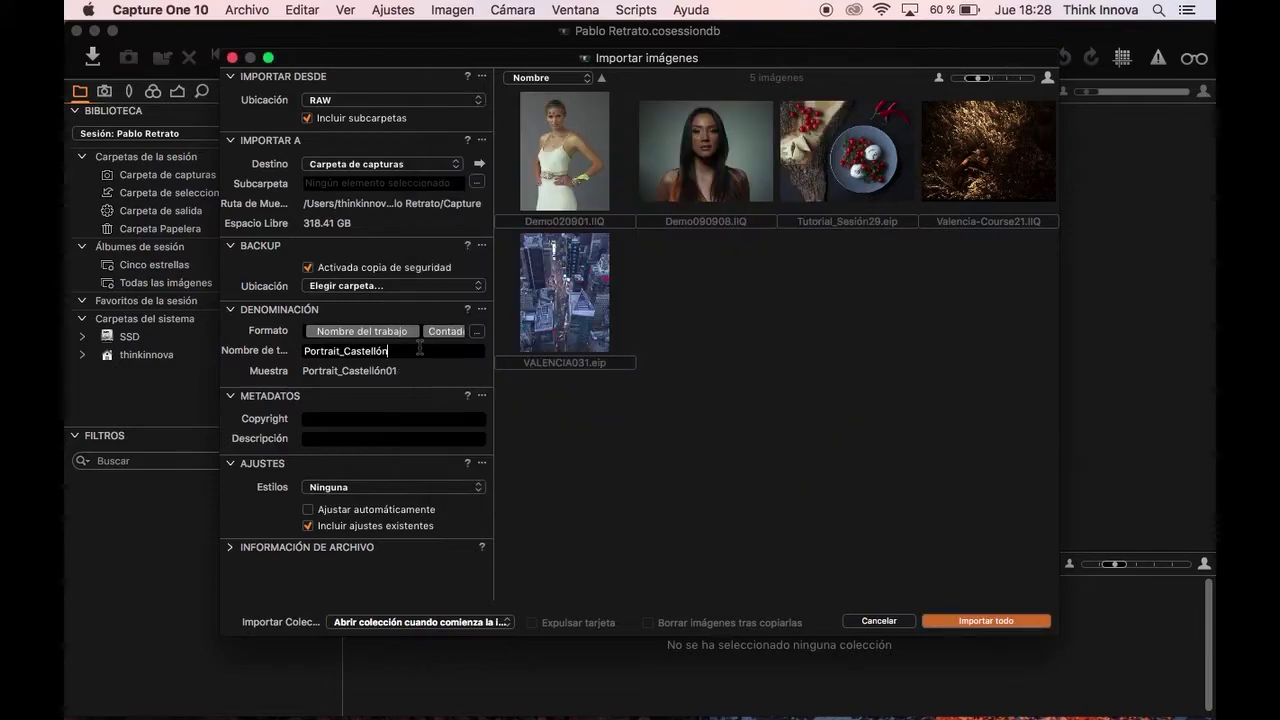
{"action": "key", "text": "BackSpace"}
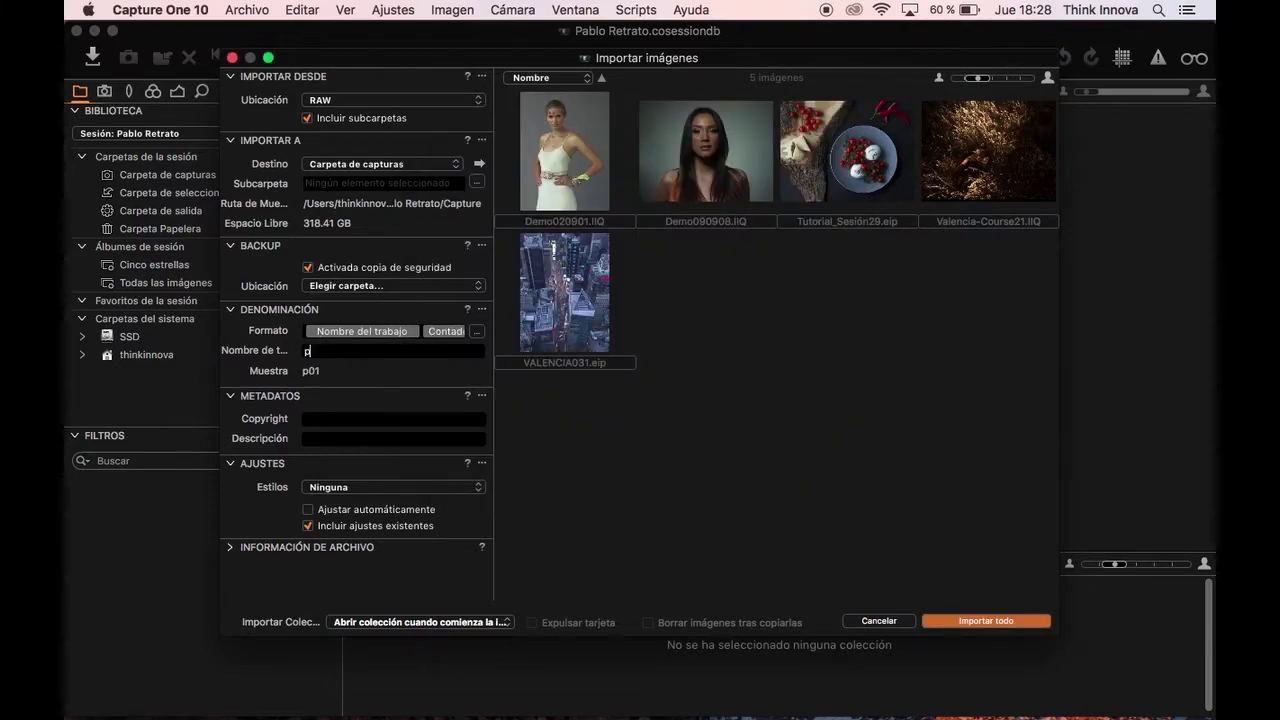
{"action": "type", "text": "Pablo Retrat"}
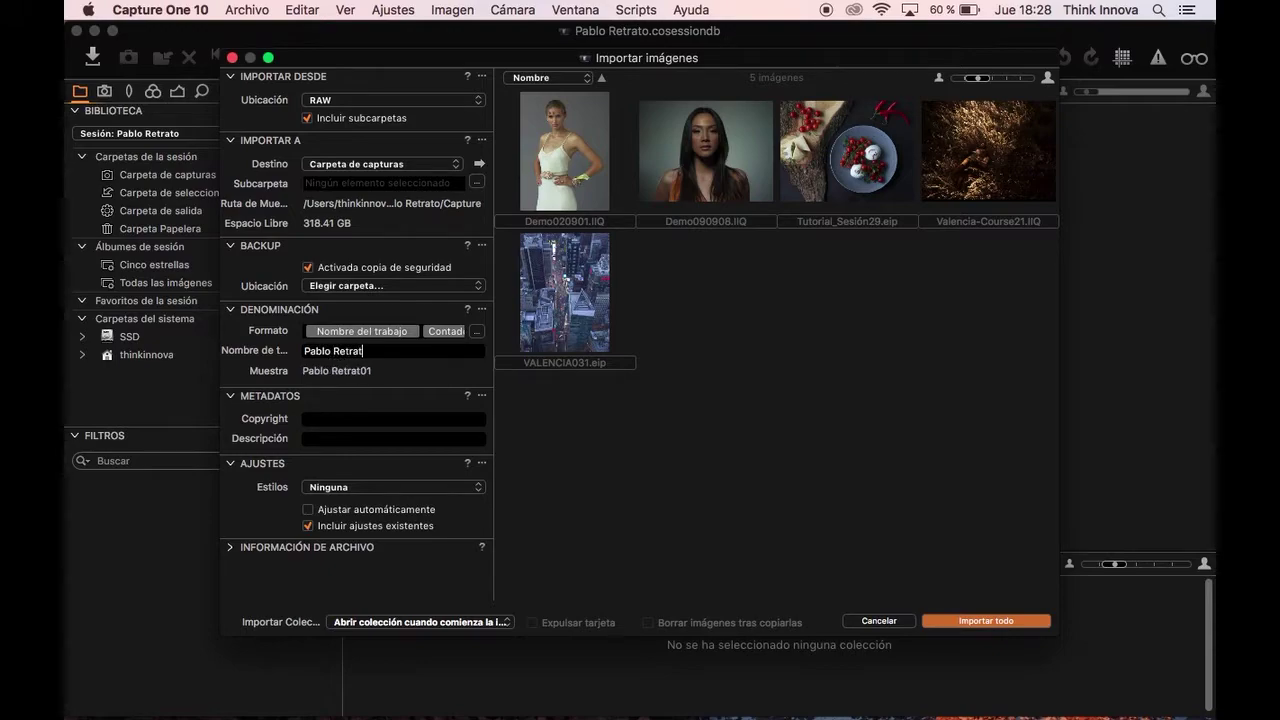
{"action": "type", "text": "o"}
{"action": "left_click", "coordinate": [1007, 618]}
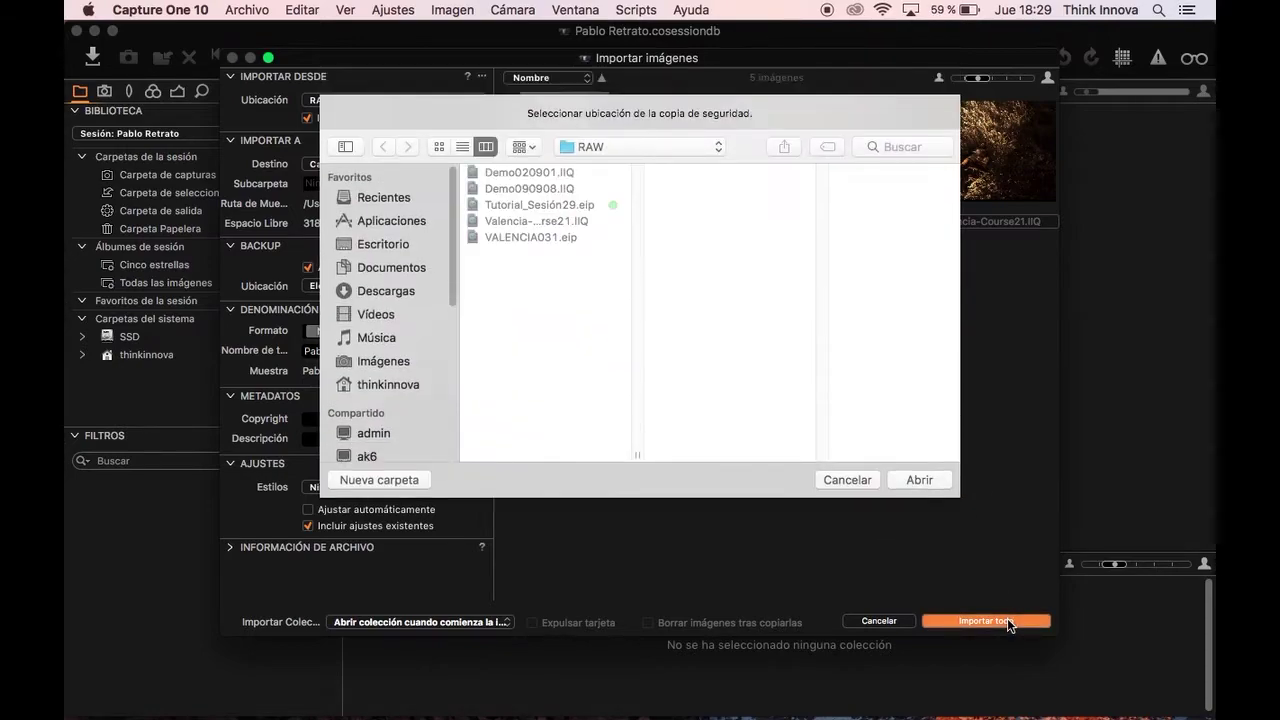
{"action": "left_click", "coordinate": [920, 482]}
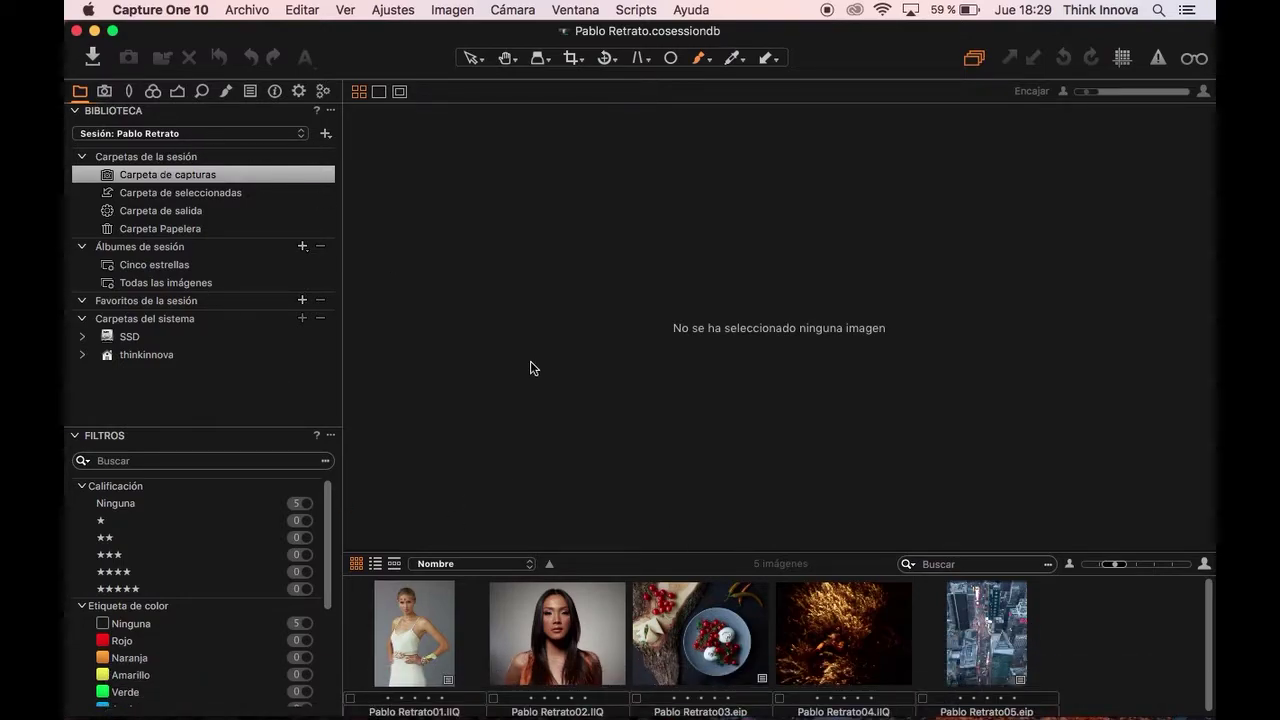
- Switch to Finder and check the imported files in the Capture folder of Pablo Retrato, inside Imágenes
{"action": "left_click", "coordinate": [94, 31]}
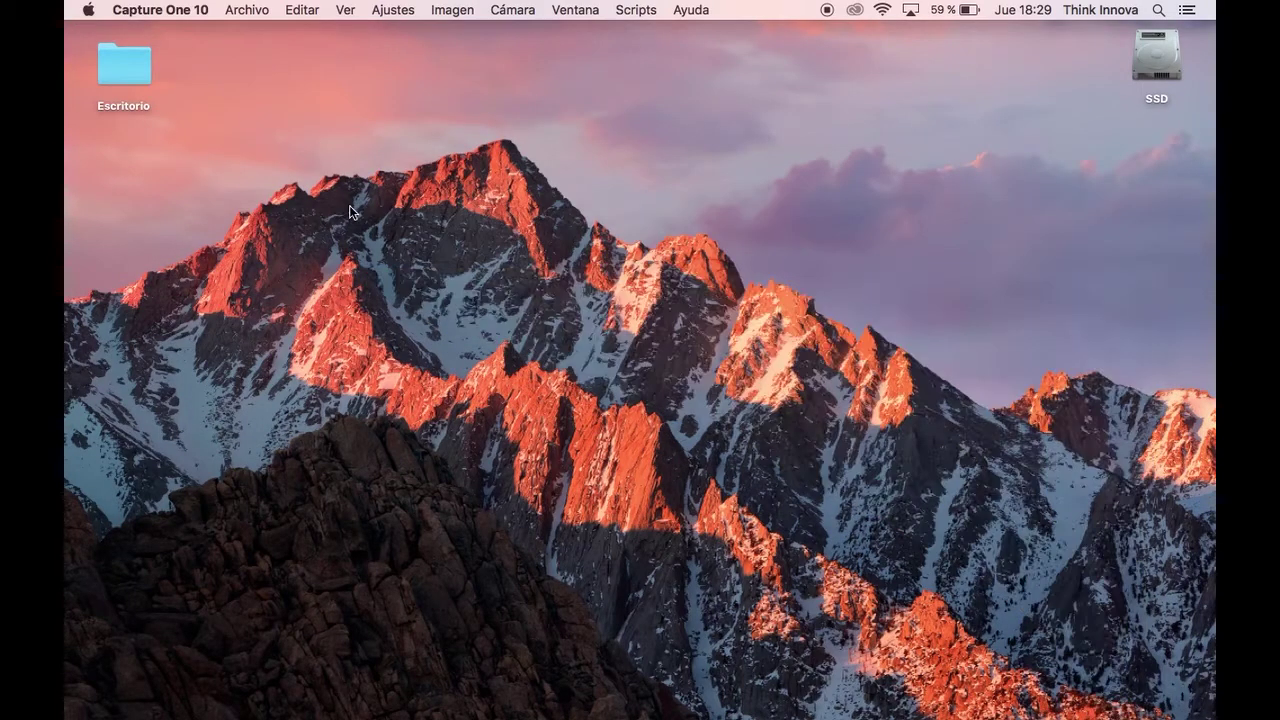
{"action": "left_click", "coordinate": [383, 11]}
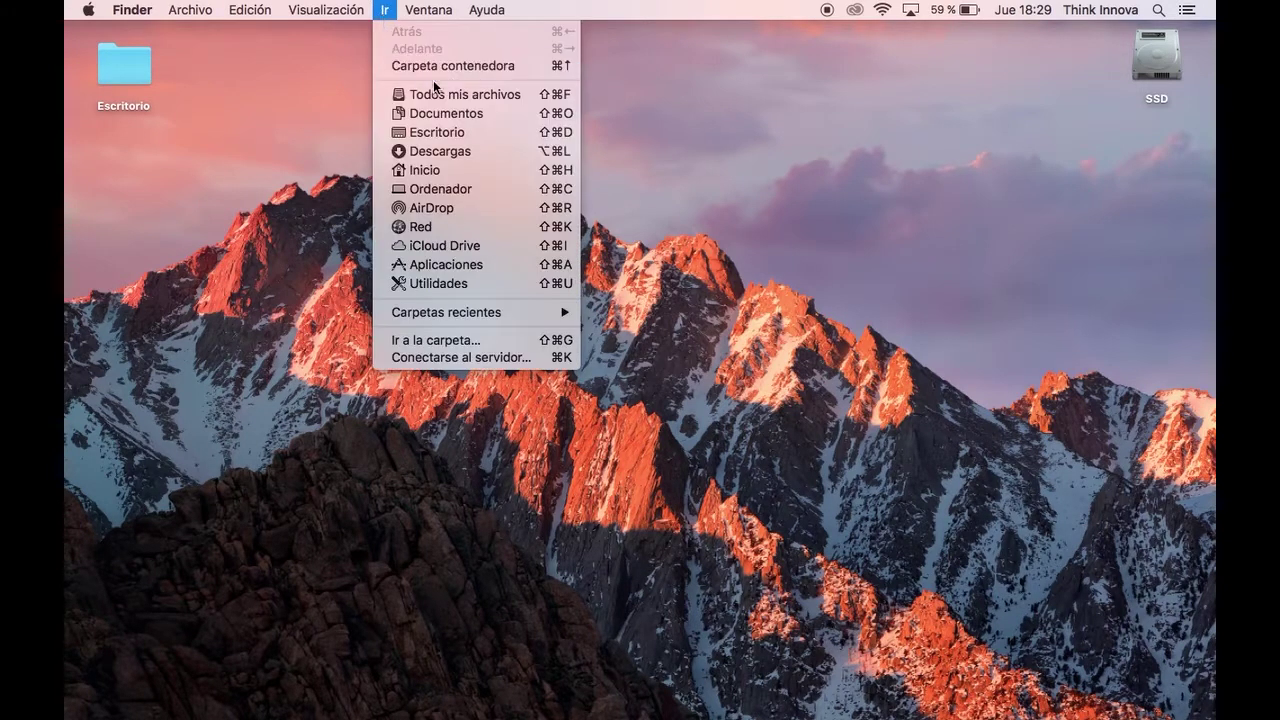
{"action": "left_click", "coordinate": [443, 168]}
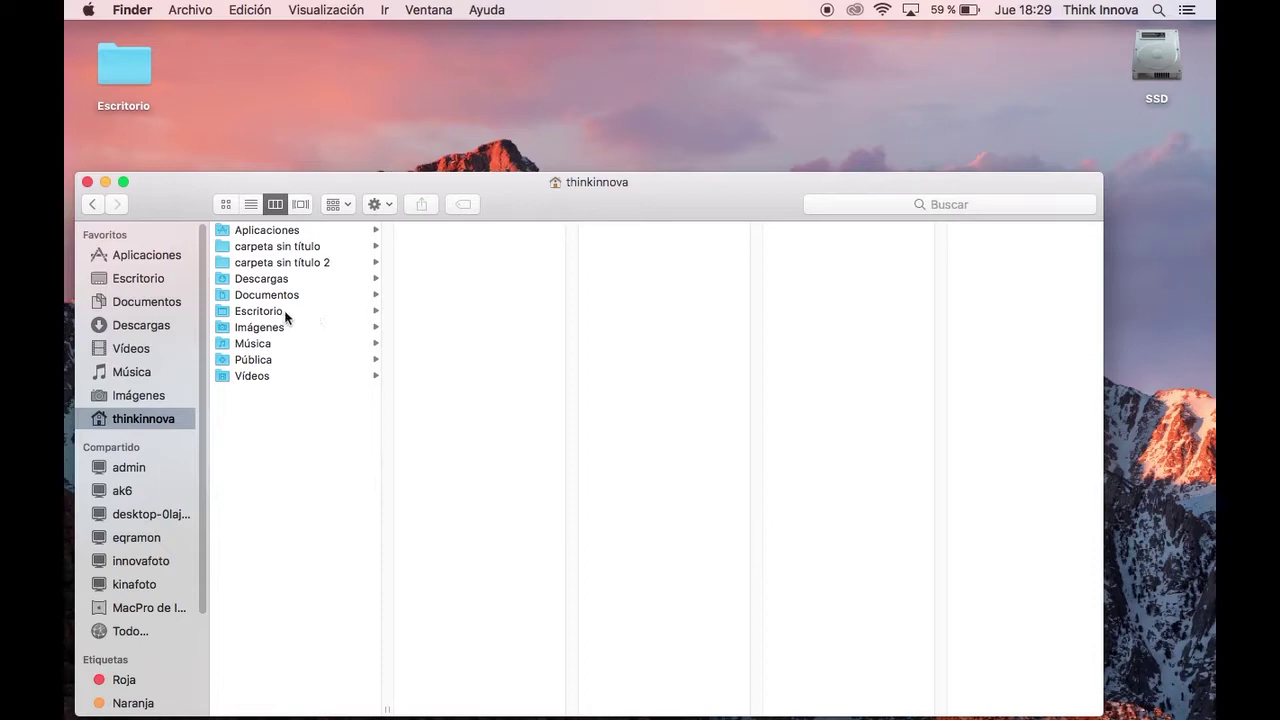
{"action": "left_click", "coordinate": [288, 329]}
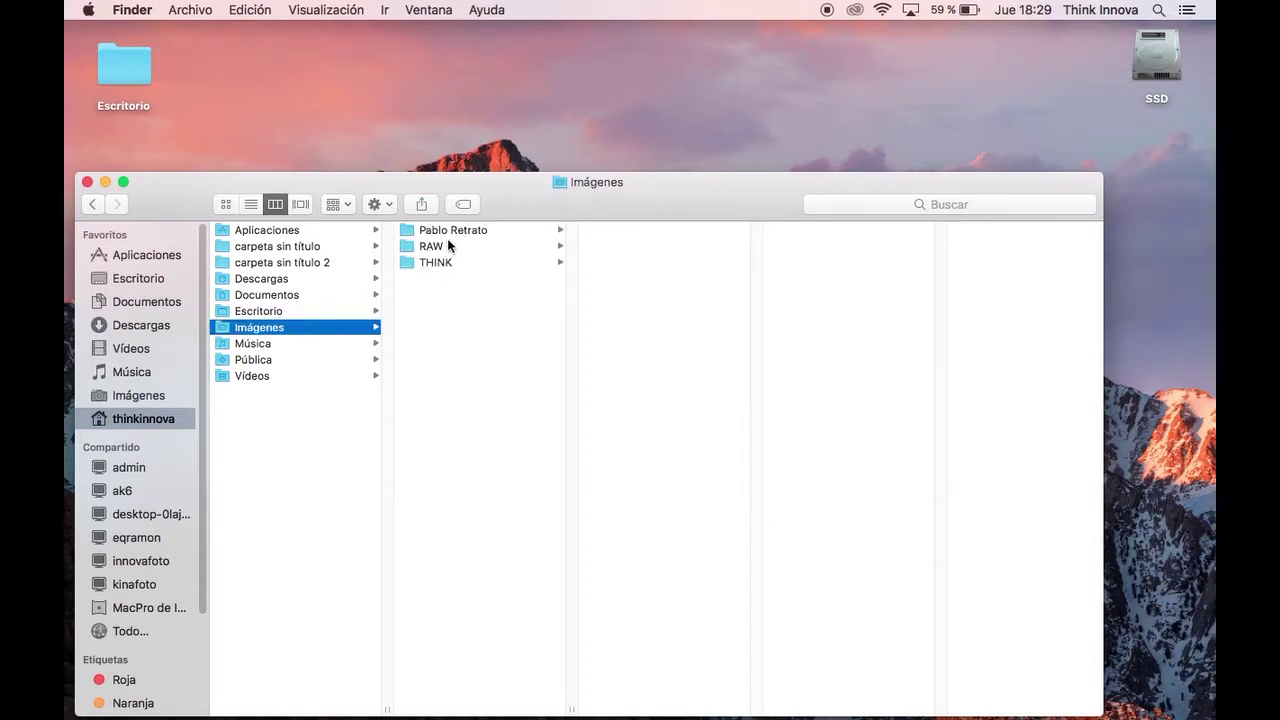
{"action": "left_click", "coordinate": [450, 231]}
{"action": "left_click", "coordinate": [627, 232]}
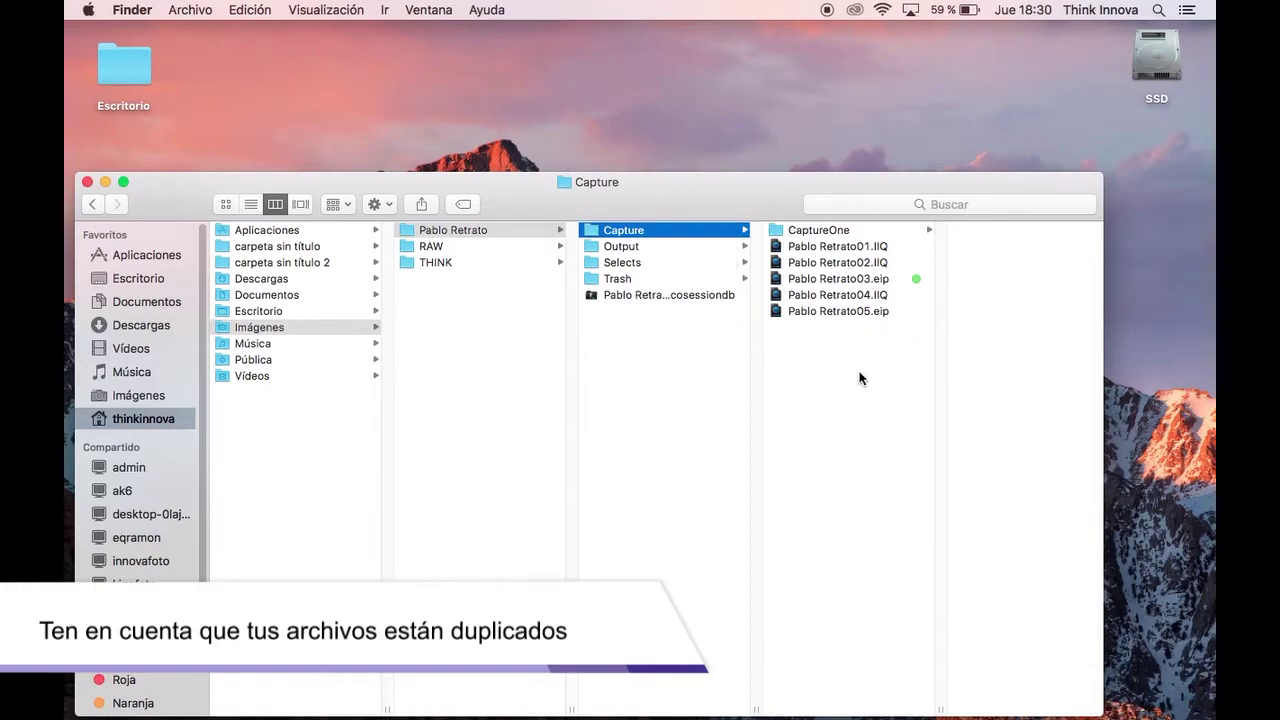
- Return to Capture One and preview the imported images in Carpeta de capturas one by one
{"action": "left_click", "coordinate": [105, 181]}
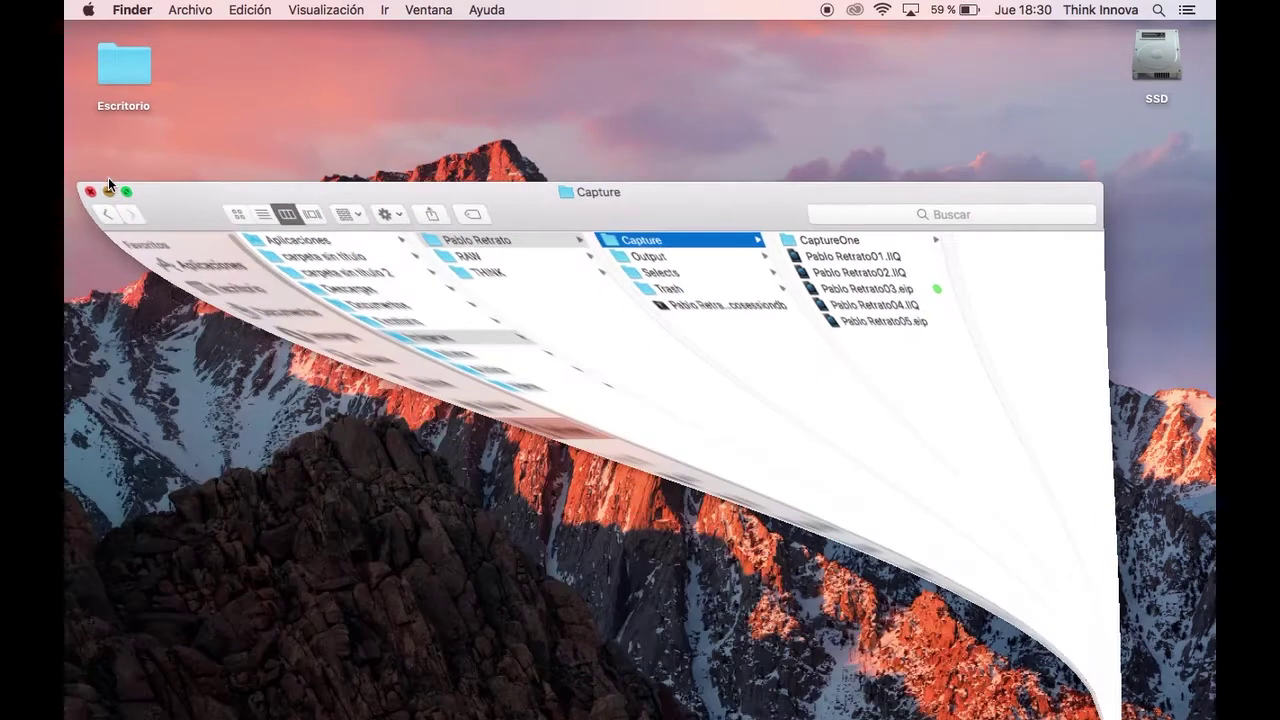
{"action": "mouse_move", "coordinate": [588, 716]}
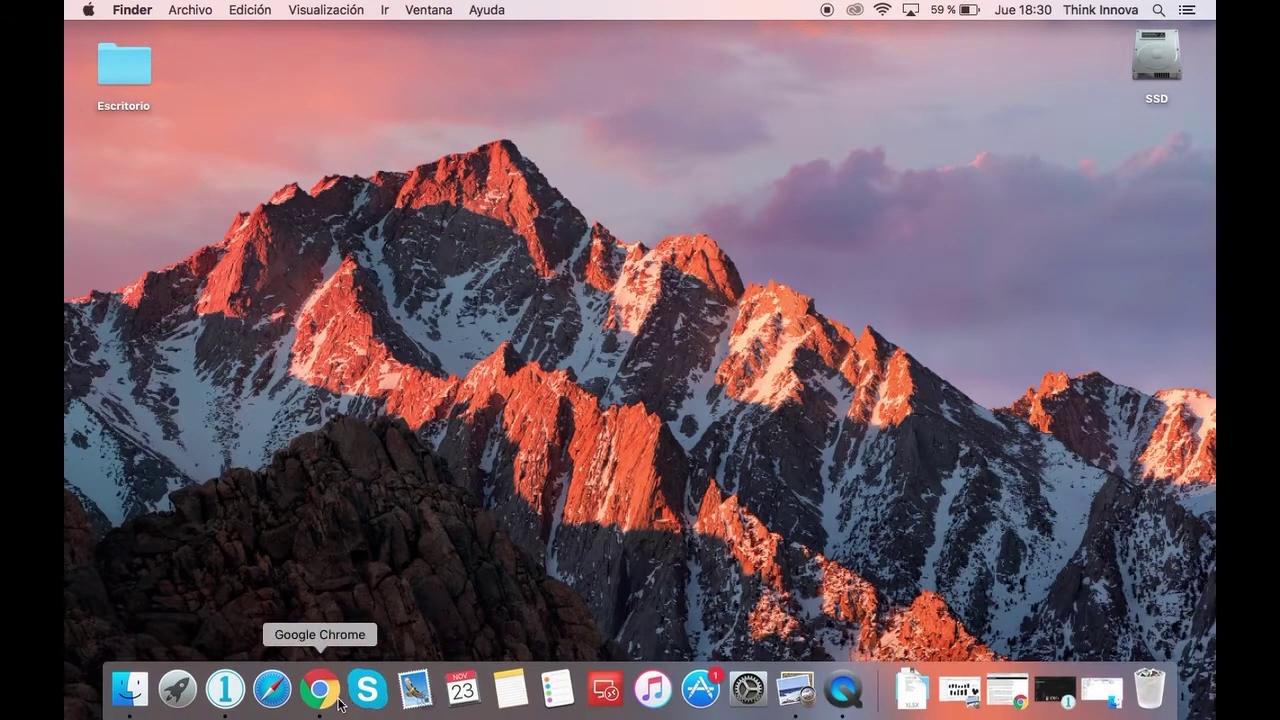
{"action": "left_click", "coordinate": [226, 689]}
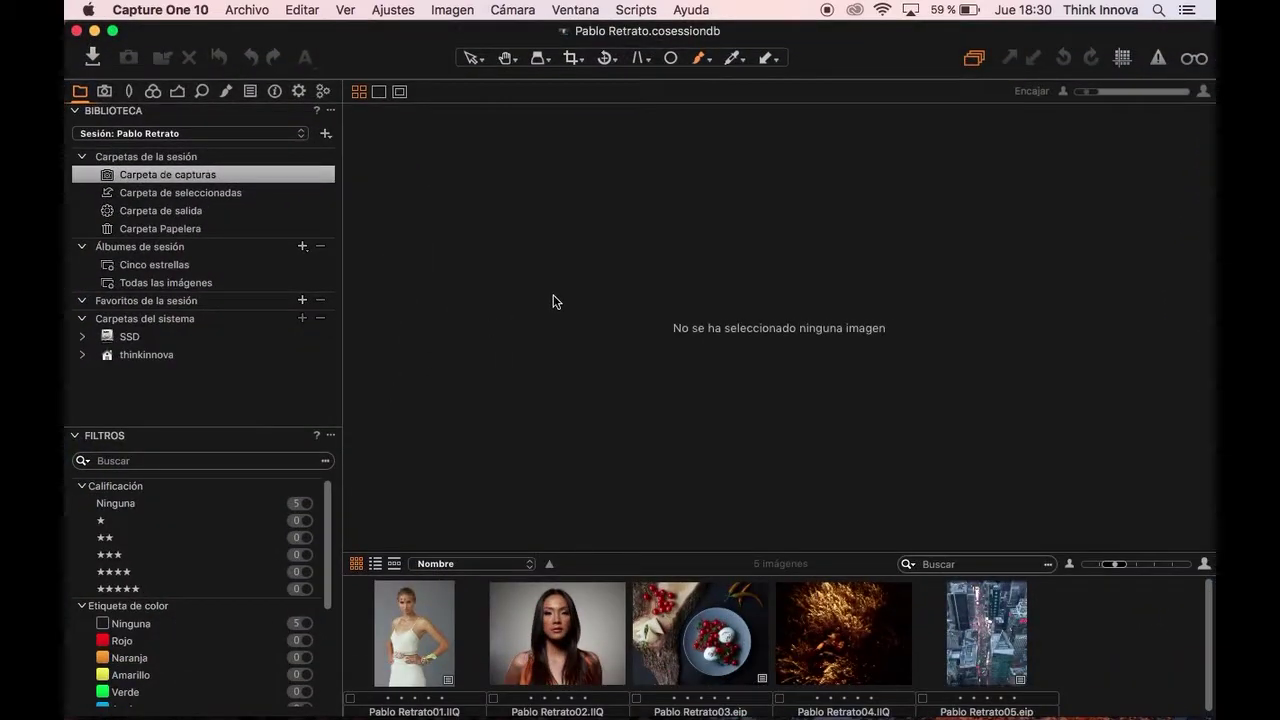
{"action": "left_click", "coordinate": [435, 597]}
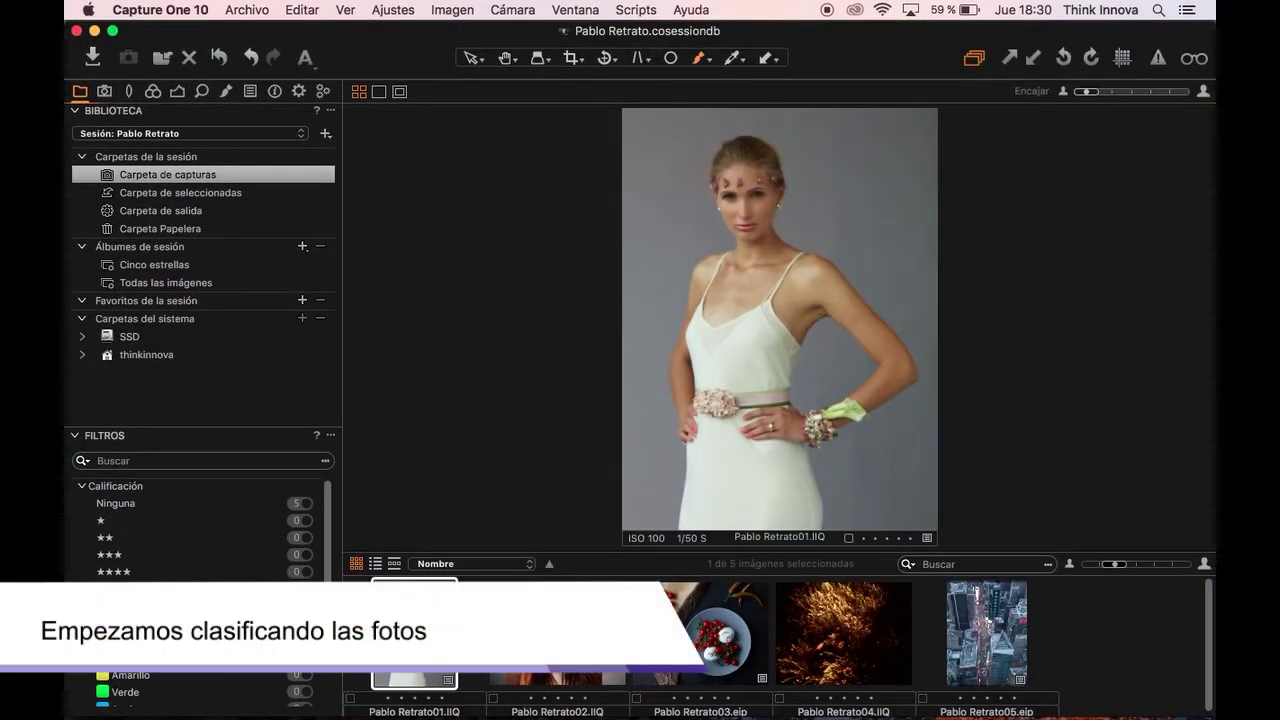
{"action": "left_click", "coordinate": [557, 600]}
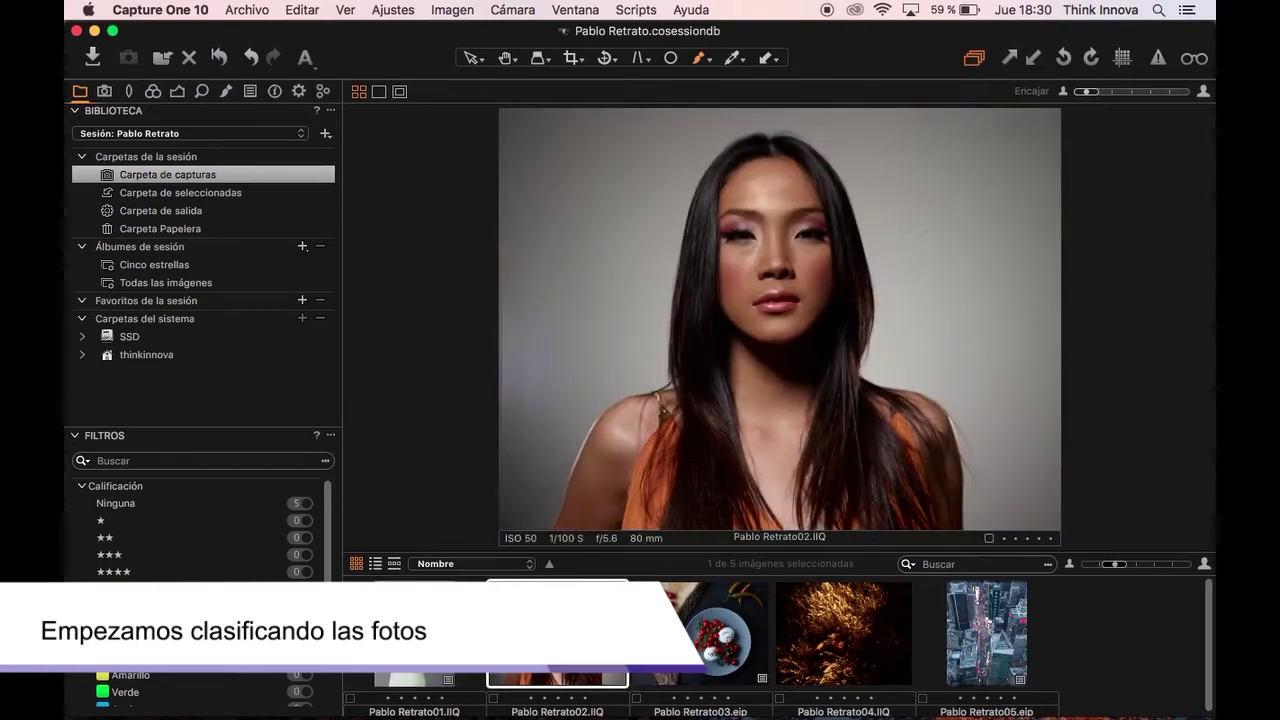
{"action": "left_click", "coordinate": [658, 625]}
{"action": "left_click", "coordinate": [806, 615]}
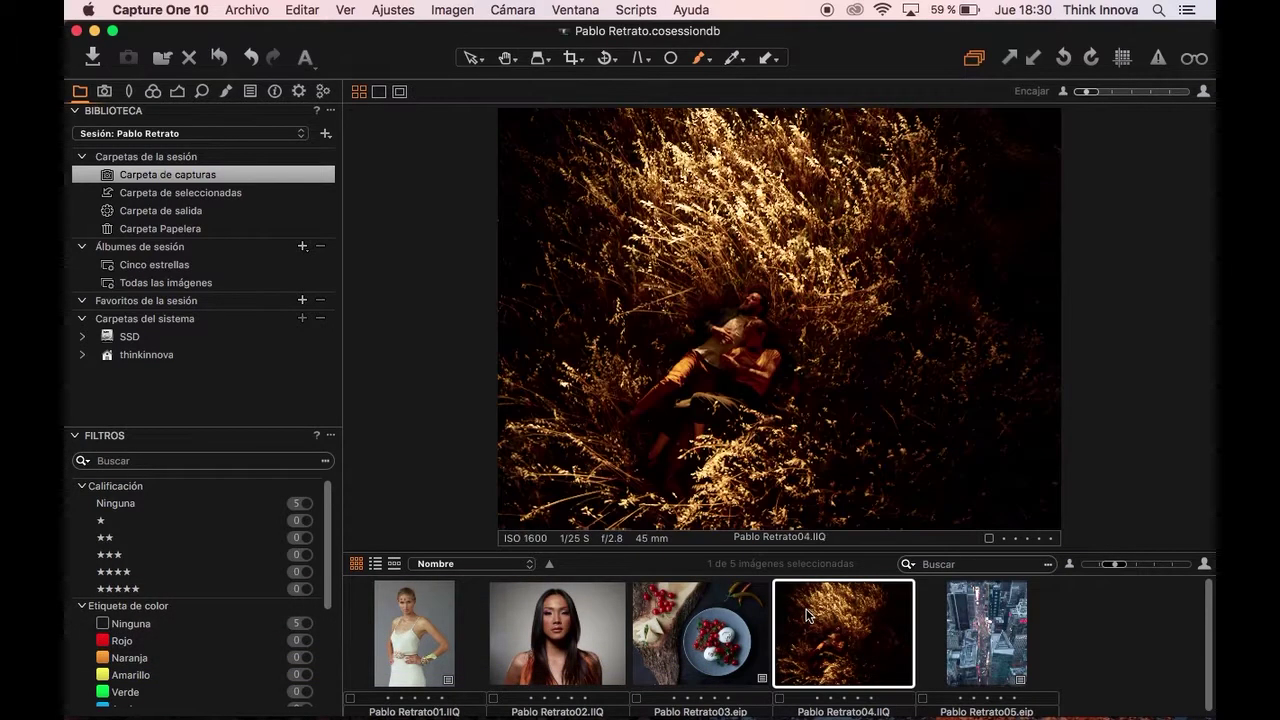
{"action": "left_click", "coordinate": [986, 620]}
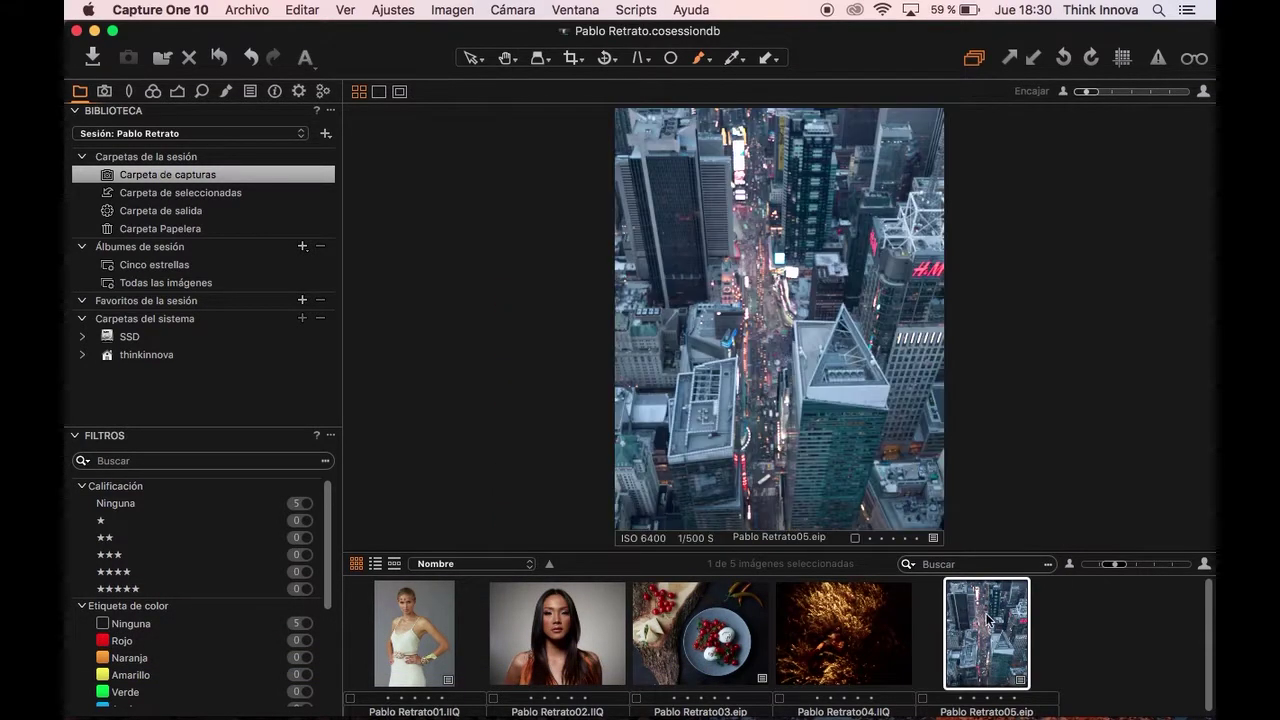
- Move Pablo Retrato02.IIQ to Carpeta de seleccionadas and Pablo Retrato03.eip to Carpeta Papelera
{"action": "left_click", "coordinate": [540, 655]}
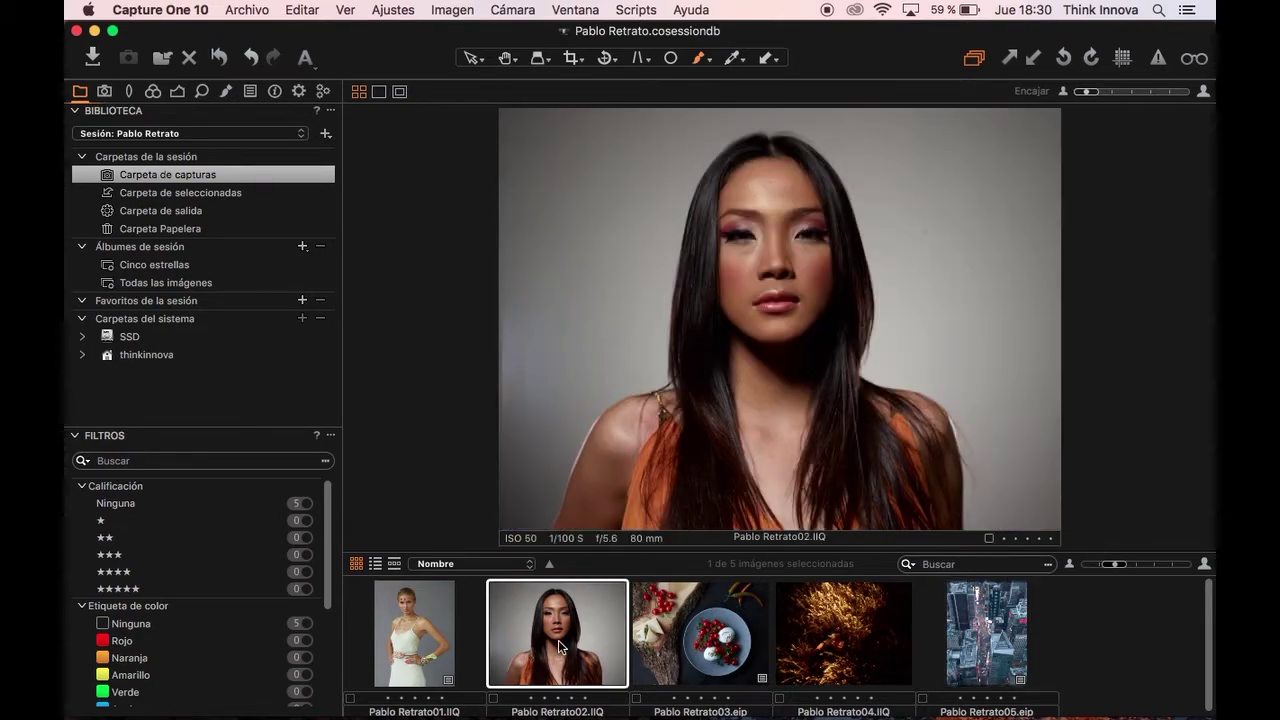
{"action": "left_click_drag", "start_coordinate": [559, 639], "coordinate": [219, 190]}
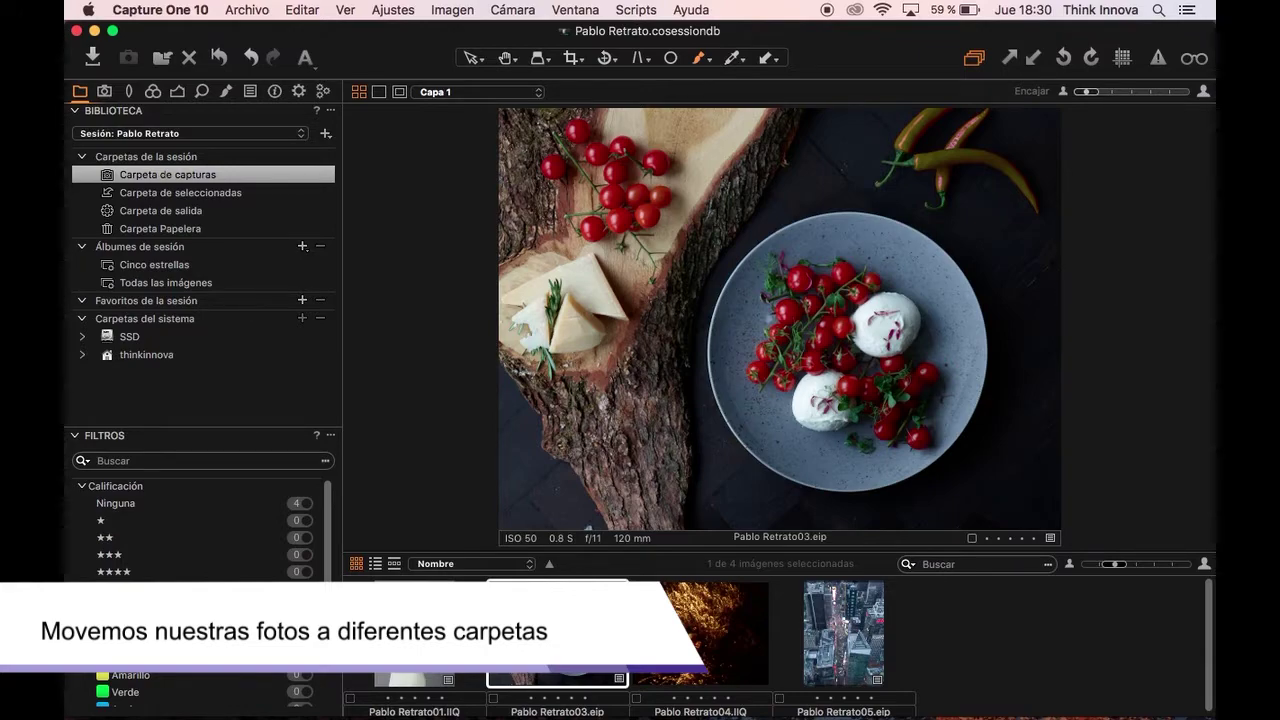
{"action": "left_click_drag", "start_coordinate": [557, 635], "coordinate": [209, 239]}
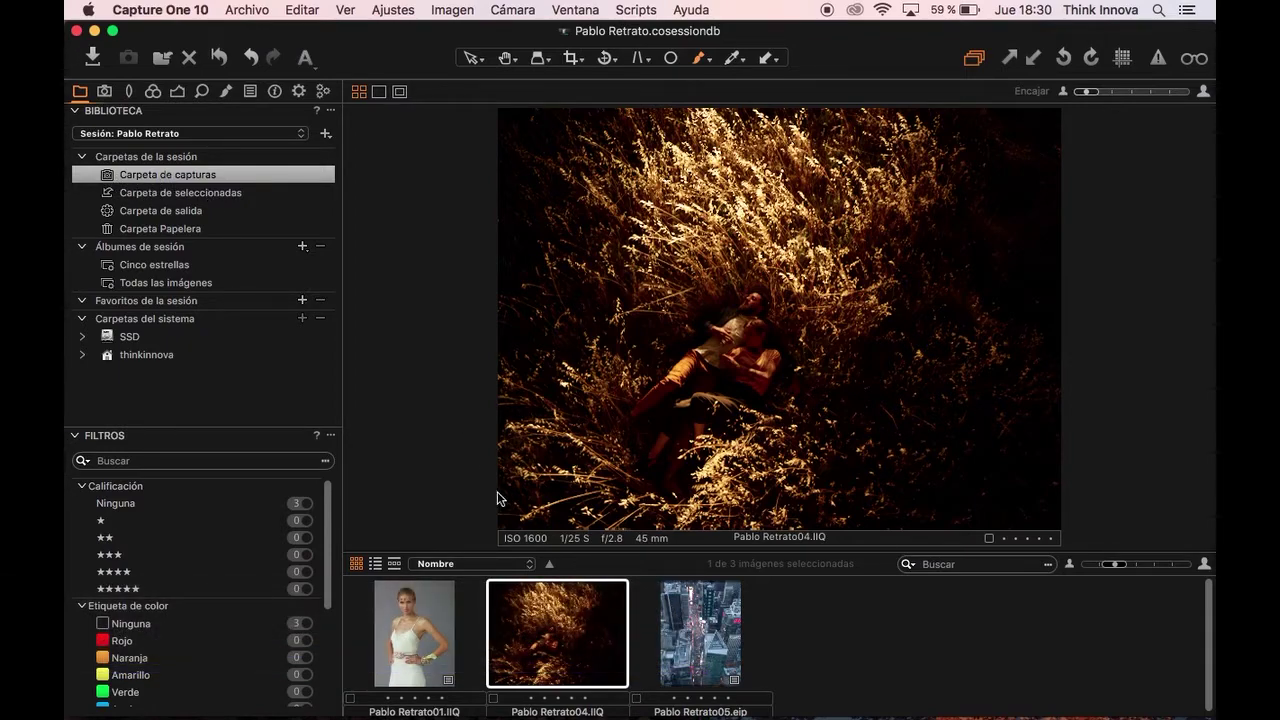
- Check the contents of Carpeta de seleccionadas and Carpeta Papelera, previewing the moved image in each
{"action": "left_click", "coordinate": [191, 194]}
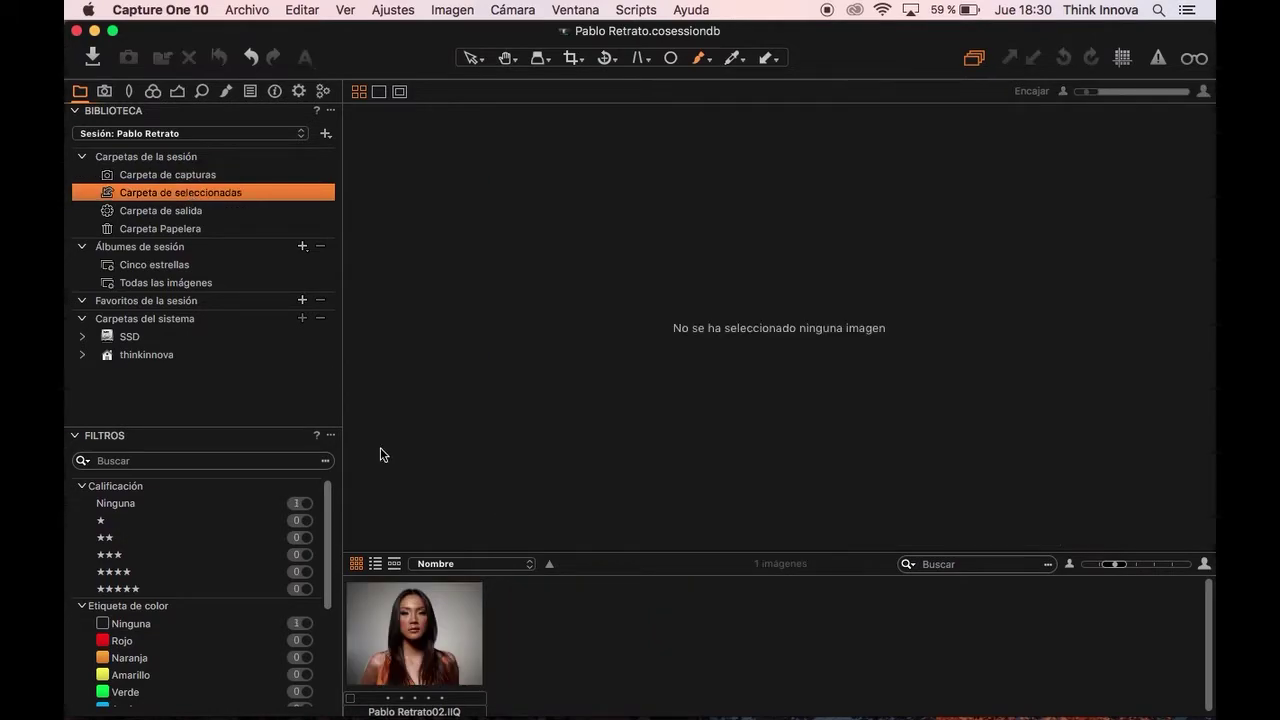
{"action": "left_click", "coordinate": [473, 604]}
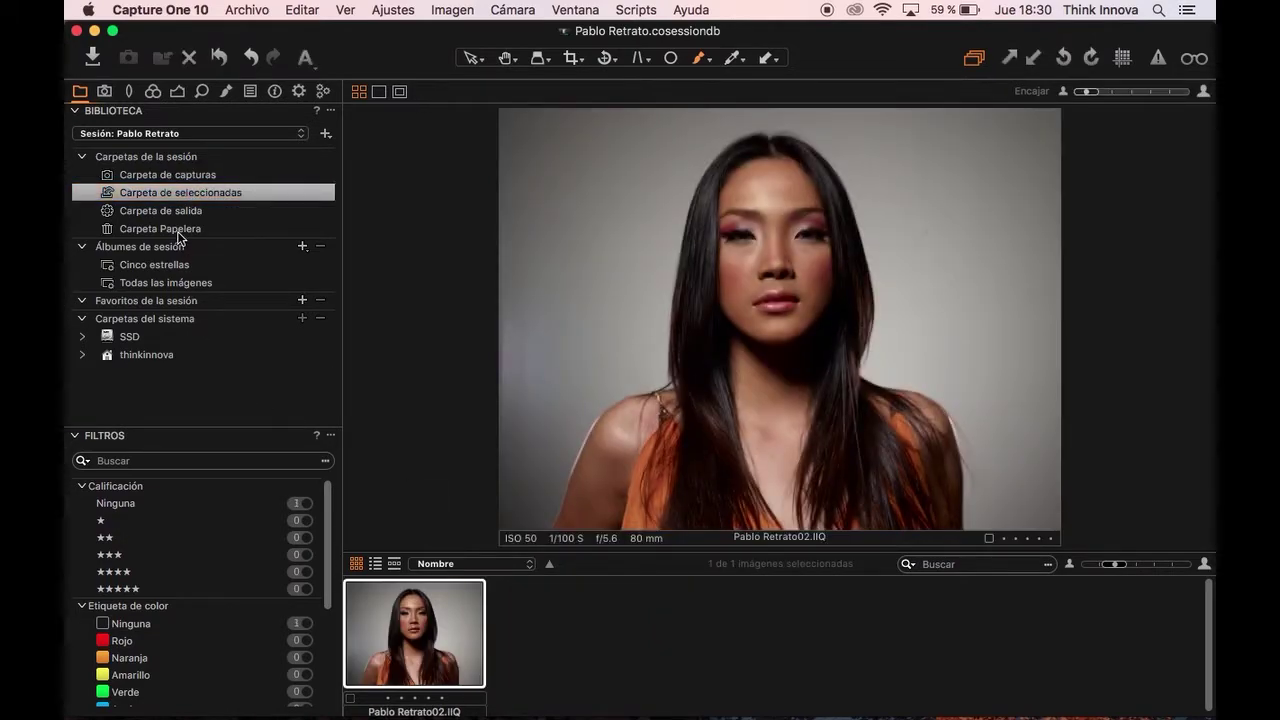
{"action": "left_click", "coordinate": [180, 237]}
{"action": "left_click", "coordinate": [442, 610]}
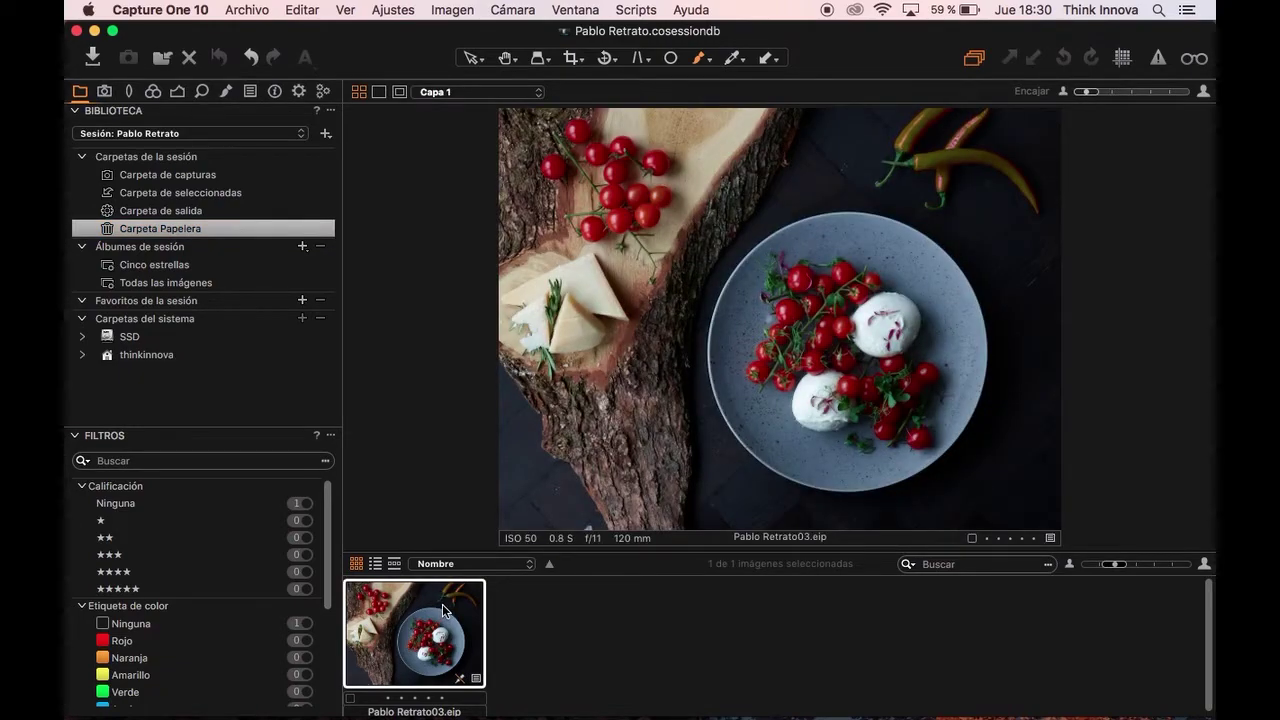
- Switch to Finder and inspect the Selects and Trash folders of Pablo Retrato, inside Imágenes
{"action": "left_click", "coordinate": [94, 30]}
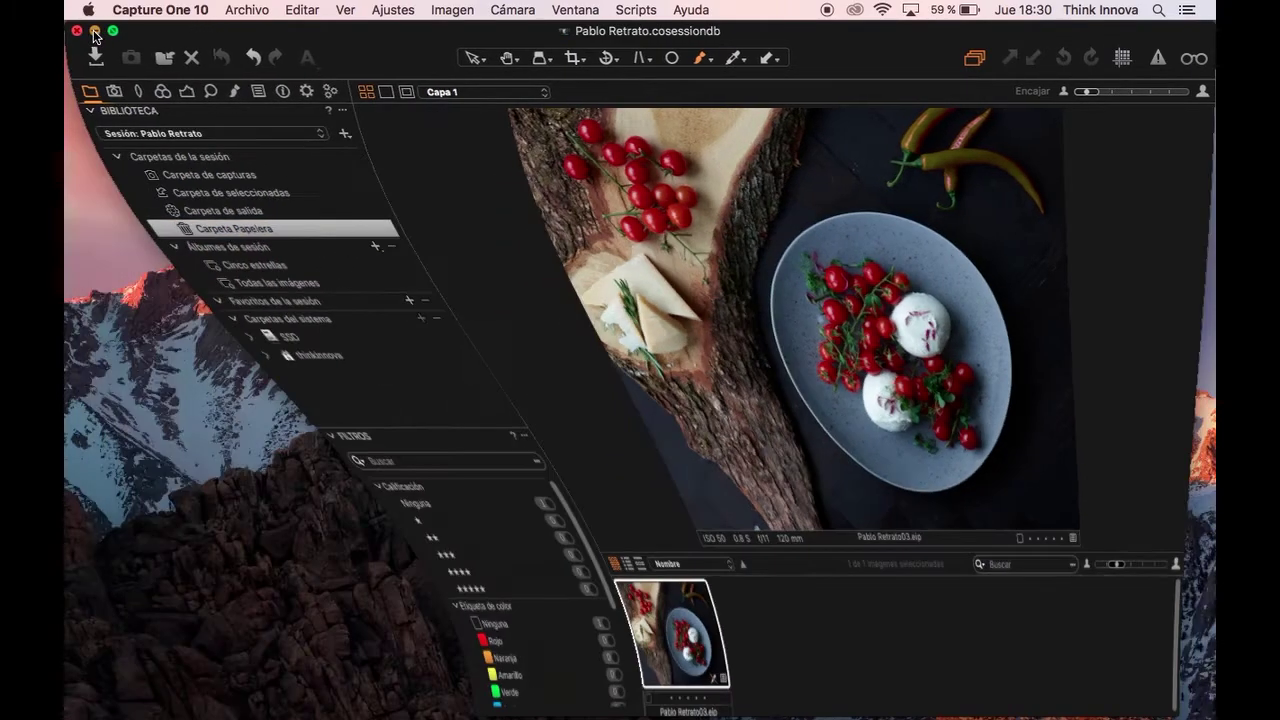
{"action": "left_click", "coordinate": [385, 10]}
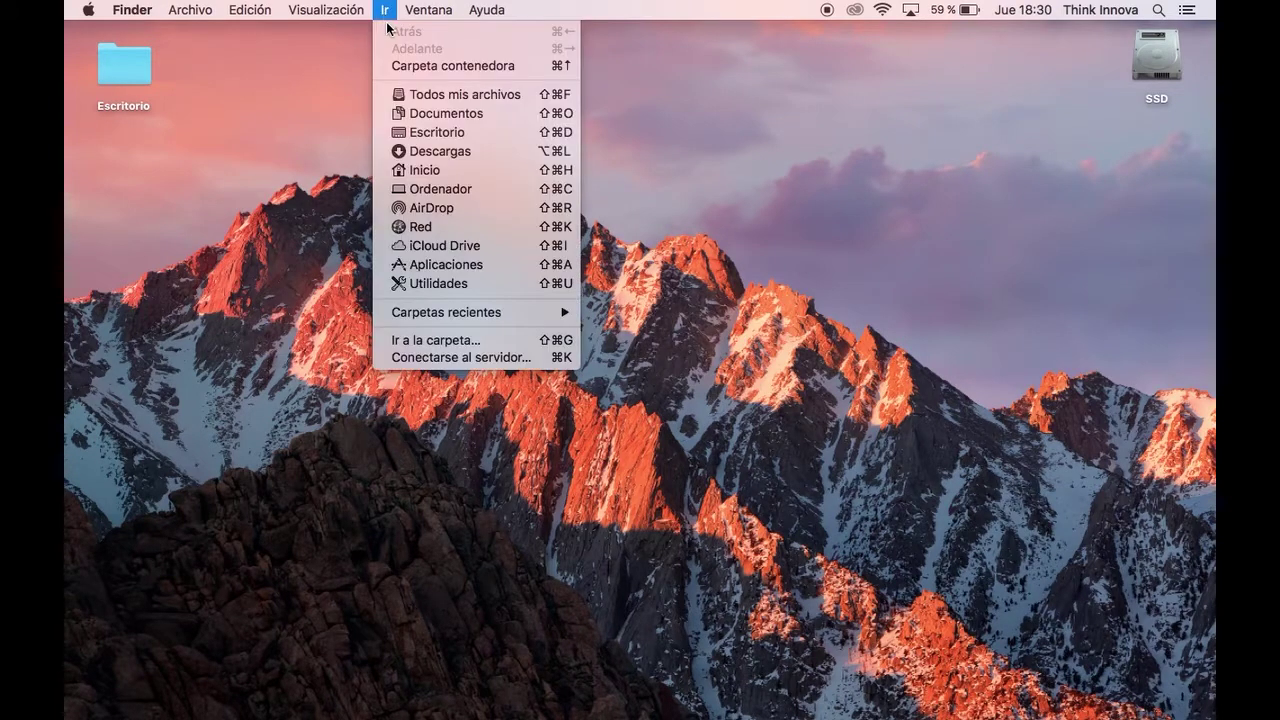
{"action": "left_click", "coordinate": [430, 171]}
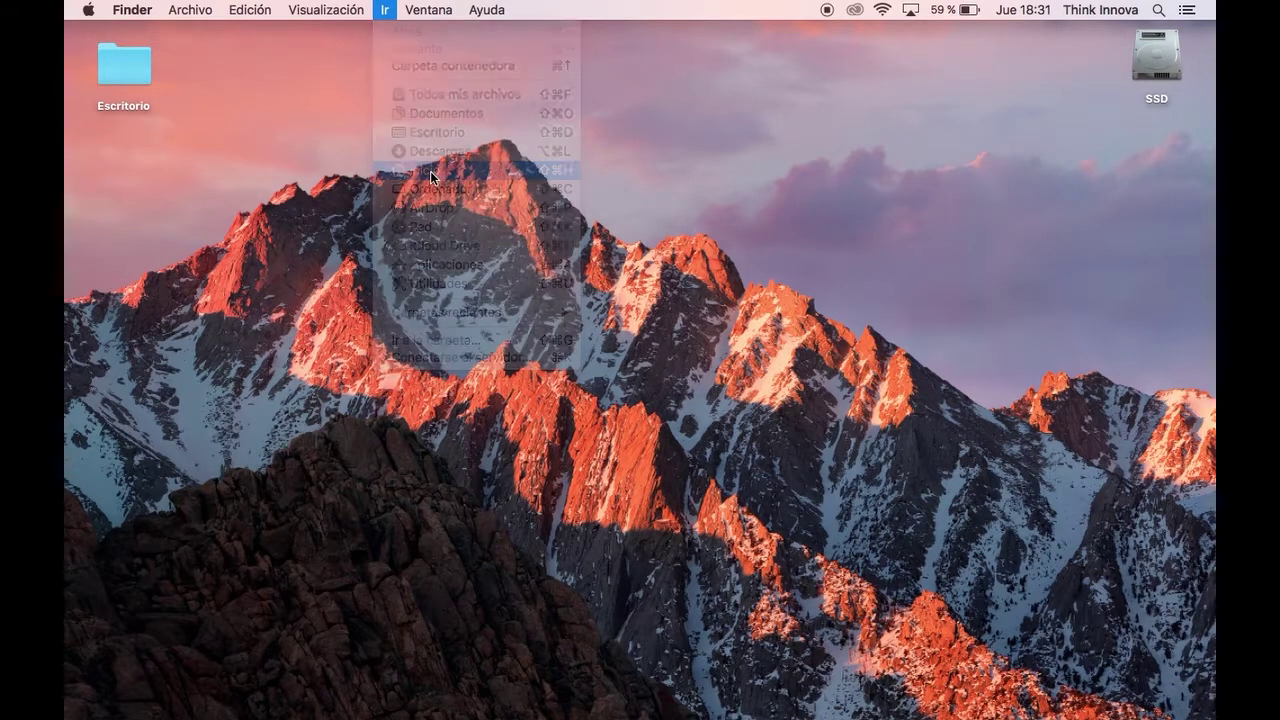
{"action": "left_click", "coordinate": [290, 327]}
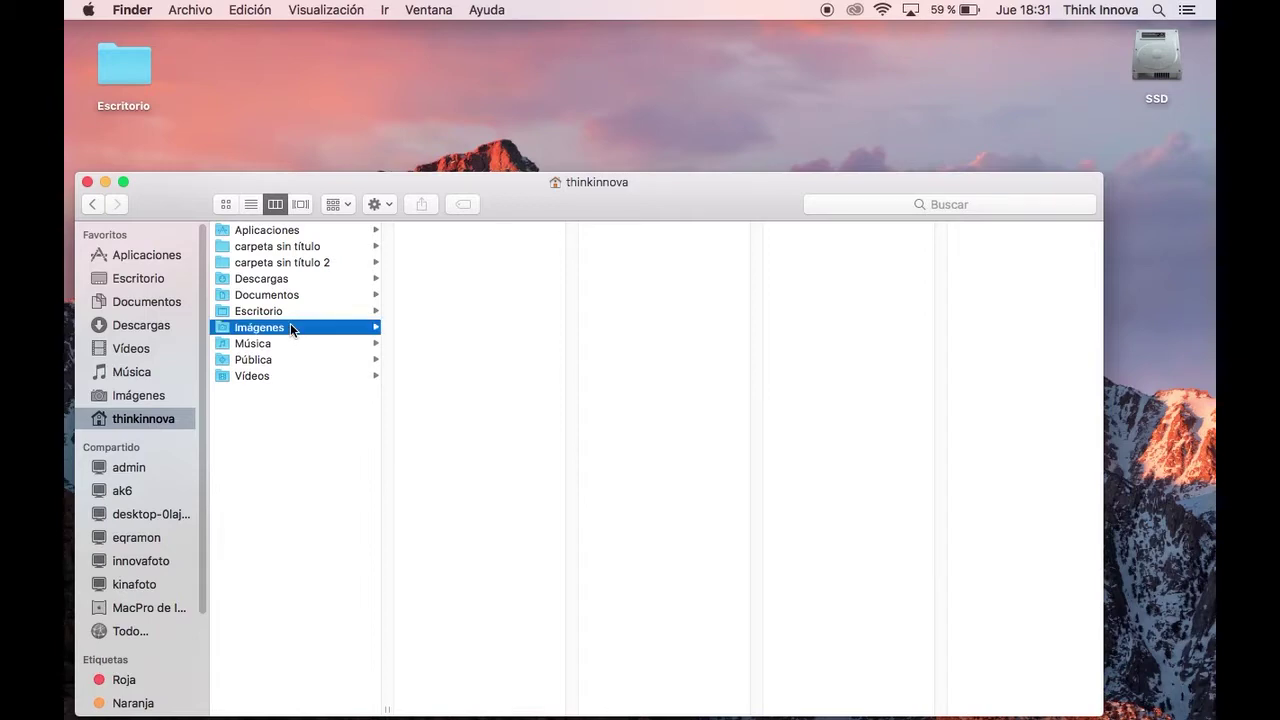
{"action": "left_click", "coordinate": [459, 232]}
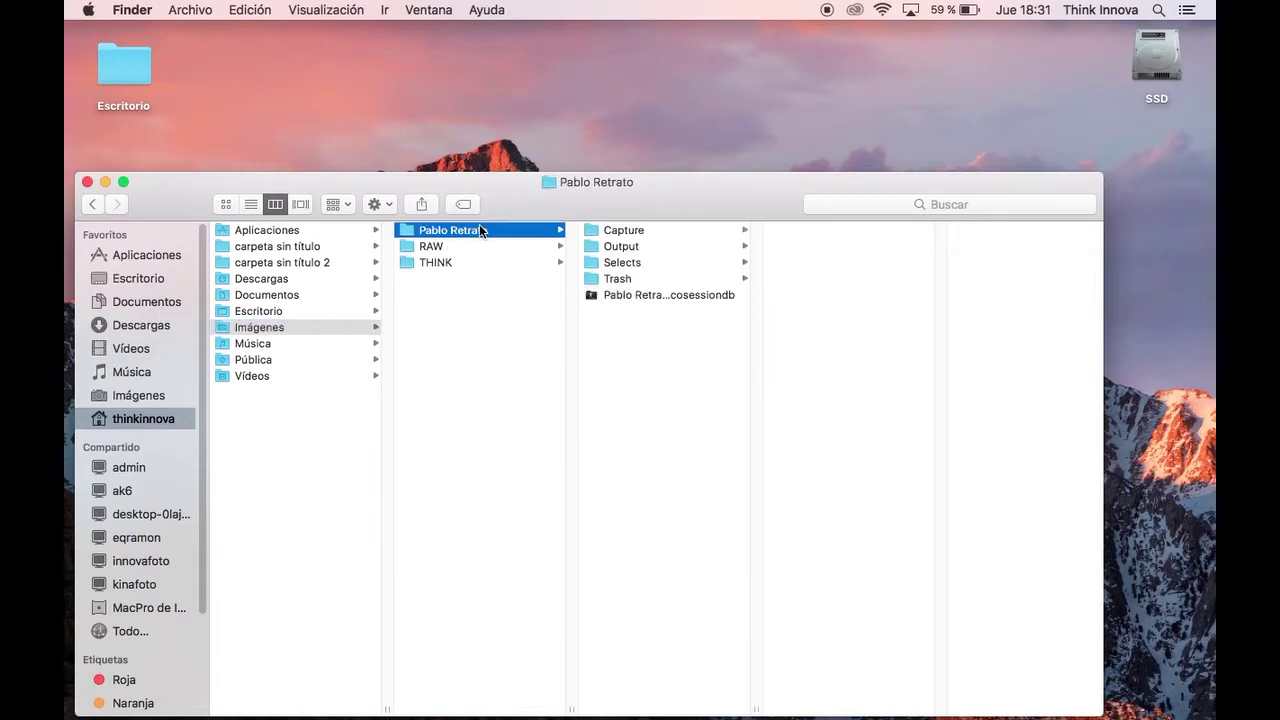
{"action": "left_click", "coordinate": [643, 264]}
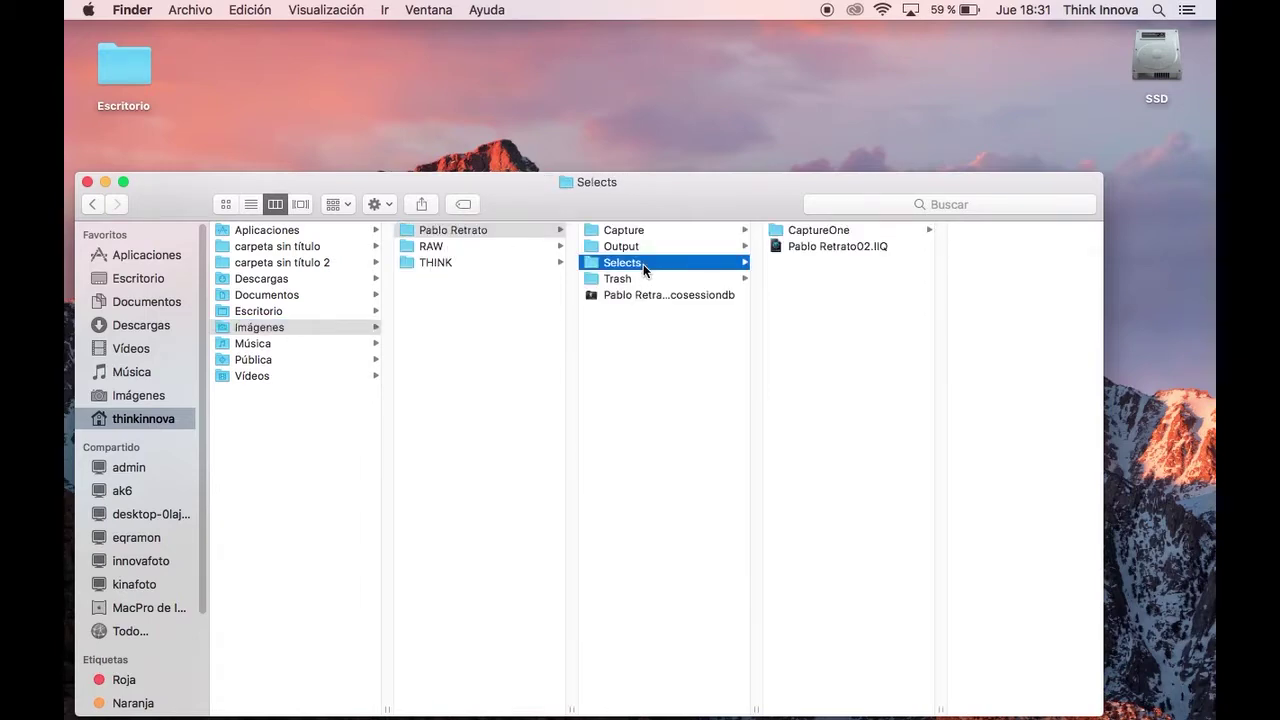
{"action": "left_click", "coordinate": [640, 280]}
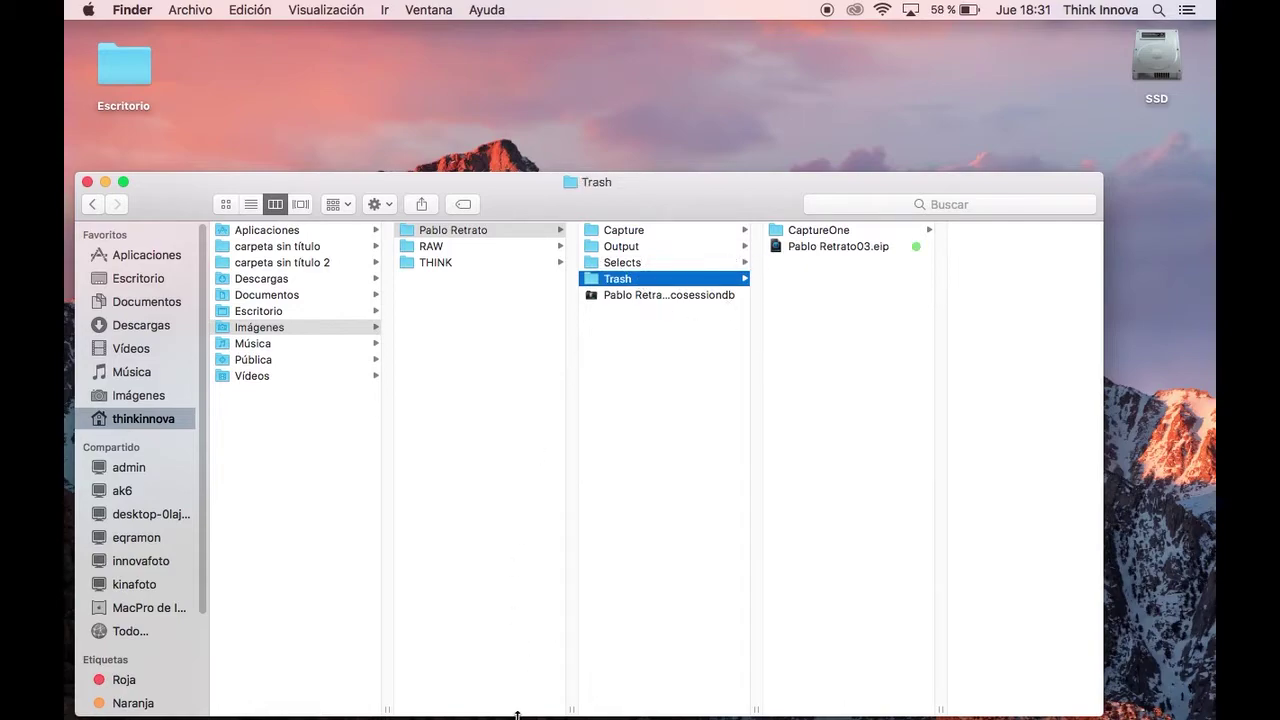
- Return to Capture One and browse the images remaining in Carpeta de capturas
{"action": "left_click", "coordinate": [105, 183]}
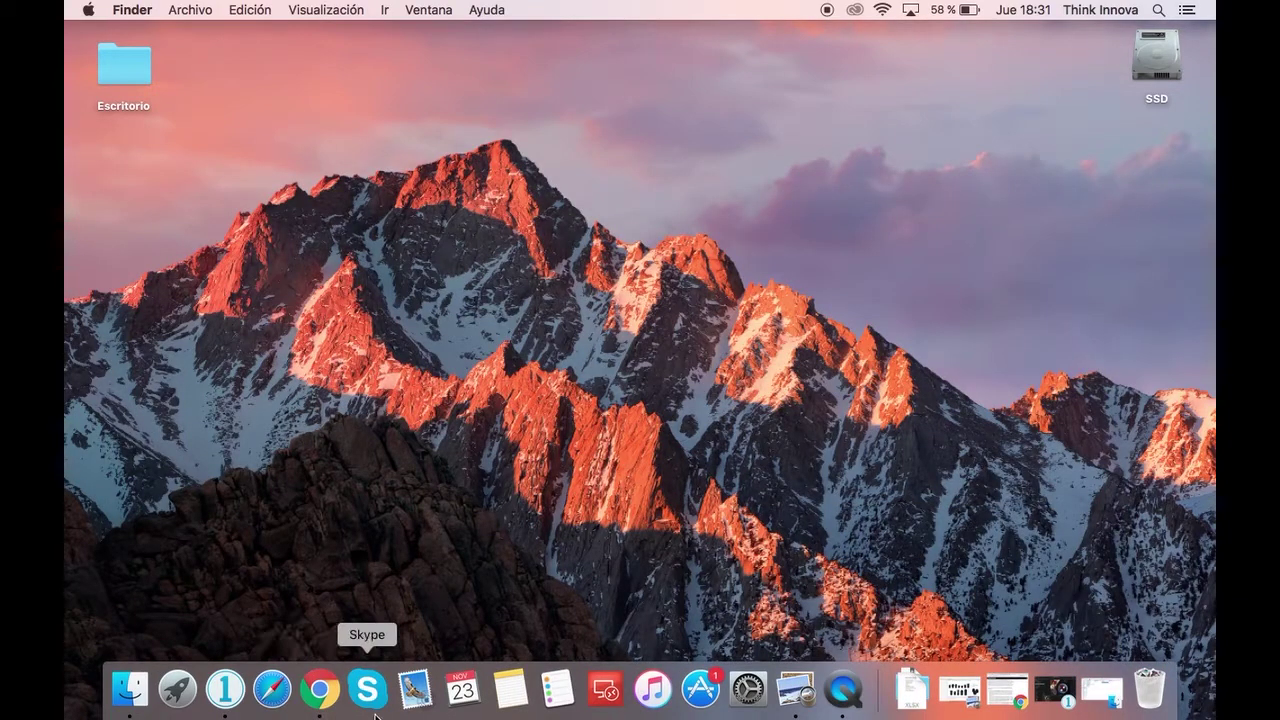
{"action": "left_click", "coordinate": [225, 689]}
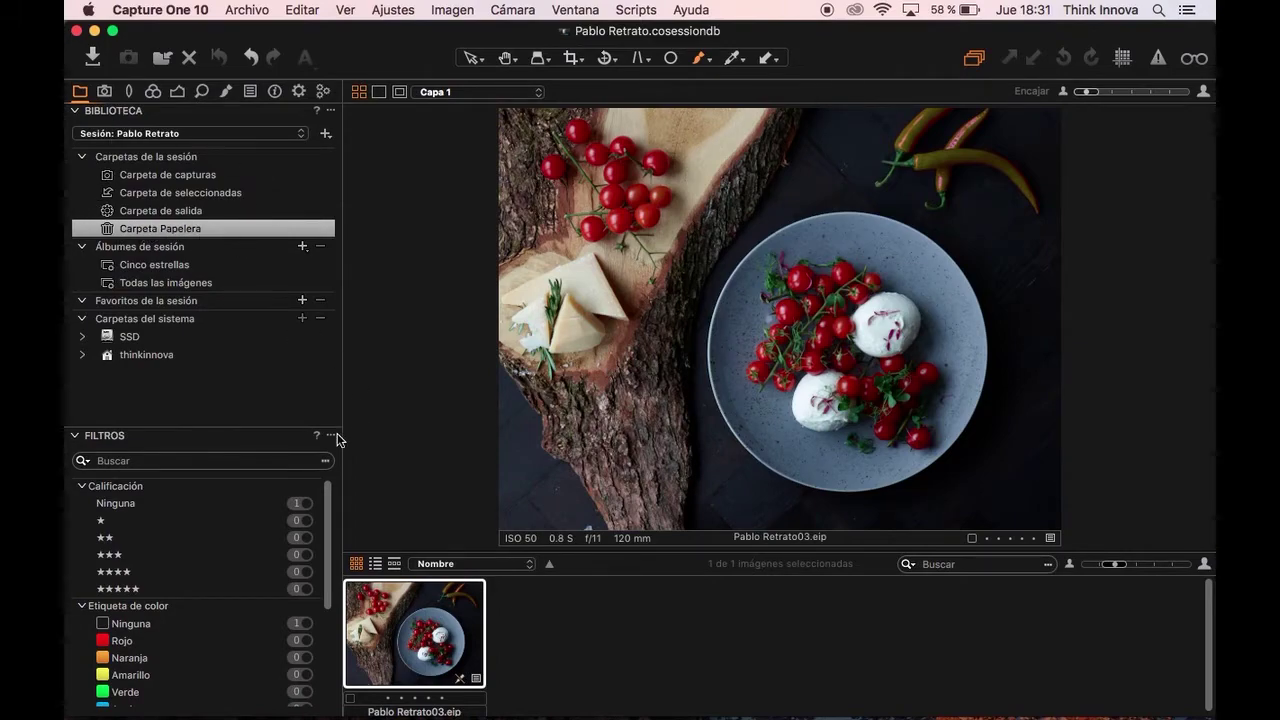
{"action": "left_click", "coordinate": [206, 176]}
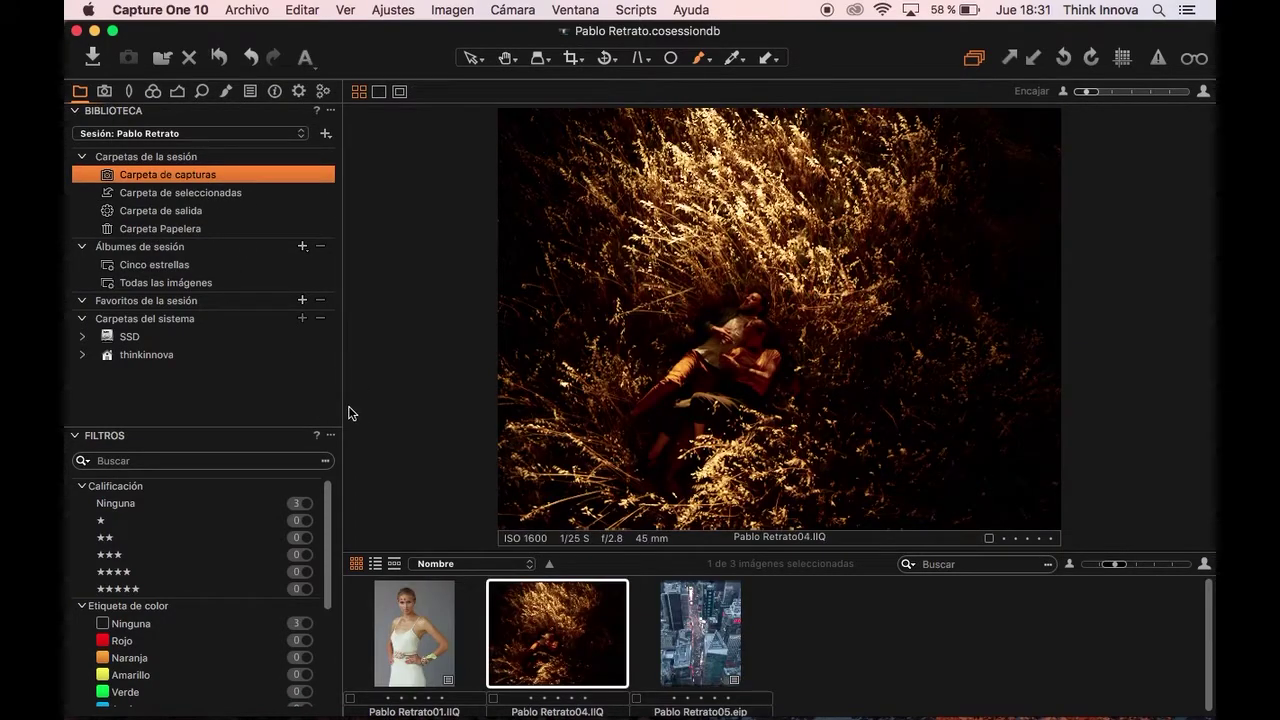
{"action": "left_click", "coordinate": [688, 640]}
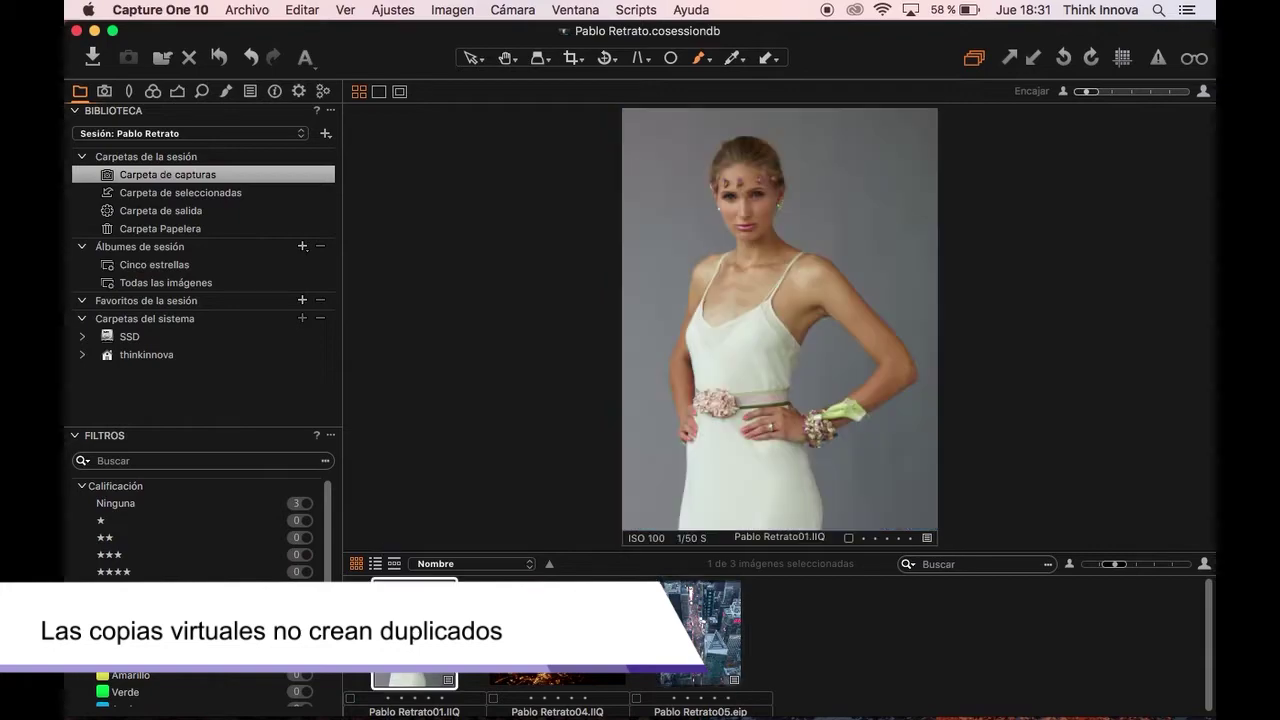
{"action": "key", "text": "Right"}
{"action": "key", "text": "Right"}
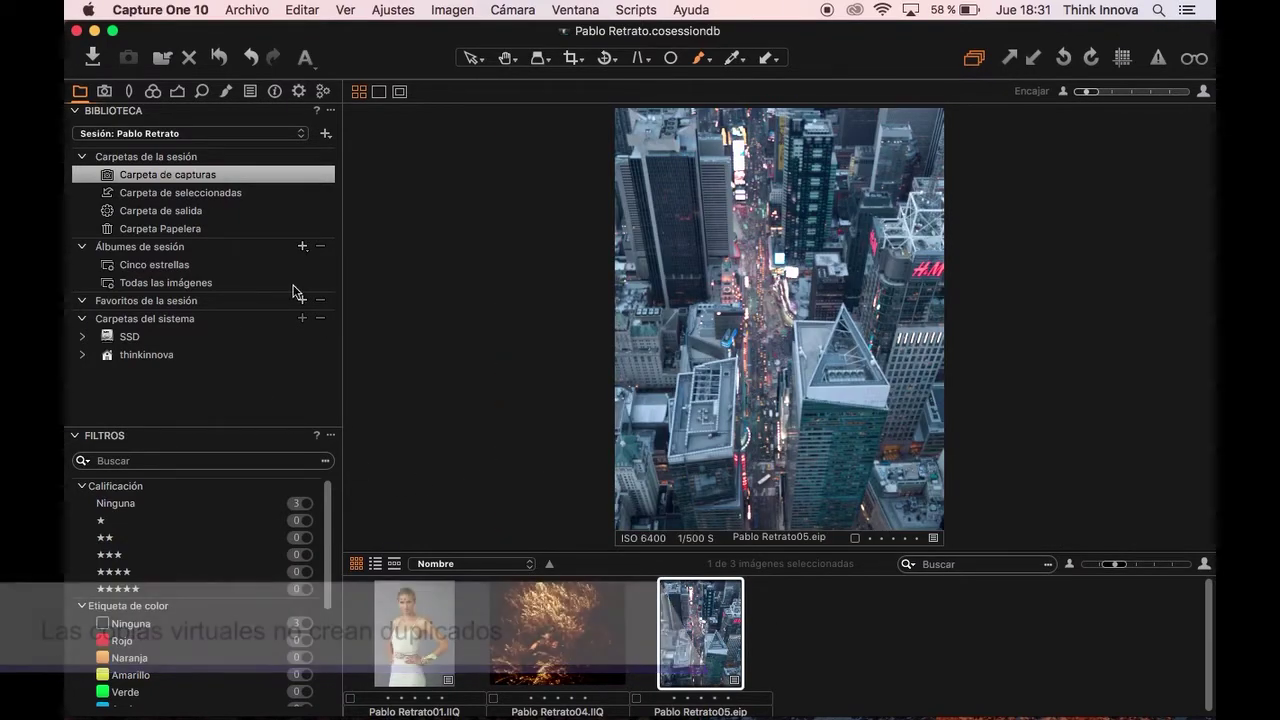
- Assign the green (Verde) color label to Pablo Retrato01.IIQ and Pablo Retrato04.IIQ
{"action": "left_click", "coordinate": [351, 699]}
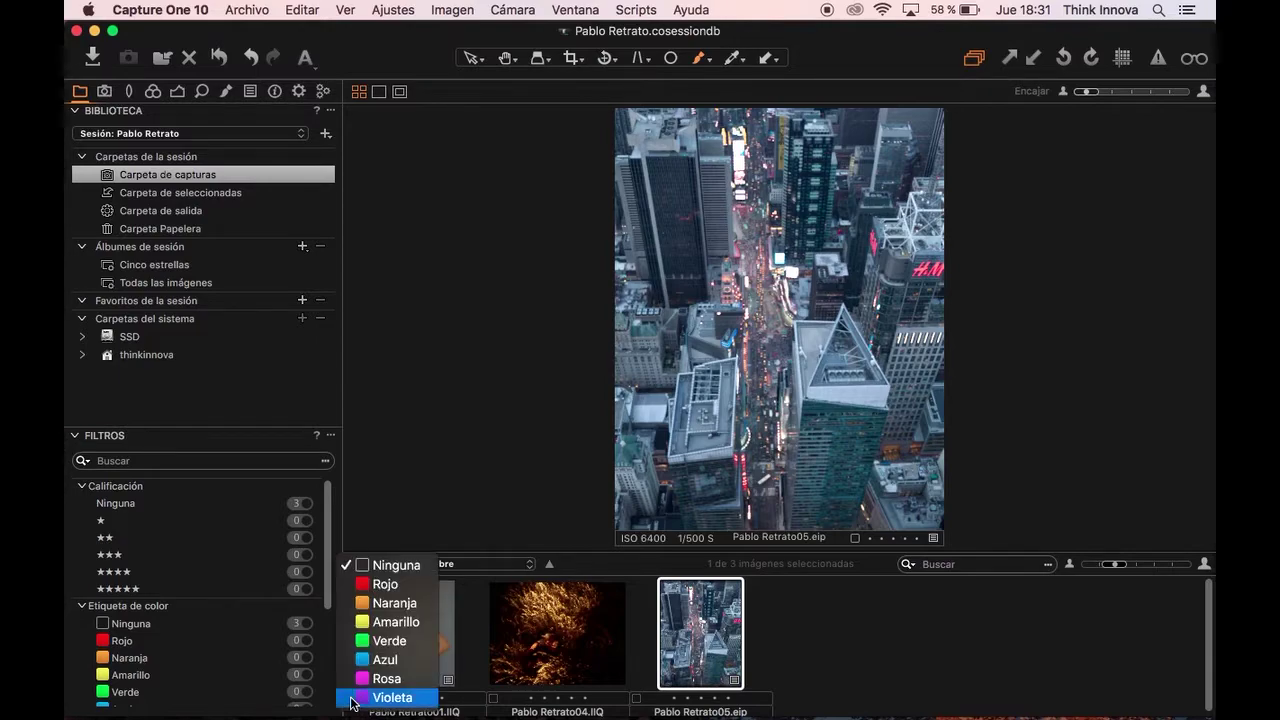
{"action": "left_click", "coordinate": [374, 650]}
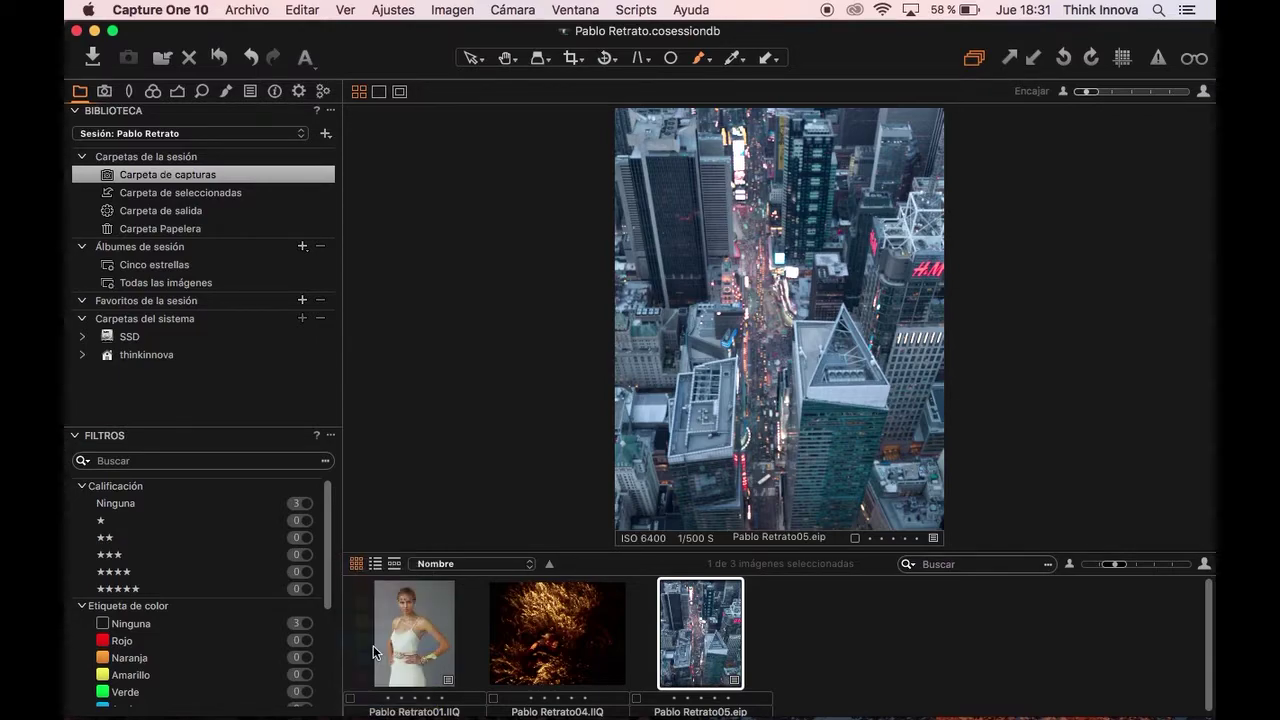
{"action": "left_click", "coordinate": [494, 699]}
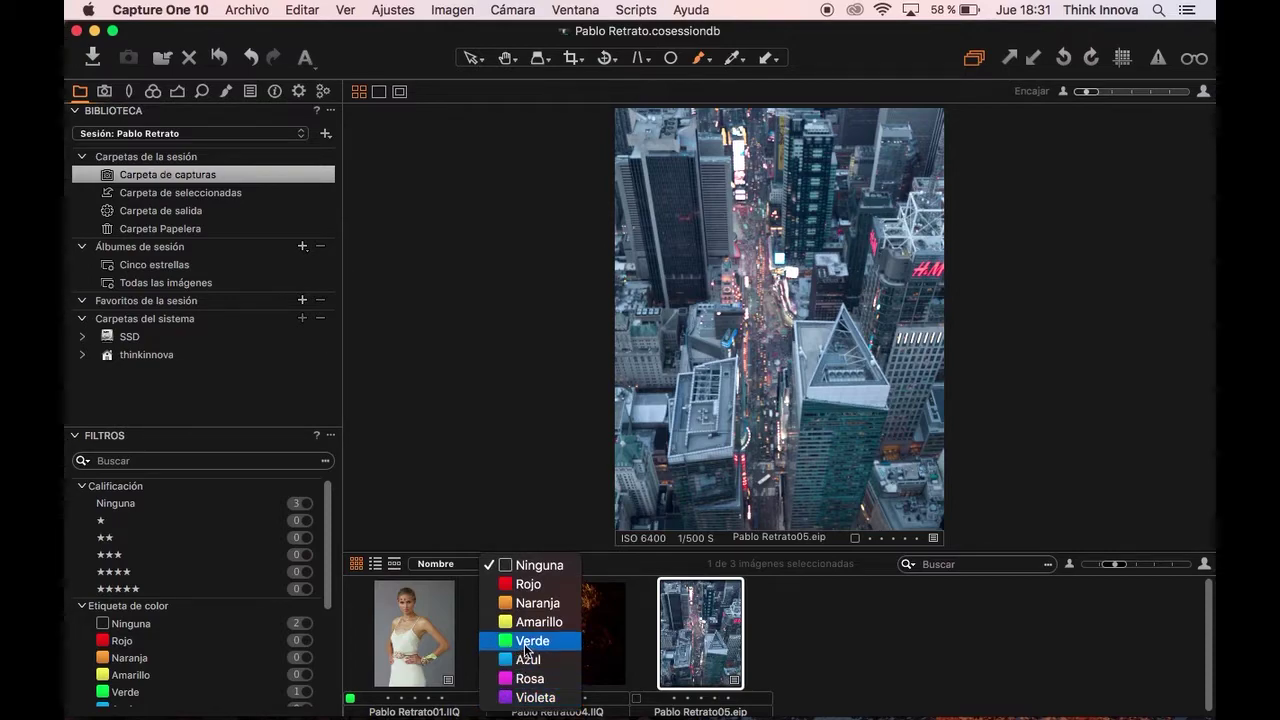
{"action": "left_click", "coordinate": [524, 643]}
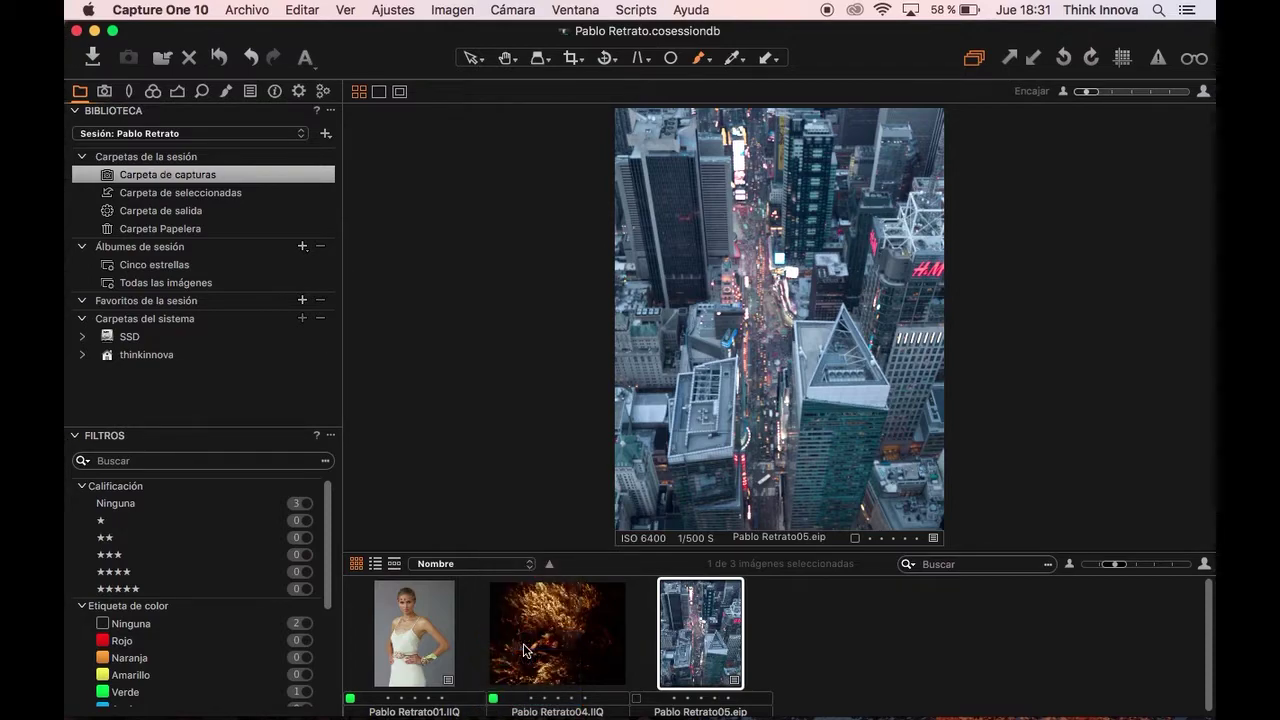
- Add a smart album (Álbum inteligente) named Definitivas to the session albums
{"action": "left_click", "coordinate": [303, 247]}
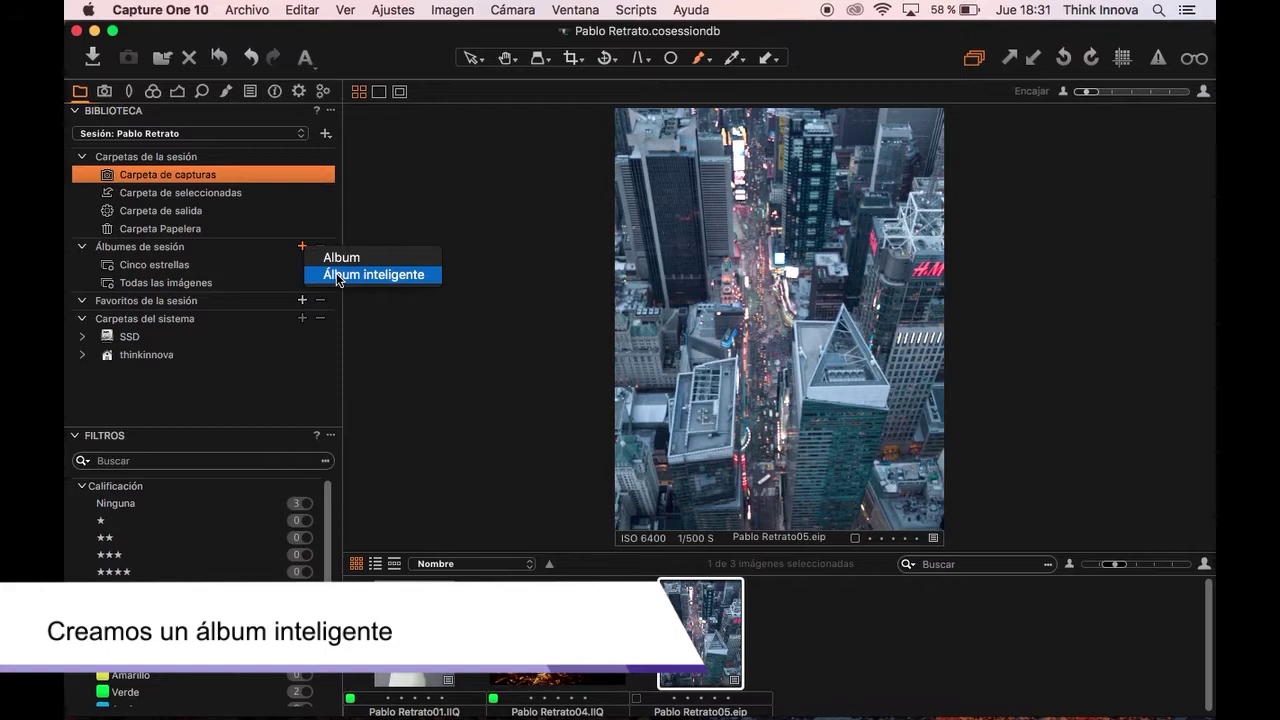
{"action": "left_click", "coordinate": [337, 275]}
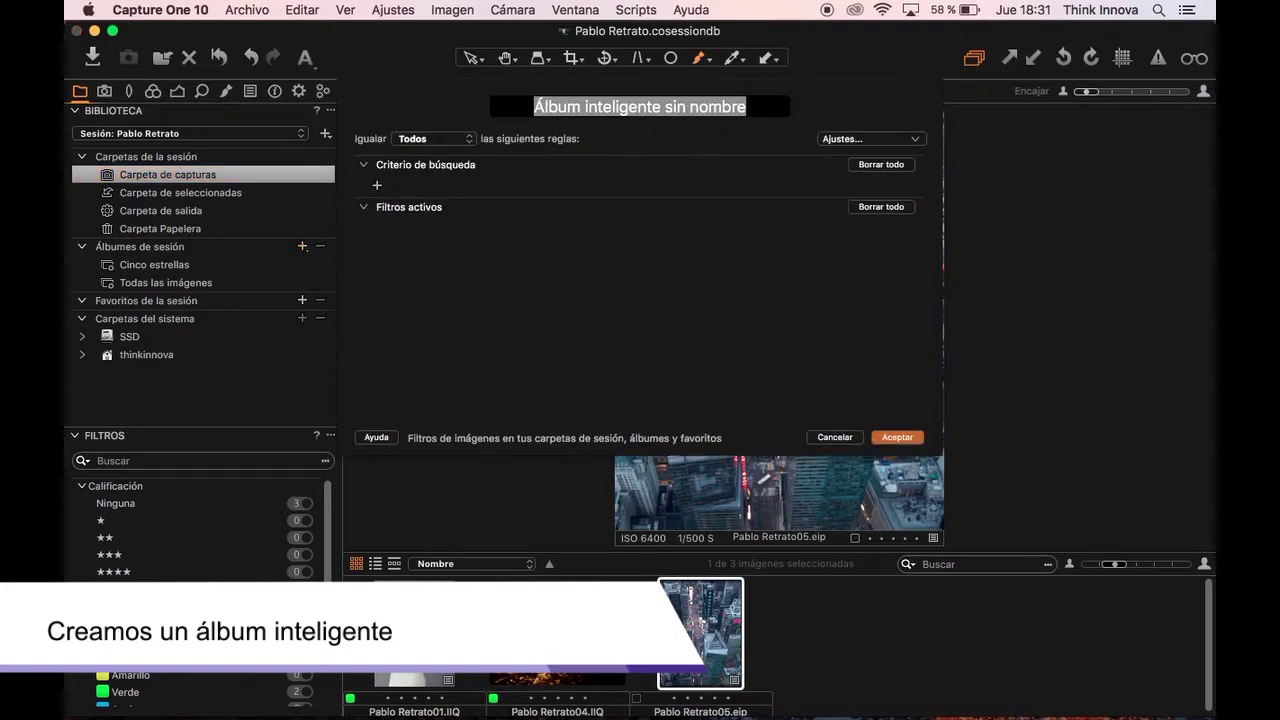
{"action": "type", "text": "Definitivas"}
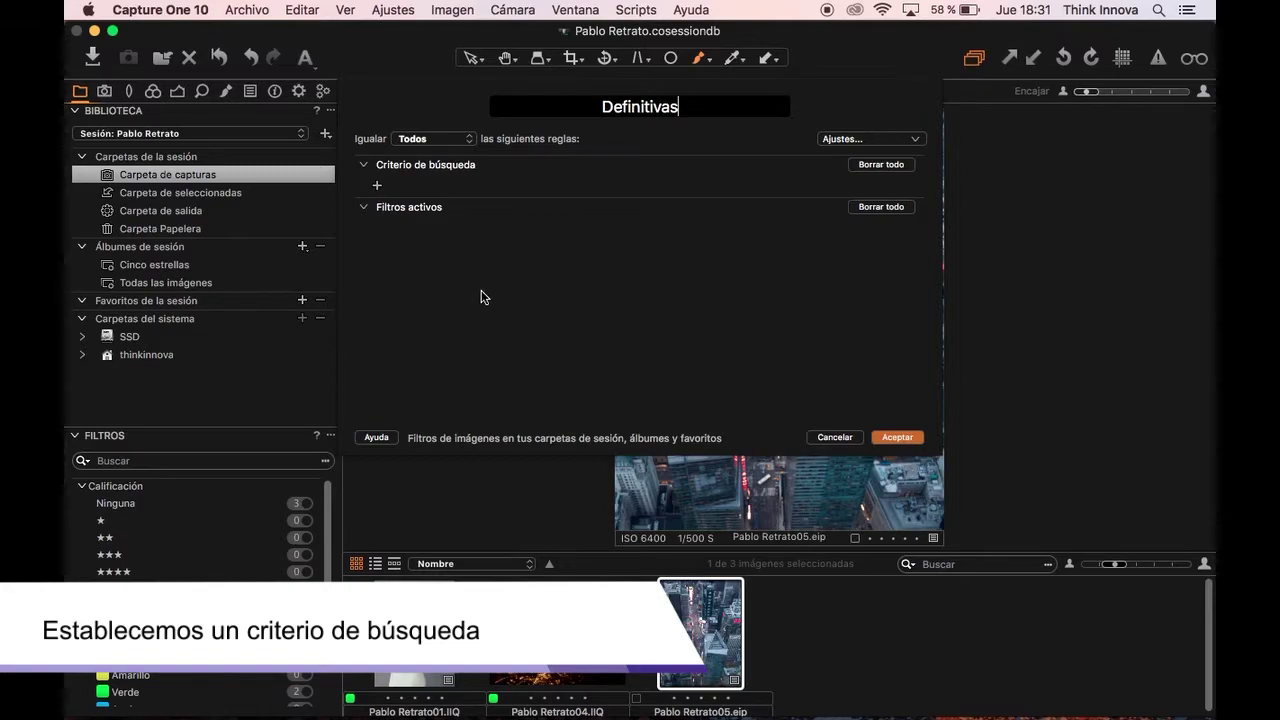
- Add a search criterion matching images whose Etiqueta de color is green, and accept the Definitivas smart album
{"action": "left_click", "coordinate": [378, 187]}
{"action": "left_click", "coordinate": [430, 186]}
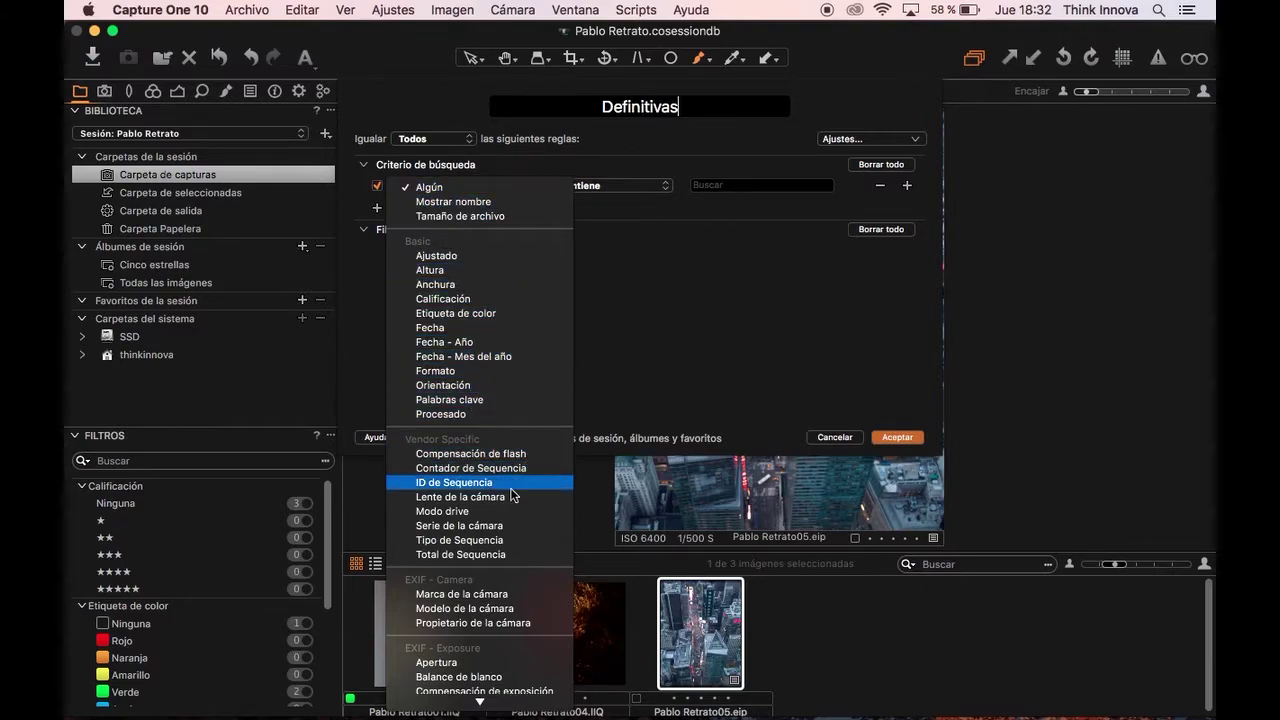
{"action": "scroll", "coordinate": [503, 632], "scroll_direction": "down", "scroll_amount": 10}
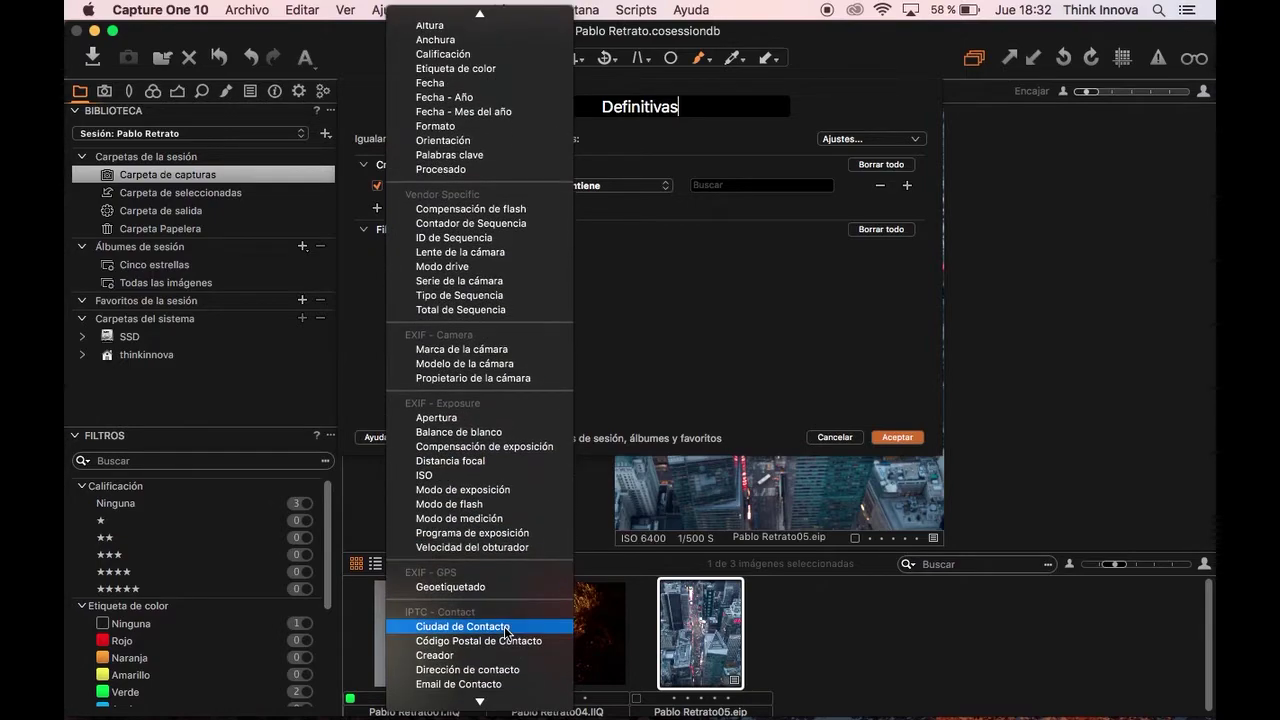
{"action": "scroll", "coordinate": [504, 626], "scroll_direction": "down", "scroll_amount": 15}
{"action": "scroll", "coordinate": [504, 626], "scroll_direction": "up", "scroll_amount": 20}
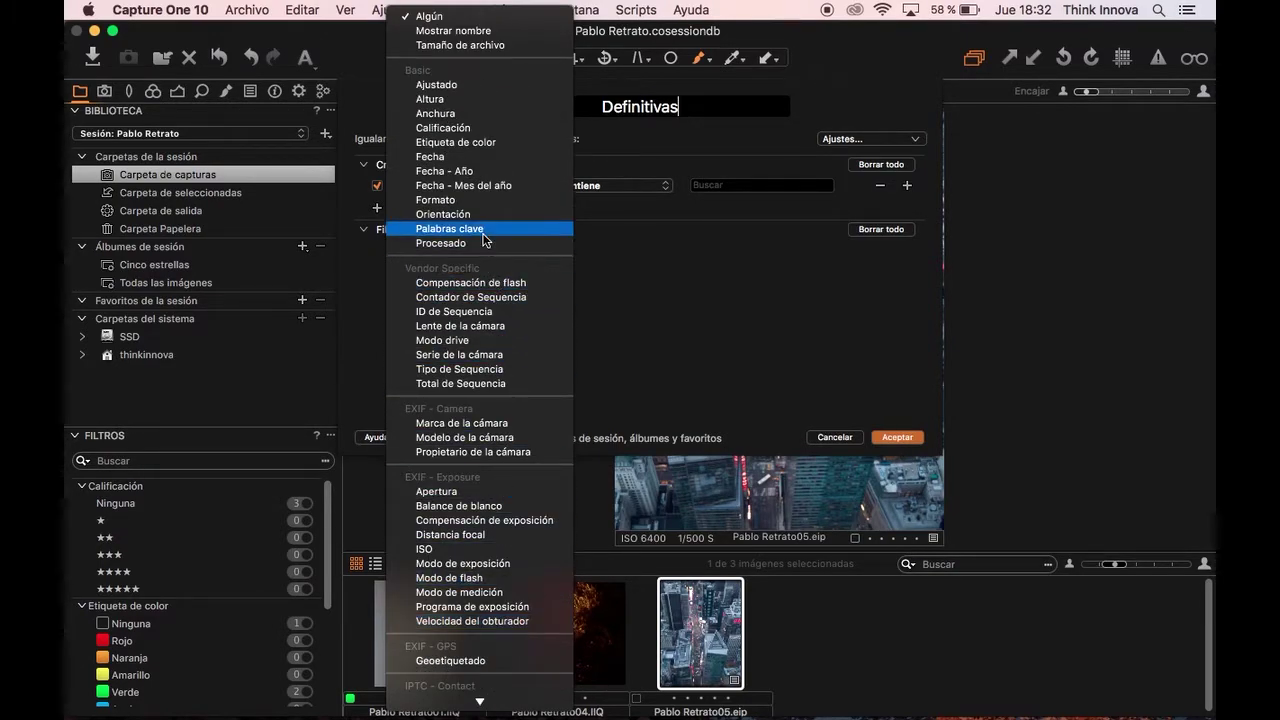
{"action": "left_click", "coordinate": [477, 143]}
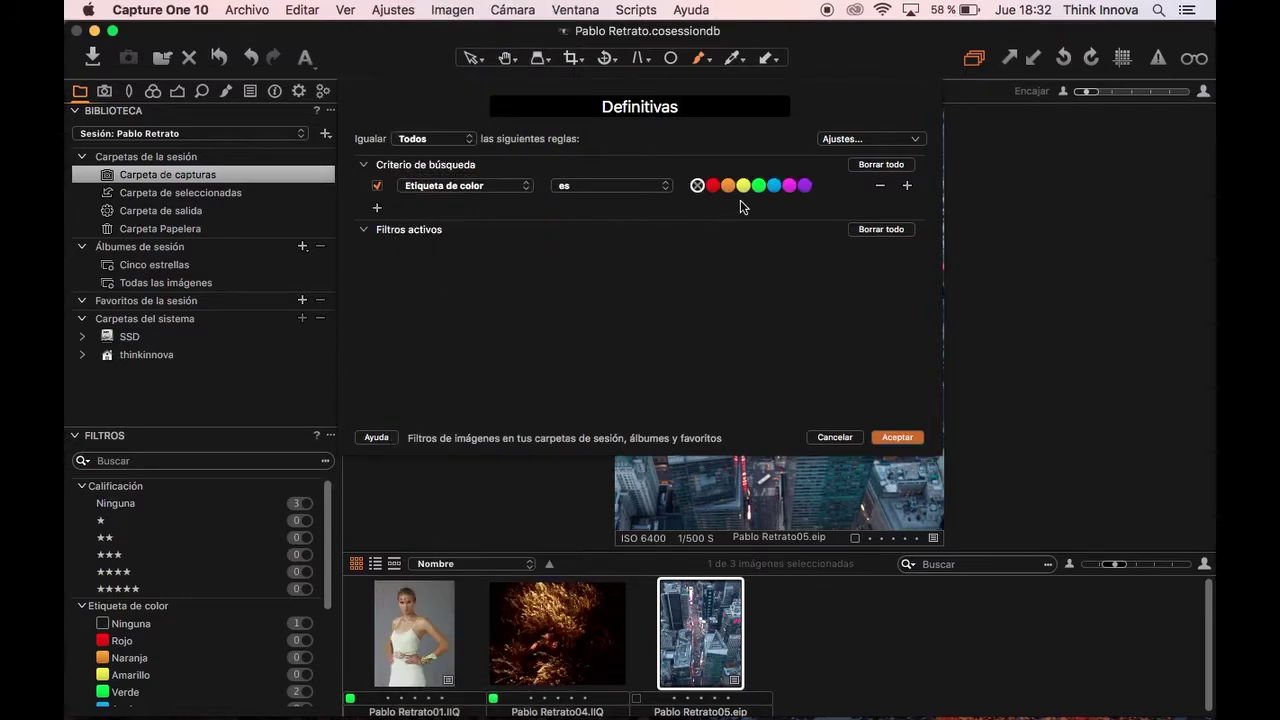
{"action": "left_click", "coordinate": [899, 437]}
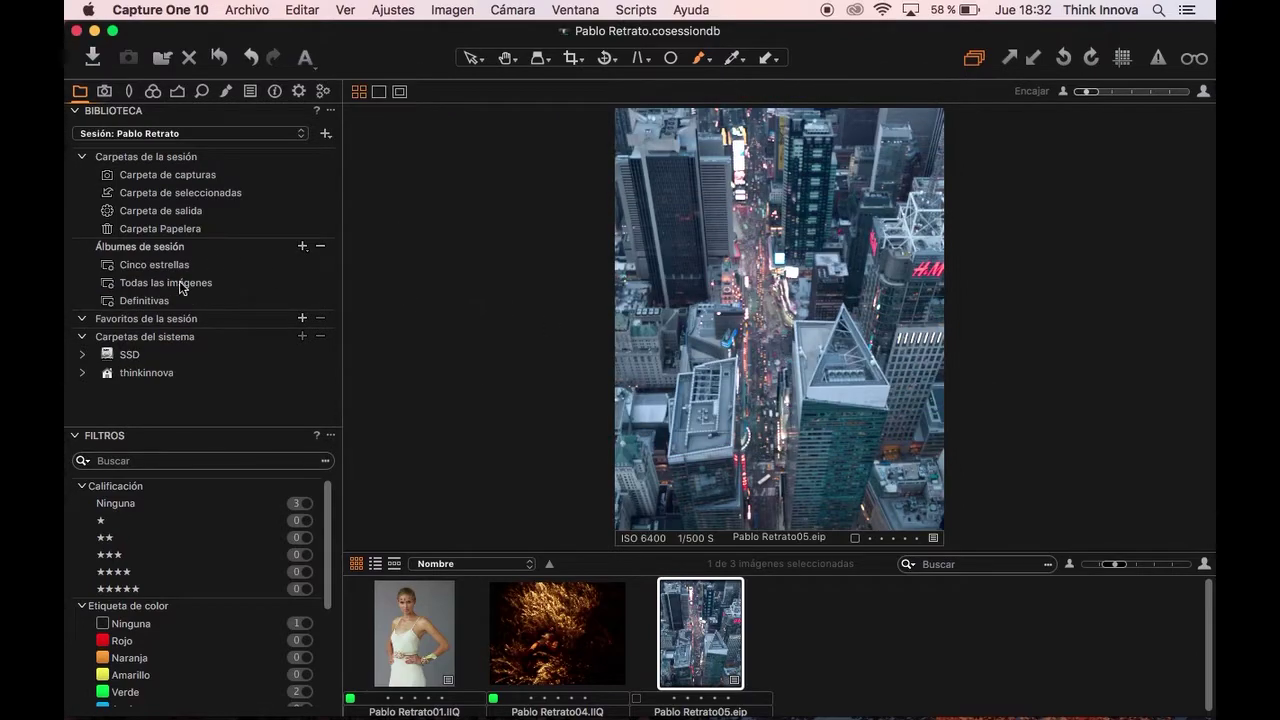
- Check the contents of the Definitivas smart album, previewing its images
{"action": "left_click", "coordinate": [145, 301]}
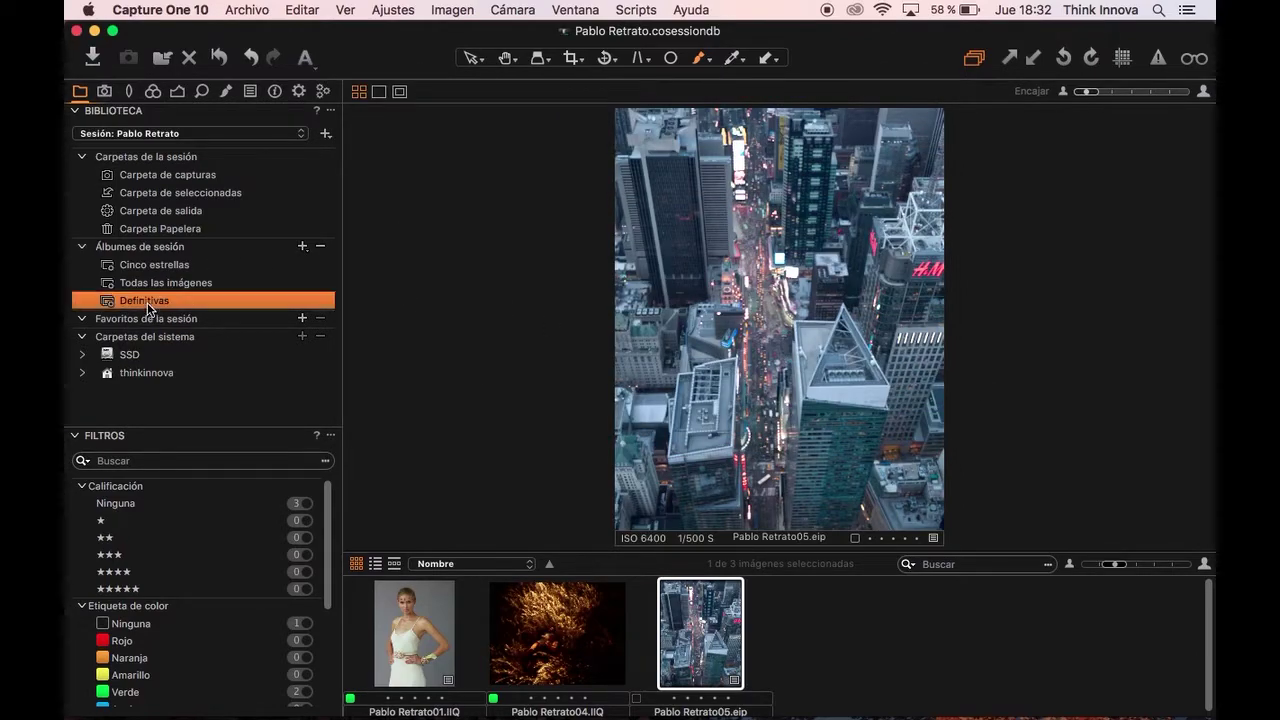
{"action": "left_click", "coordinate": [373, 698]}
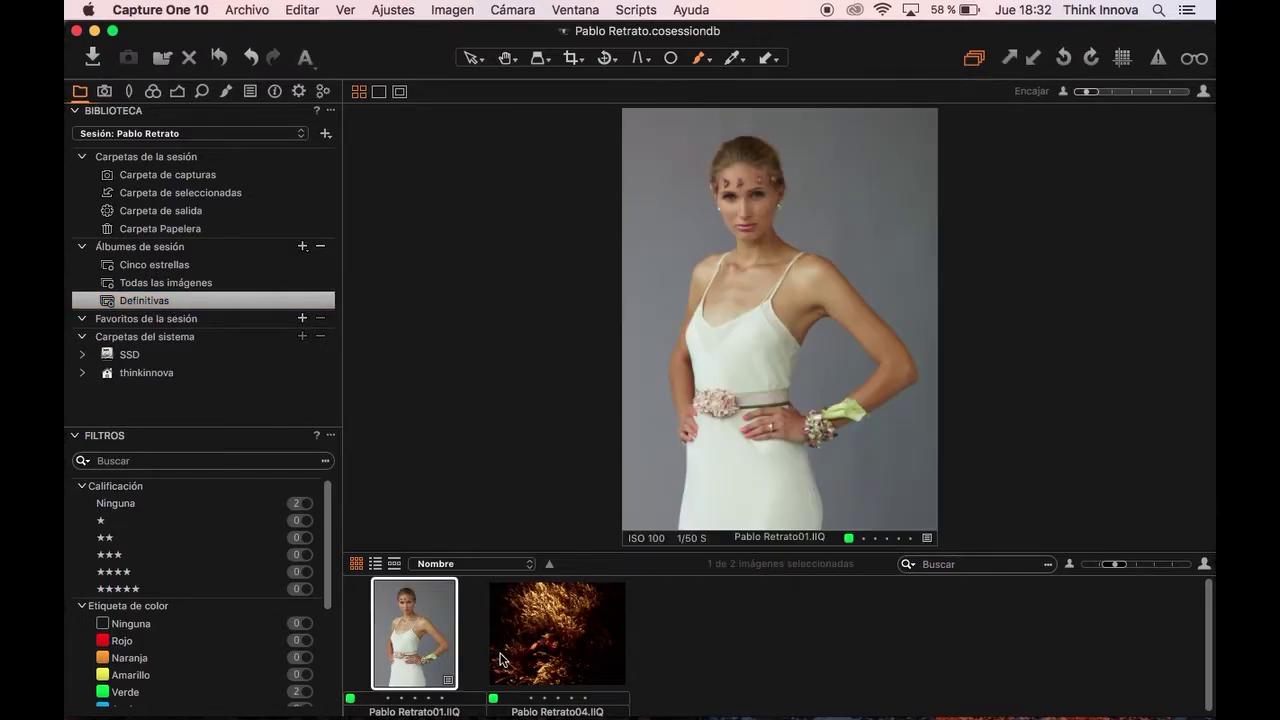
{"action": "left_click", "coordinate": [502, 660]}
{"action": "left_click", "coordinate": [438, 661]}
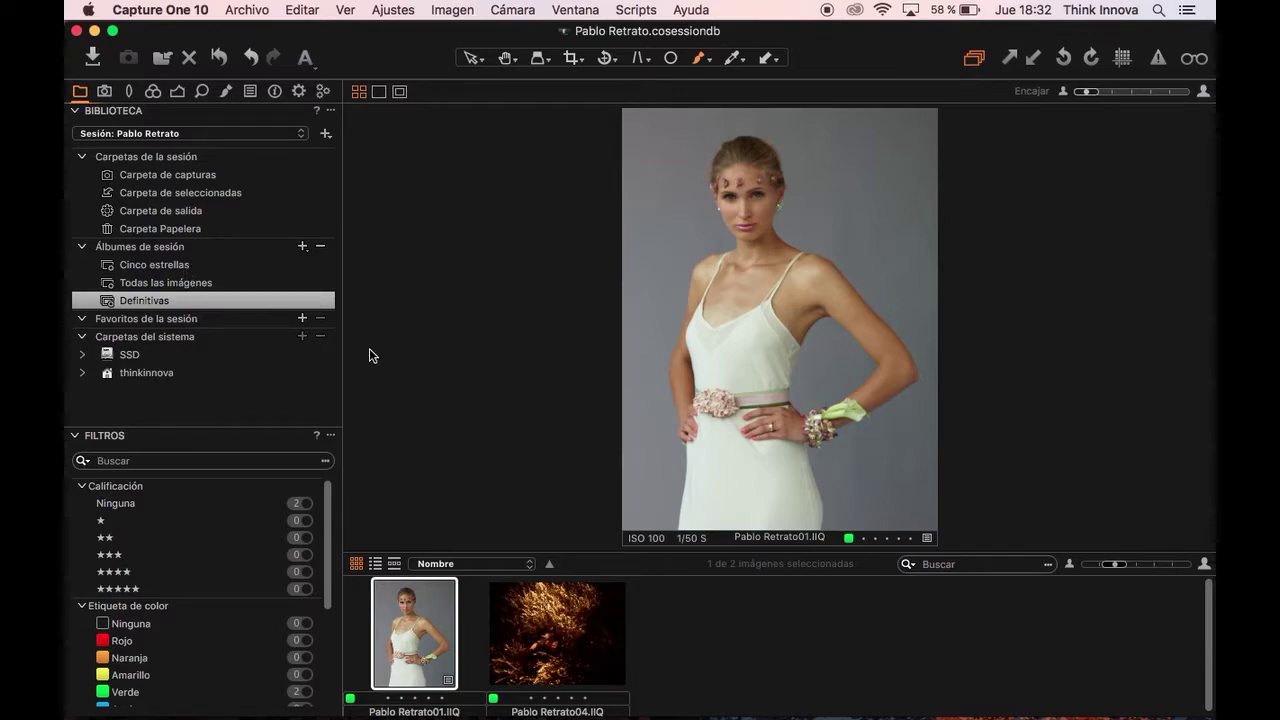
- Create a regular session album named Gastronomía
{"action": "left_click", "coordinate": [303, 247]}
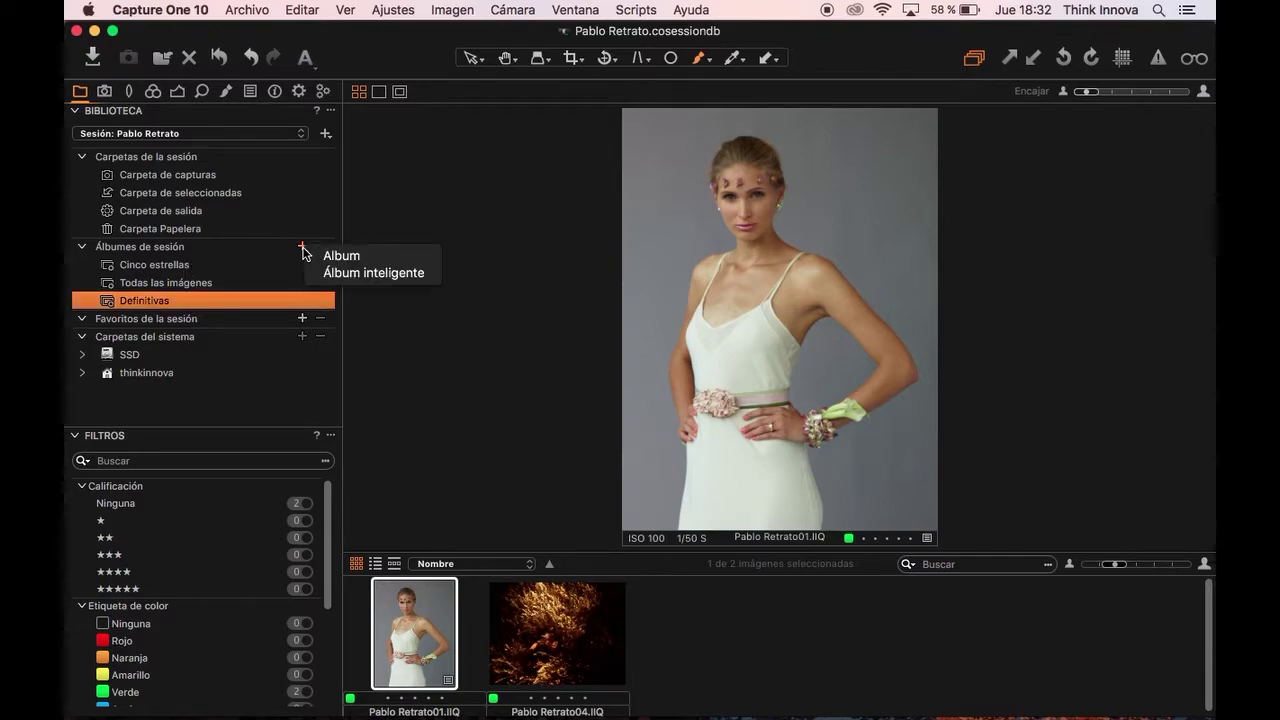
{"action": "left_click", "coordinate": [367, 258]}
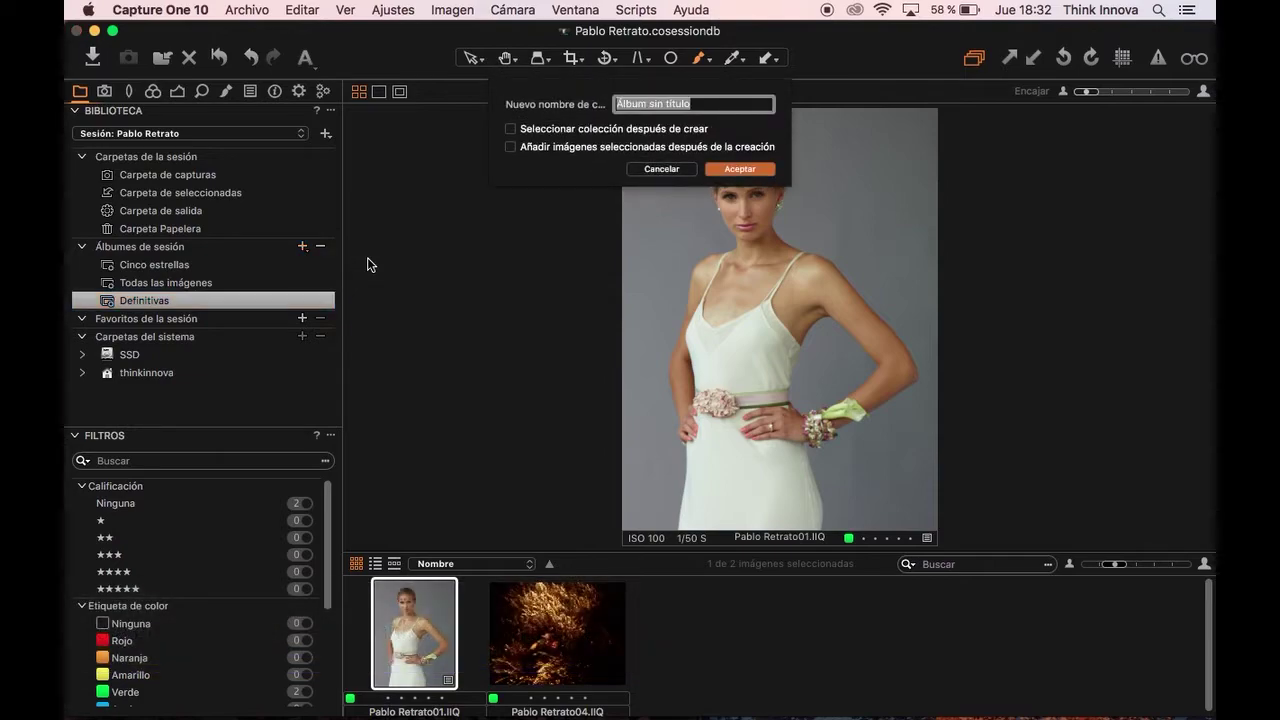
{"action": "type", "text": "R"}
{"action": "key", "text": "BackSpace"}
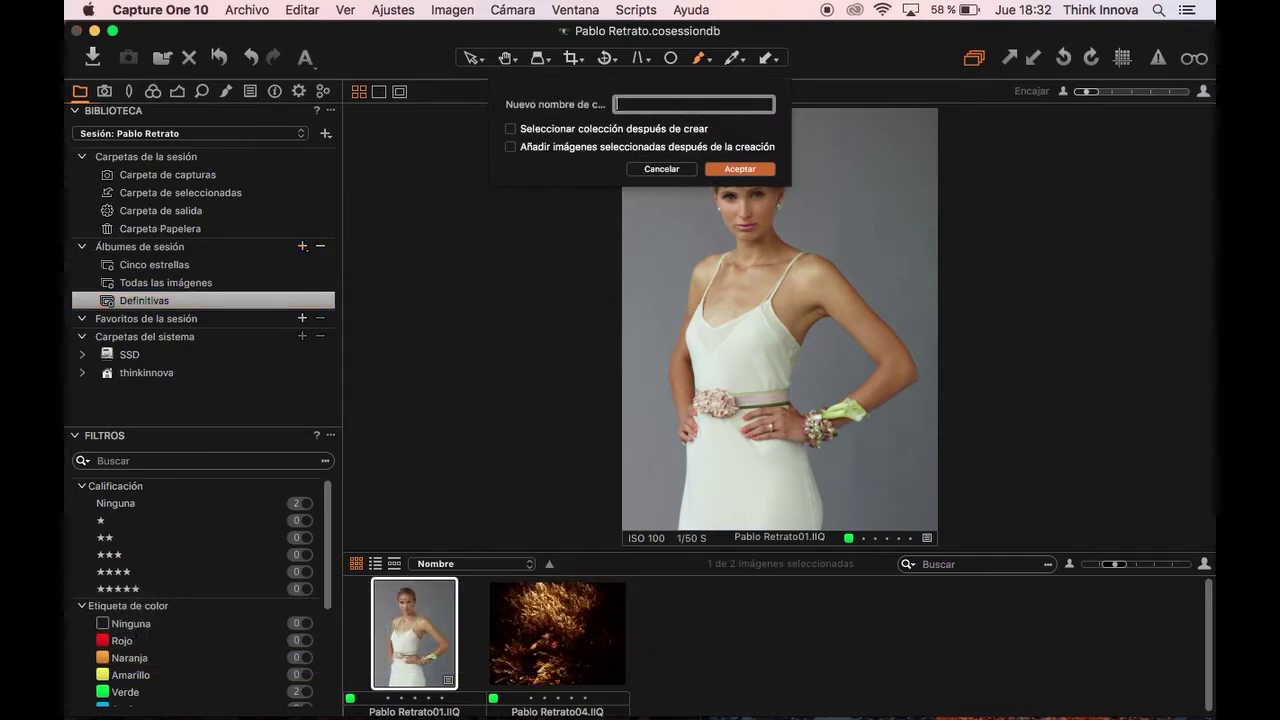
{"action": "type", "text": "Gastronomía"}
{"action": "key", "text": "Return"}
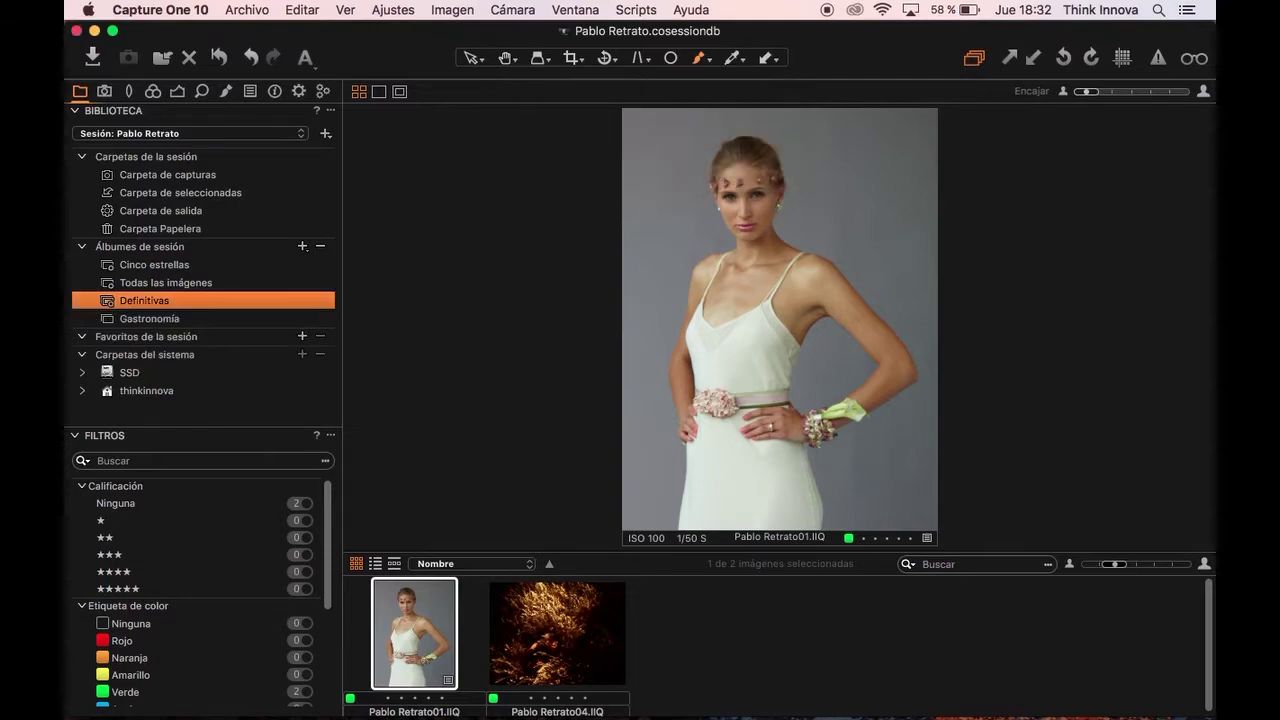
- Find Pablo Retrato03.eip in Carpeta Papelera and try to add it to the Gastronomía album
{"action": "left_click", "coordinate": [190, 284]}
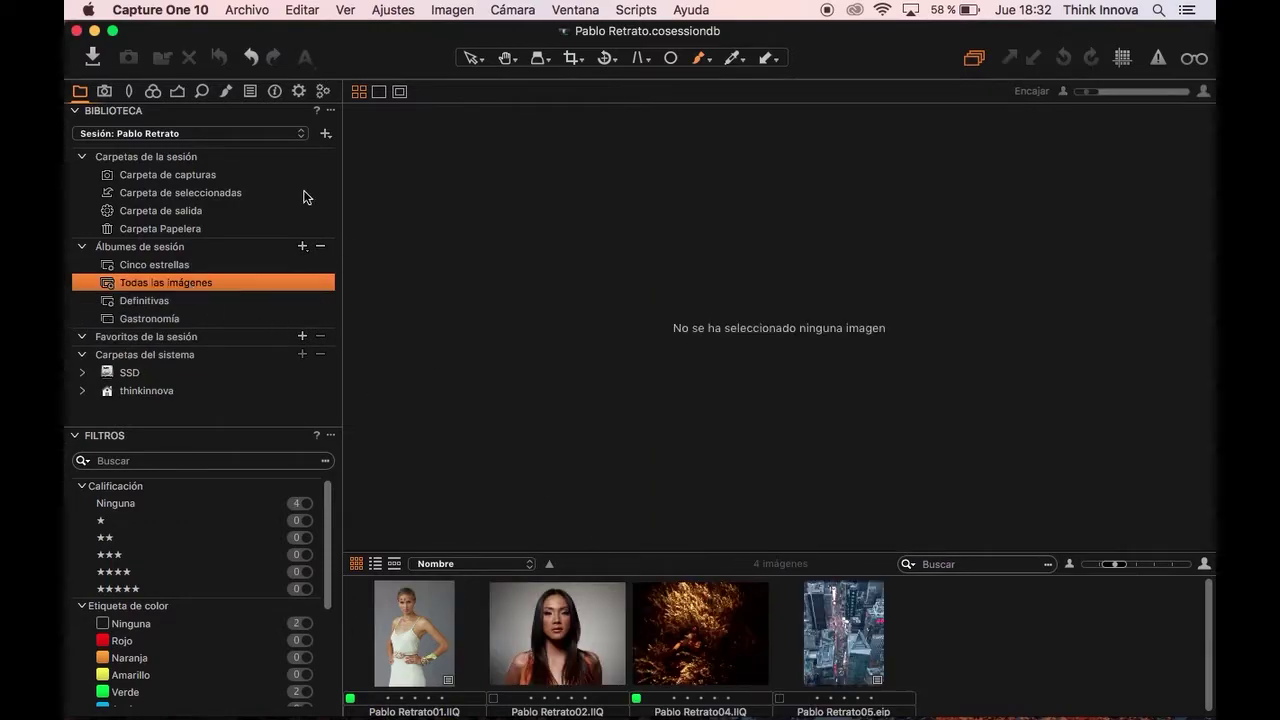
{"action": "left_click", "coordinate": [203, 192]}
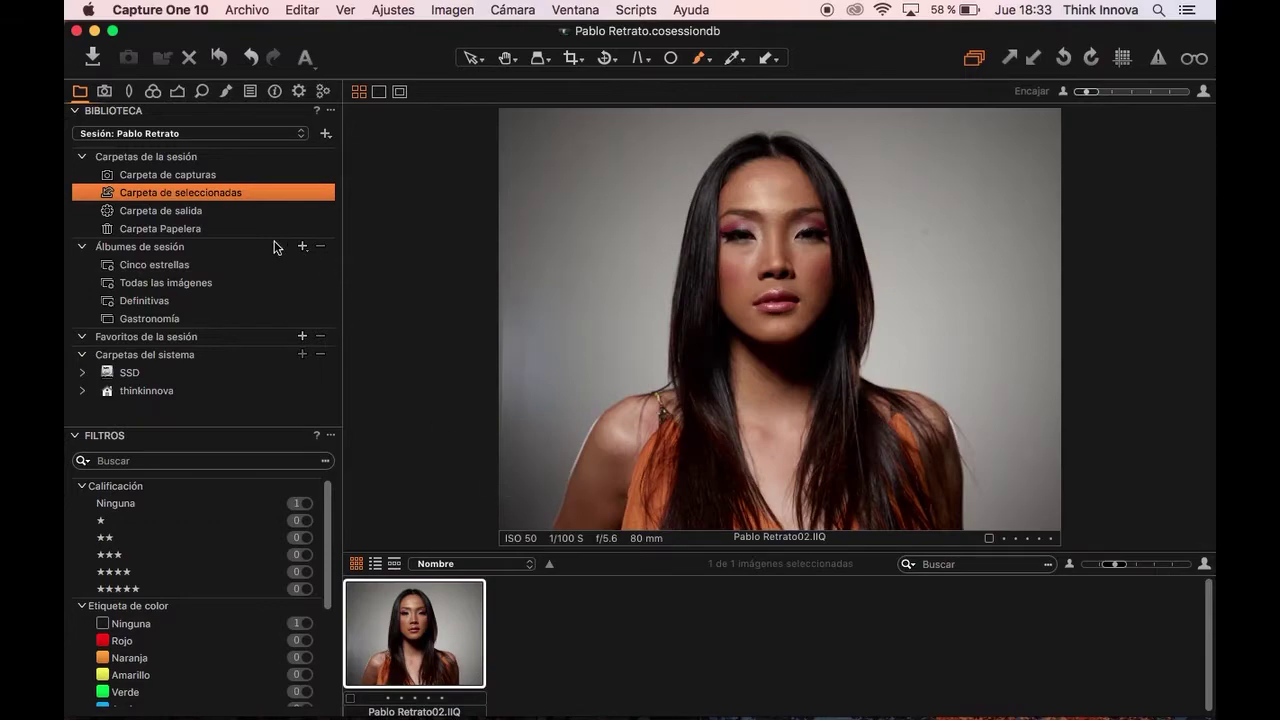
{"action": "left_click", "coordinate": [210, 230]}
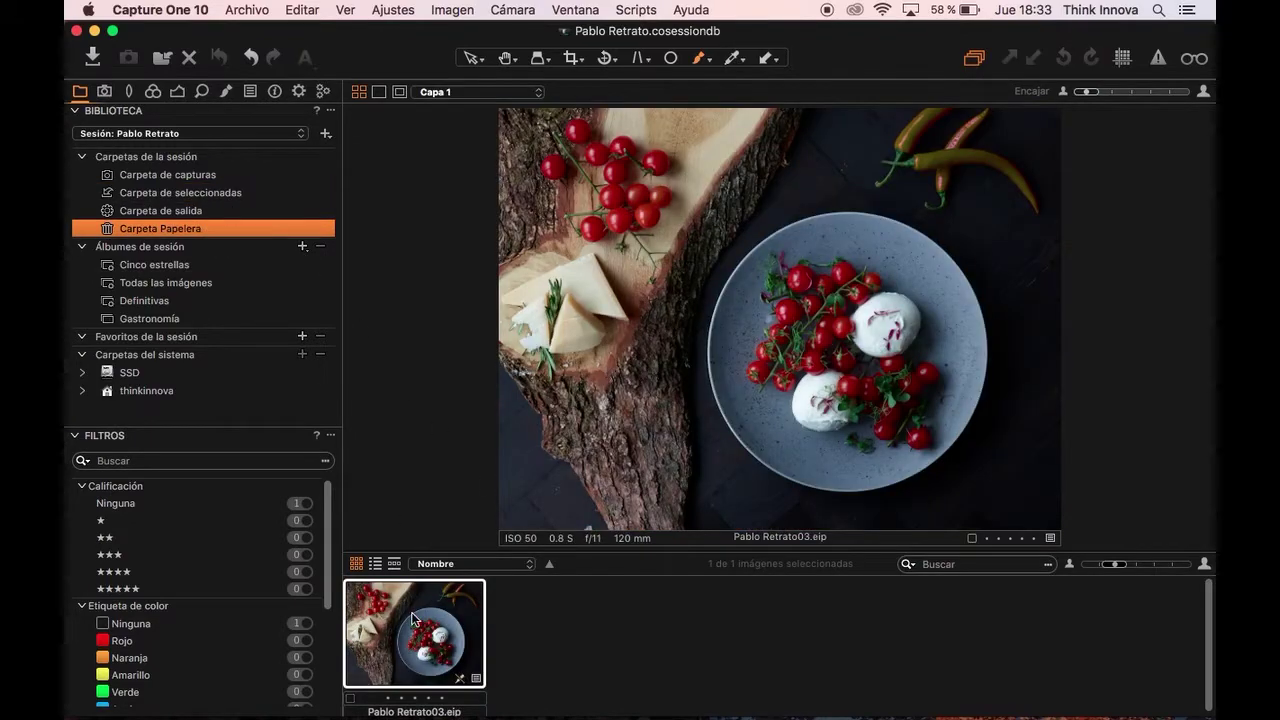
{"action": "left_click_drag", "start_coordinate": [412, 619], "coordinate": [172, 318]}
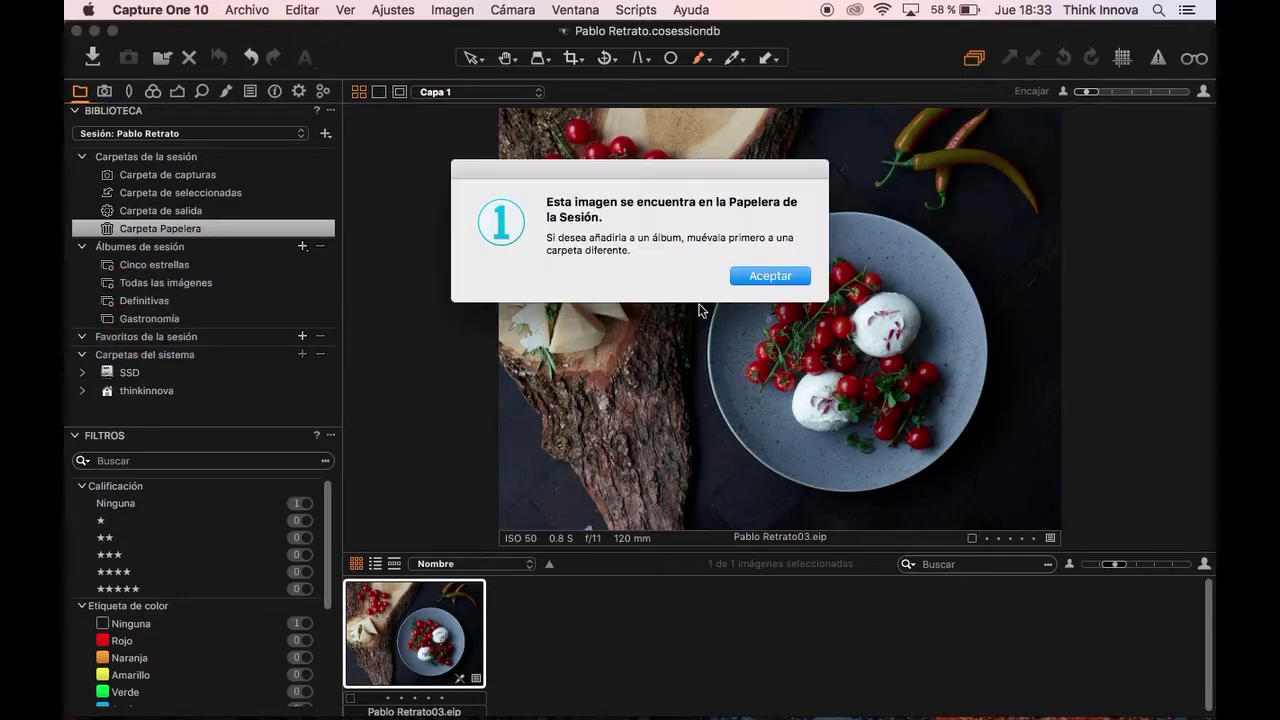
{"action": "left_click", "coordinate": [760, 278]}
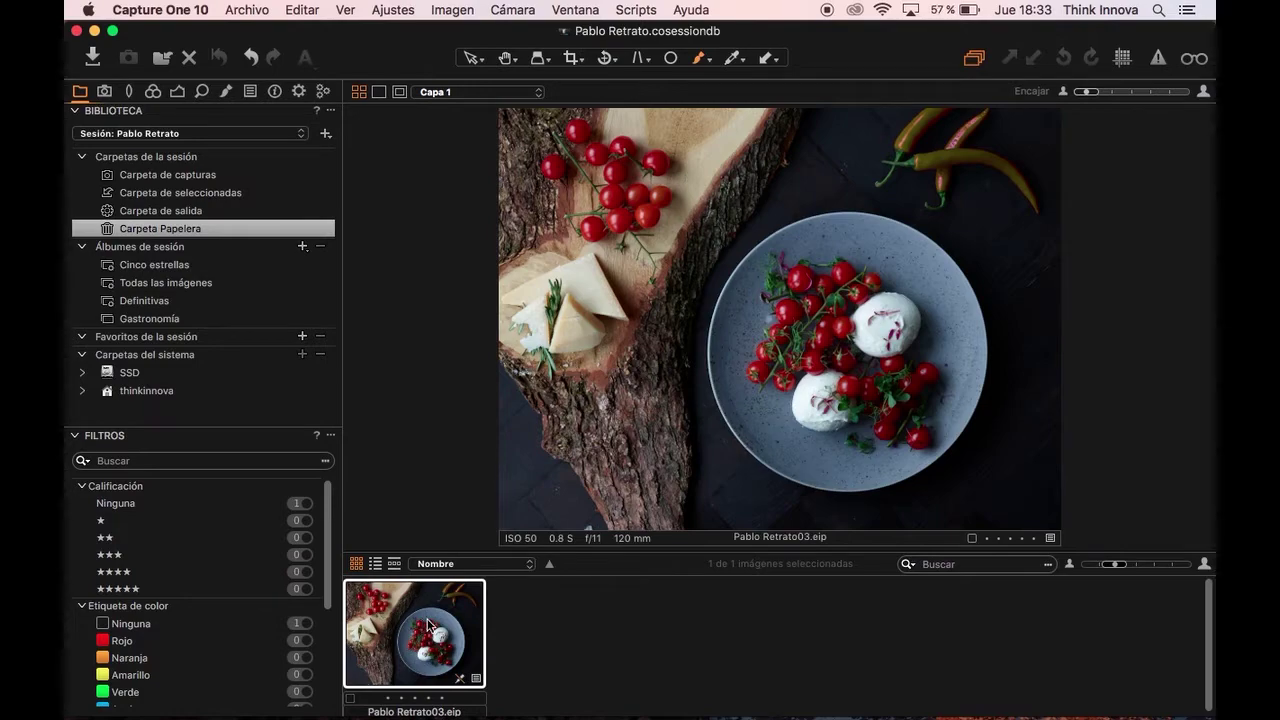
- Move Pablo Retrato03.eip from Carpeta Papelera to Carpeta de capturas and add it to the Gastronomía album
{"action": "left_click_drag", "start_coordinate": [427, 625], "coordinate": [221, 180]}
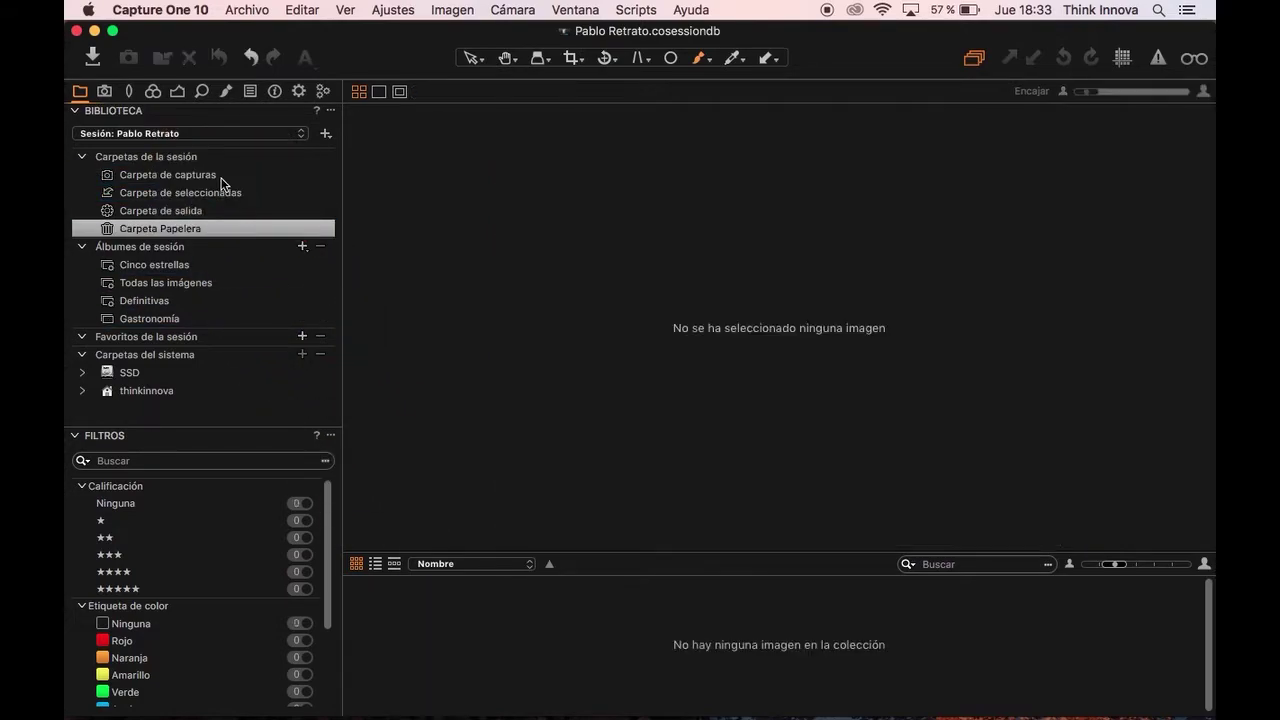
{"action": "left_click", "coordinate": [220, 177]}
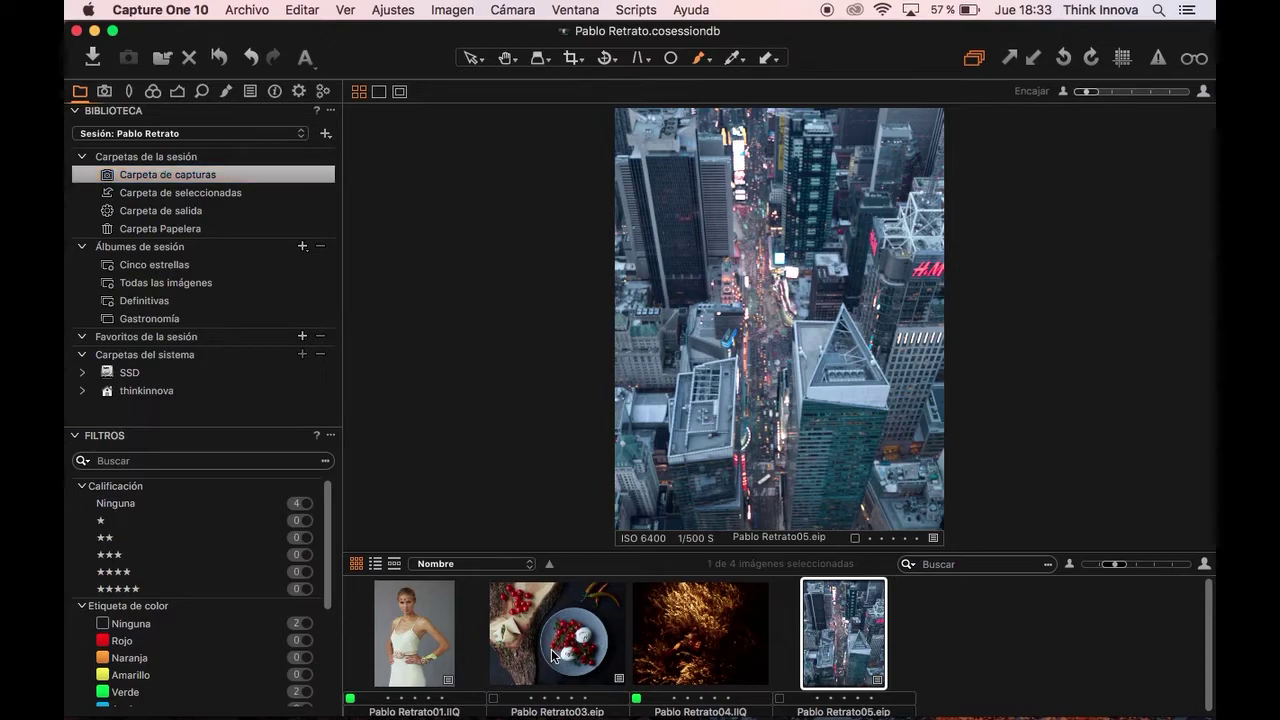
{"action": "left_click_drag", "start_coordinate": [555, 655], "coordinate": [183, 323]}
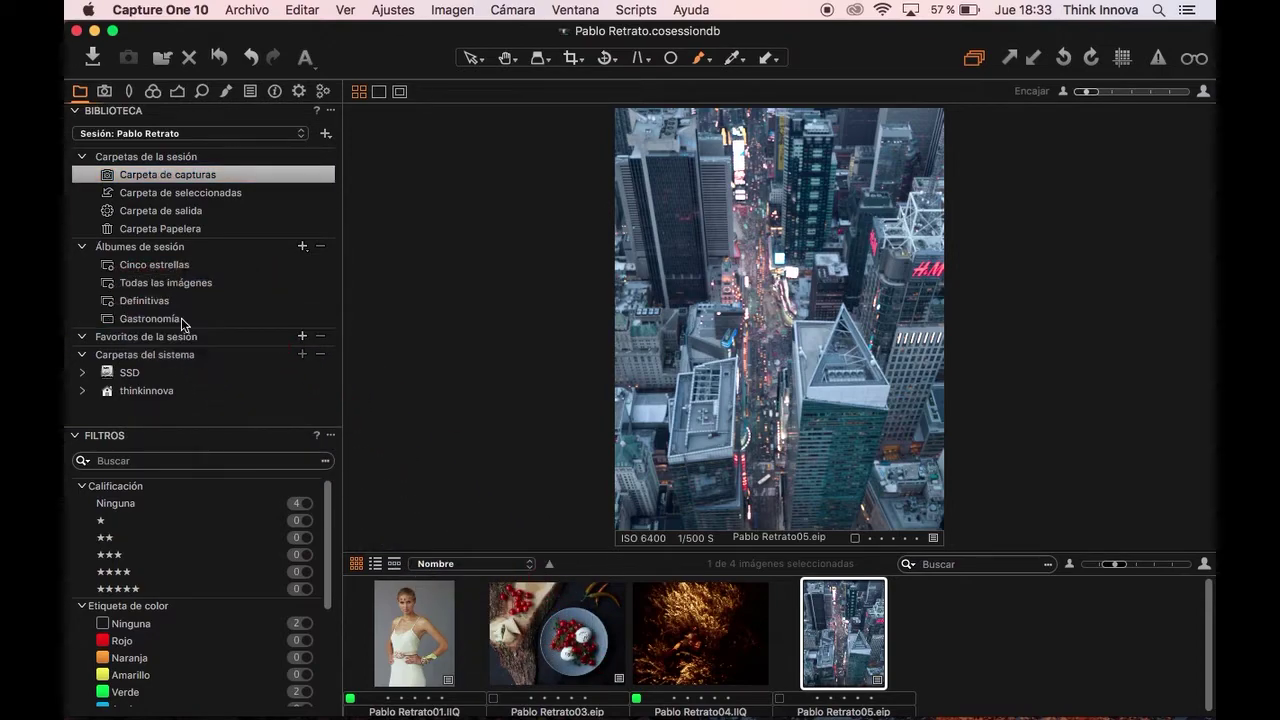
{"action": "left_click", "coordinate": [183, 323]}
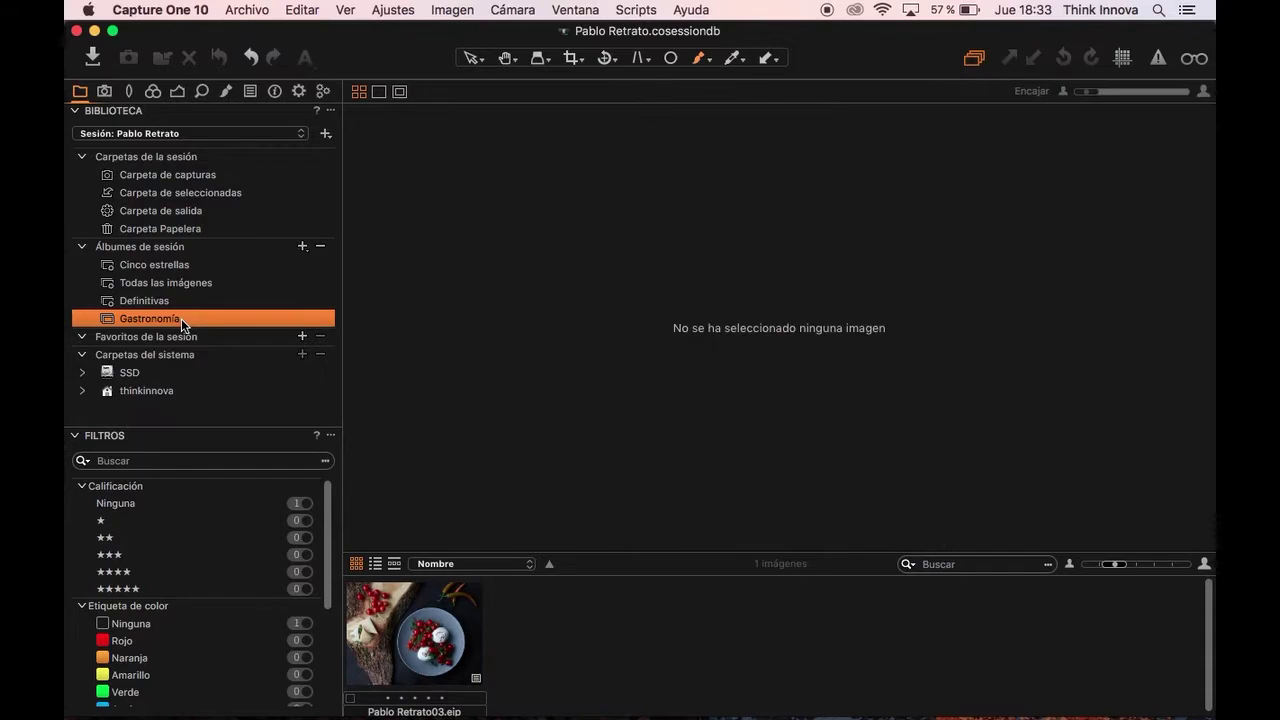
{"action": "left_click", "coordinate": [450, 642]}
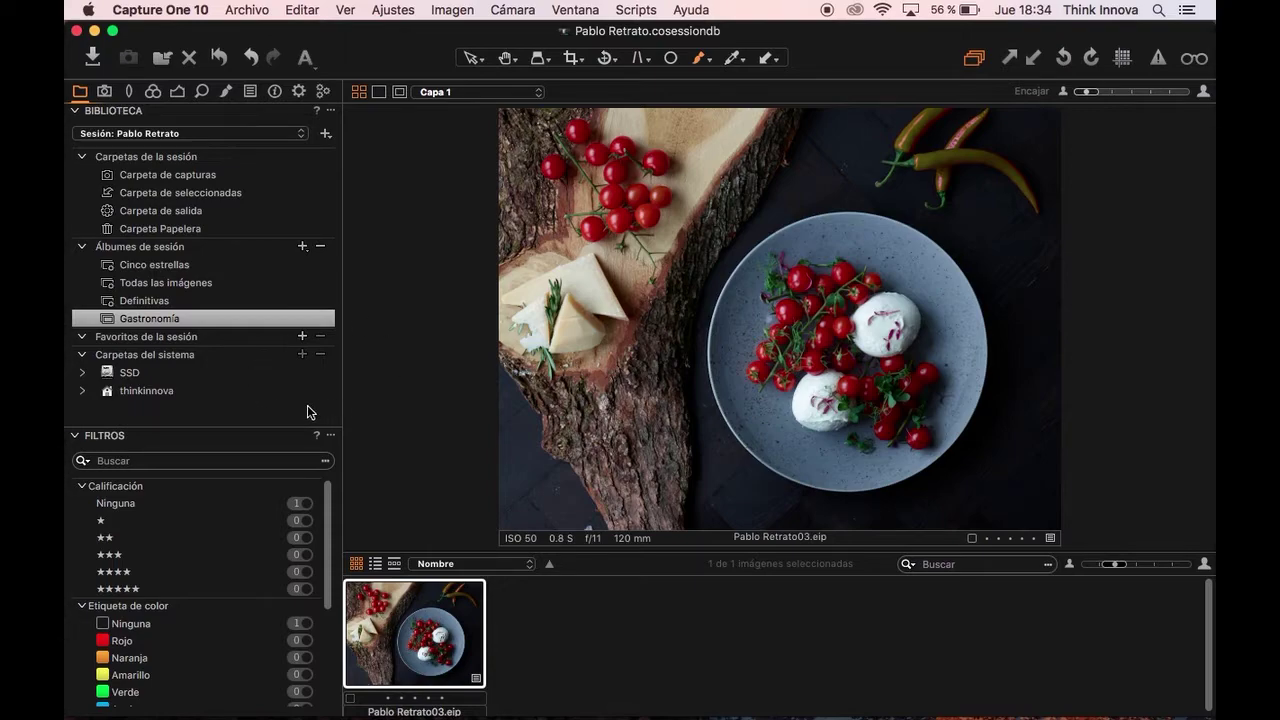
- Collapse Carpetas del sistema and filter Todas las imágenes by the Verde color label, then by Ninguna
{"action": "left_click", "coordinate": [83, 356]}
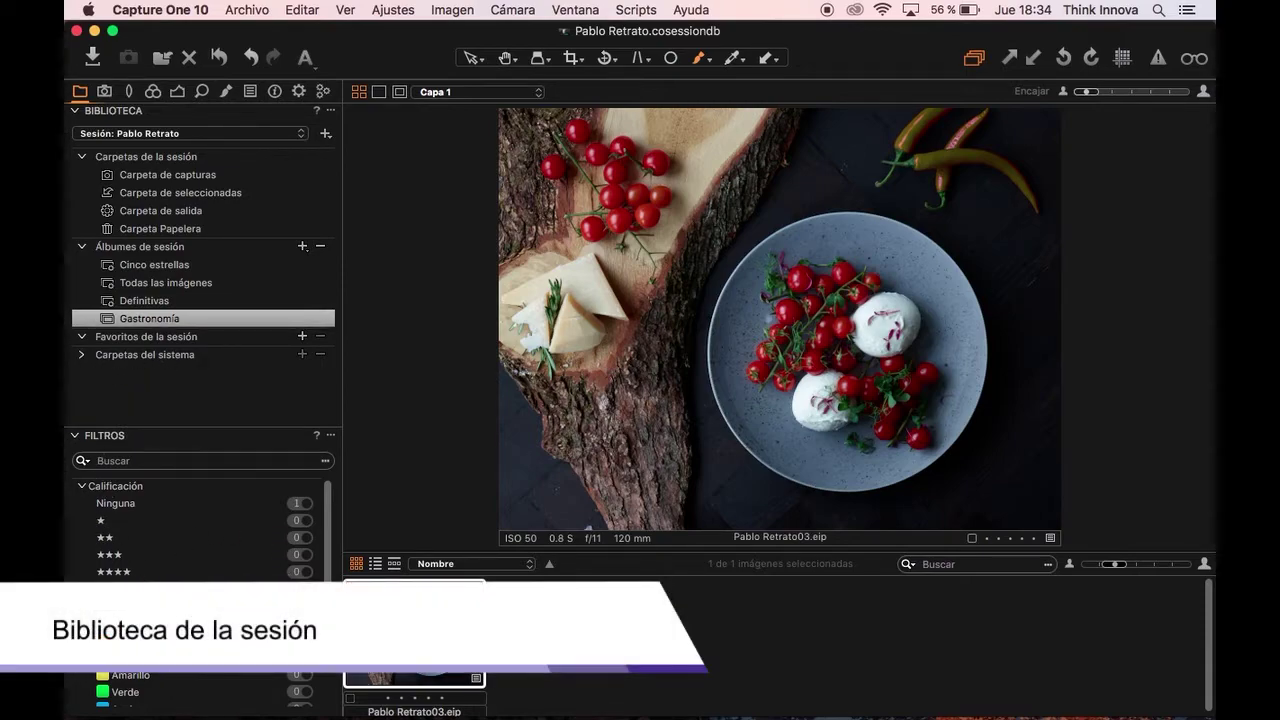
{"action": "scroll", "coordinate": [321, 645], "scroll_direction": "down", "scroll_amount": 2}
{"action": "scroll", "coordinate": [200, 530], "scroll_direction": "down", "scroll_amount": 2}
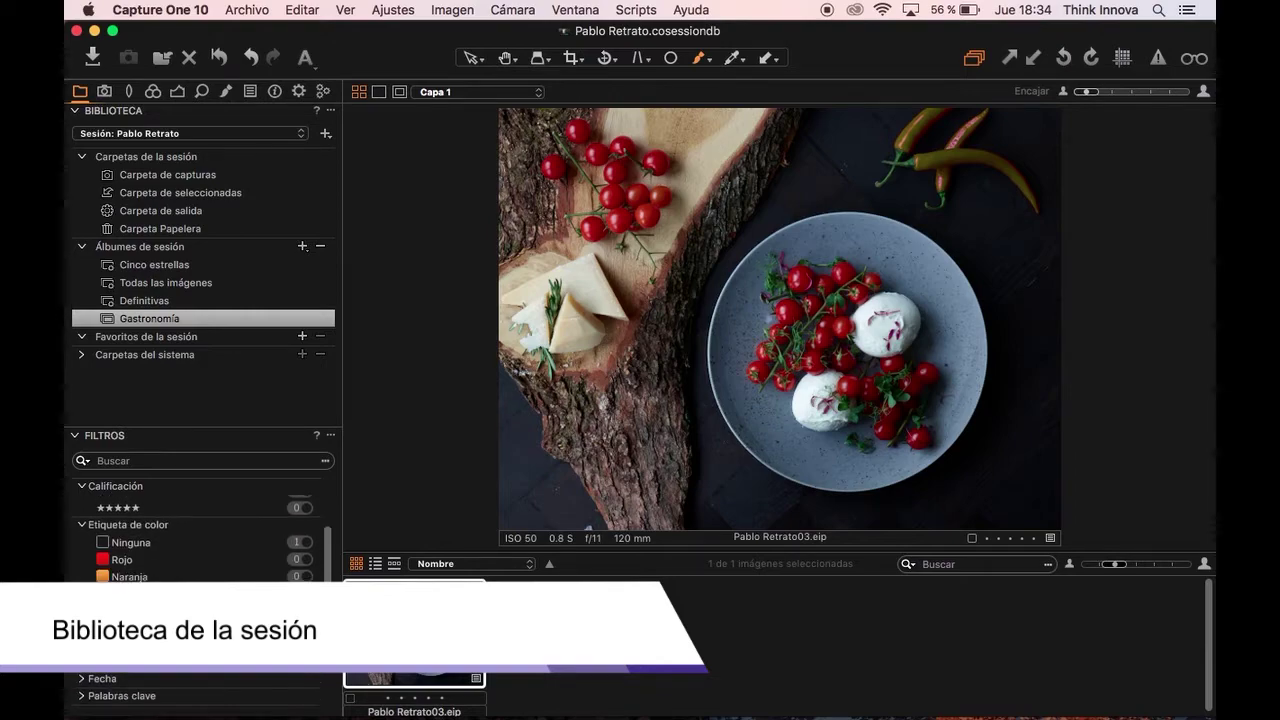
{"action": "left_click", "coordinate": [179, 283]}
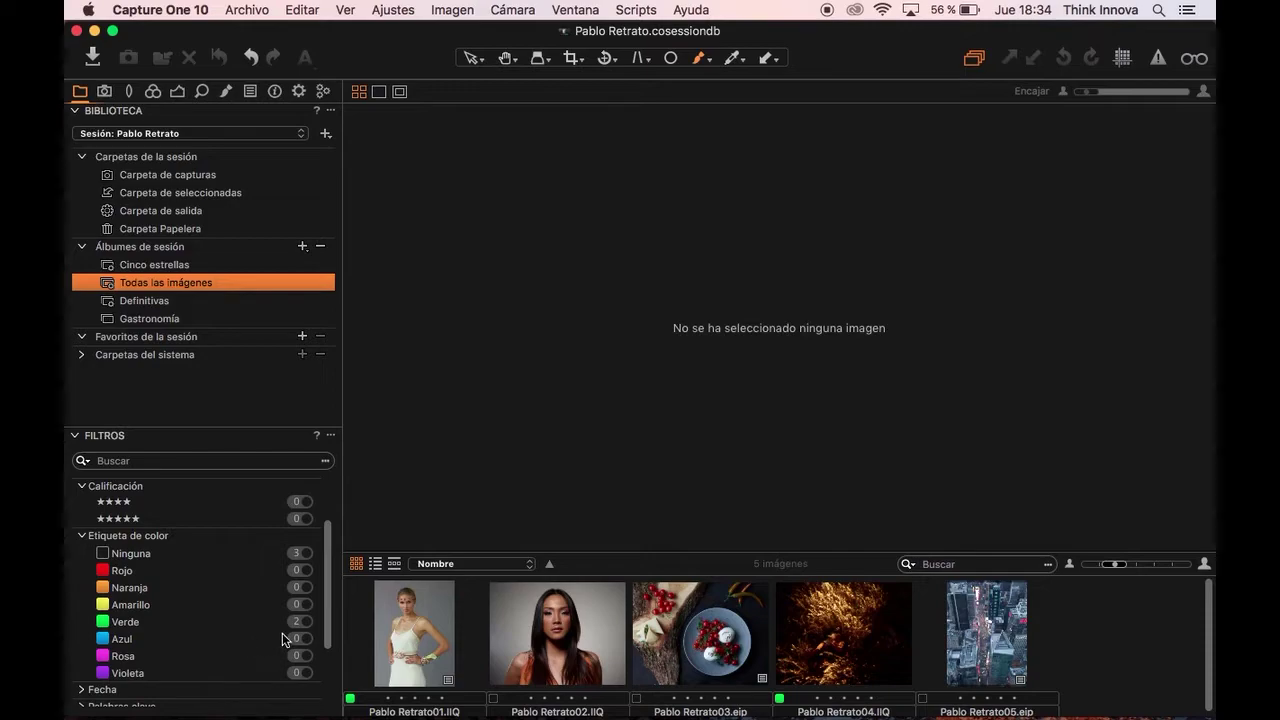
{"action": "left_click", "coordinate": [306, 622]}
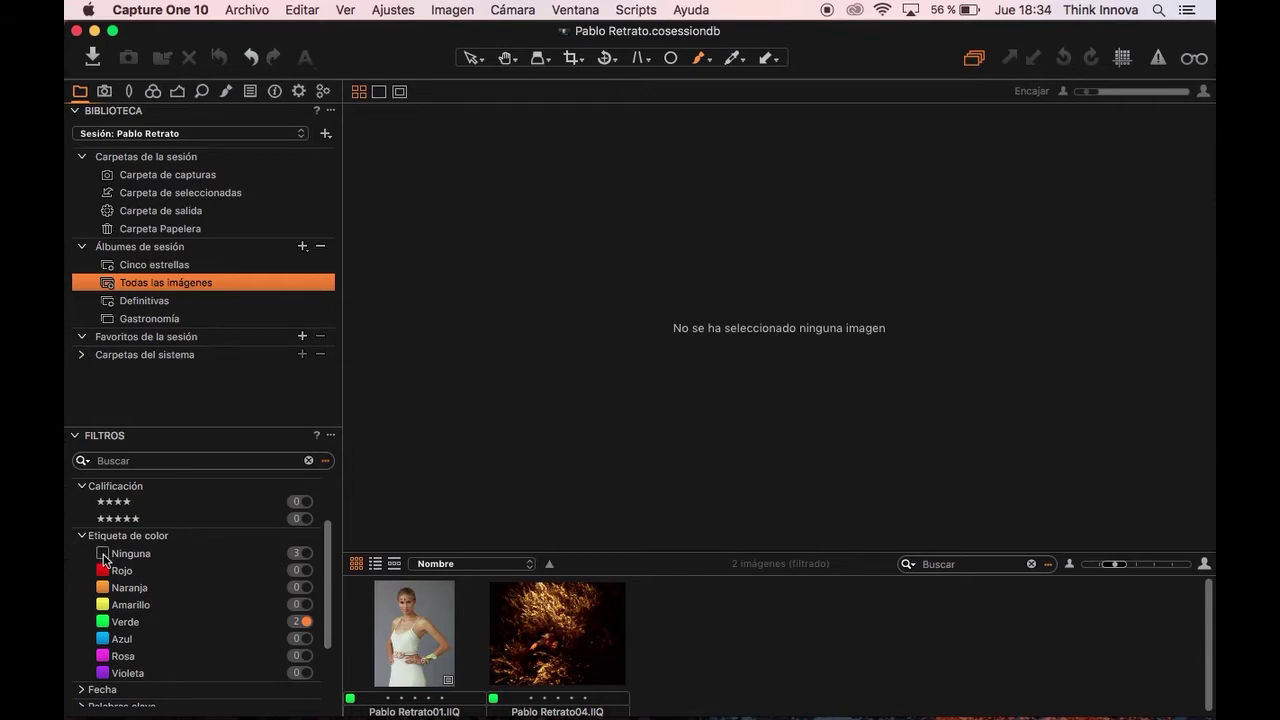
{"action": "left_click", "coordinate": [306, 554]}
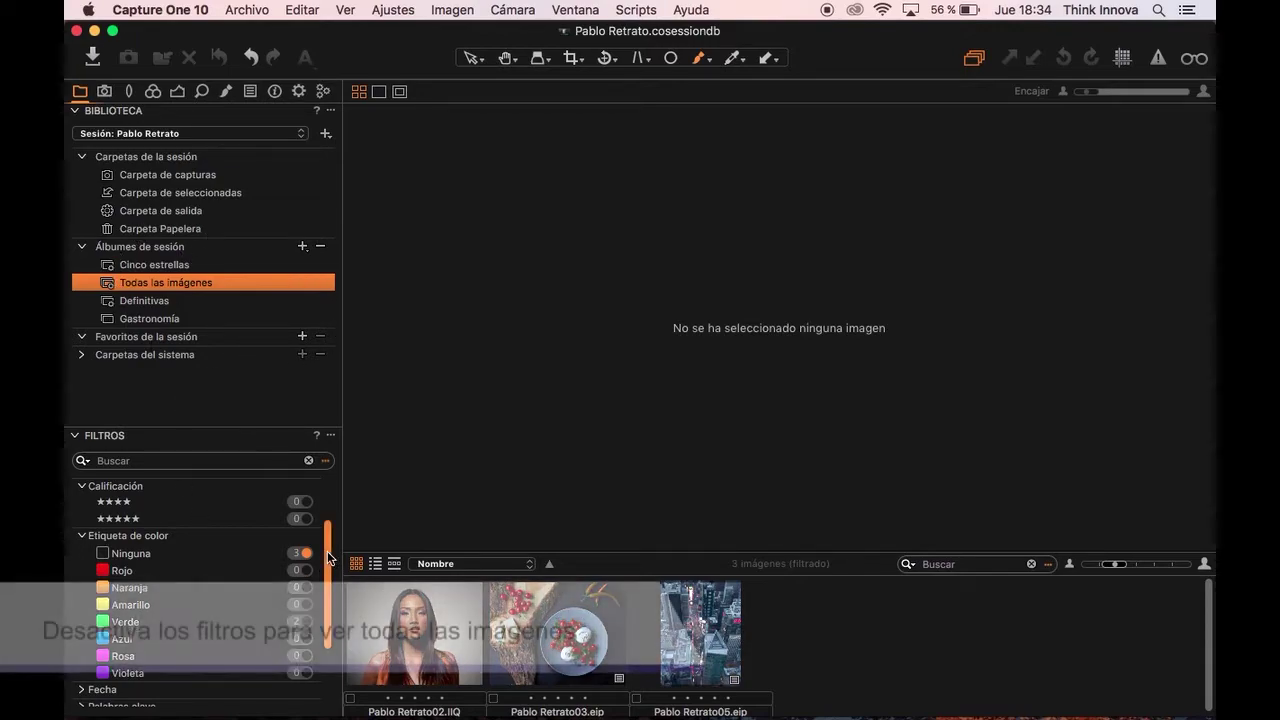
- Turn the Ninguna color label filter on and back off, and preview Pablo Retrato01.IIQ
{"action": "left_click_drag", "start_coordinate": [330, 560], "coordinate": [334, 512]}
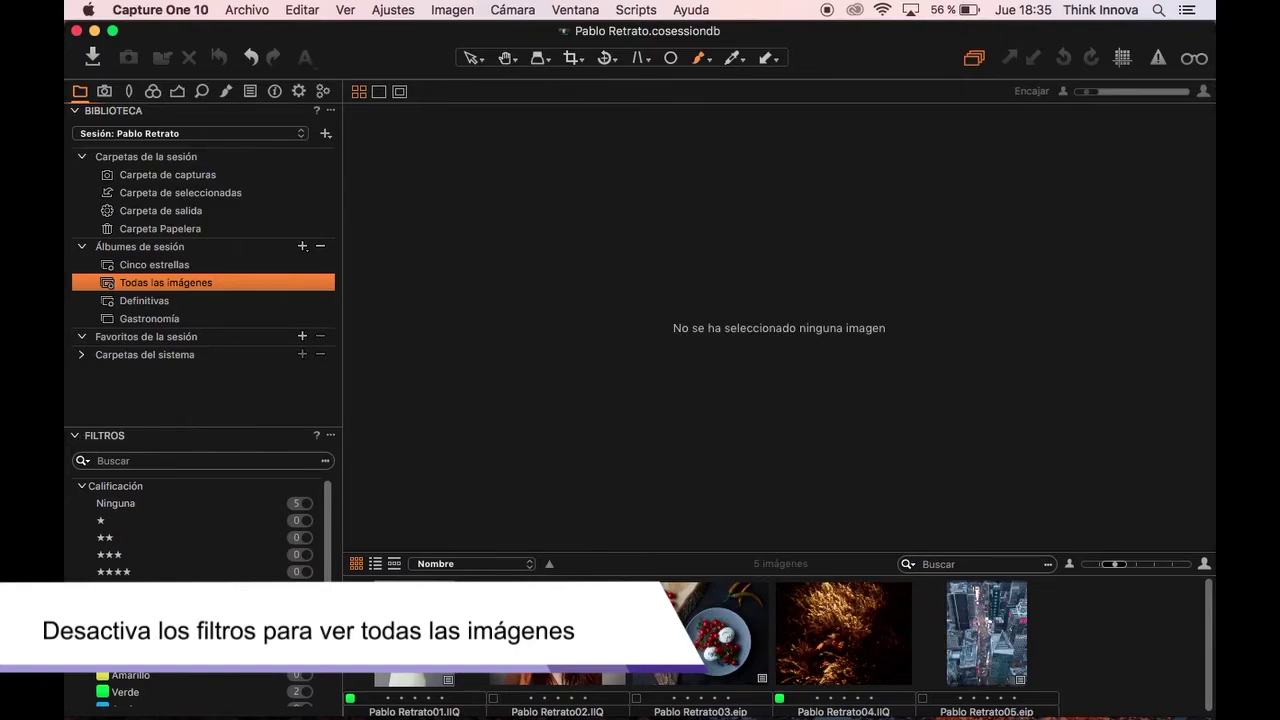
{"action": "left_click", "coordinate": [306, 624]}
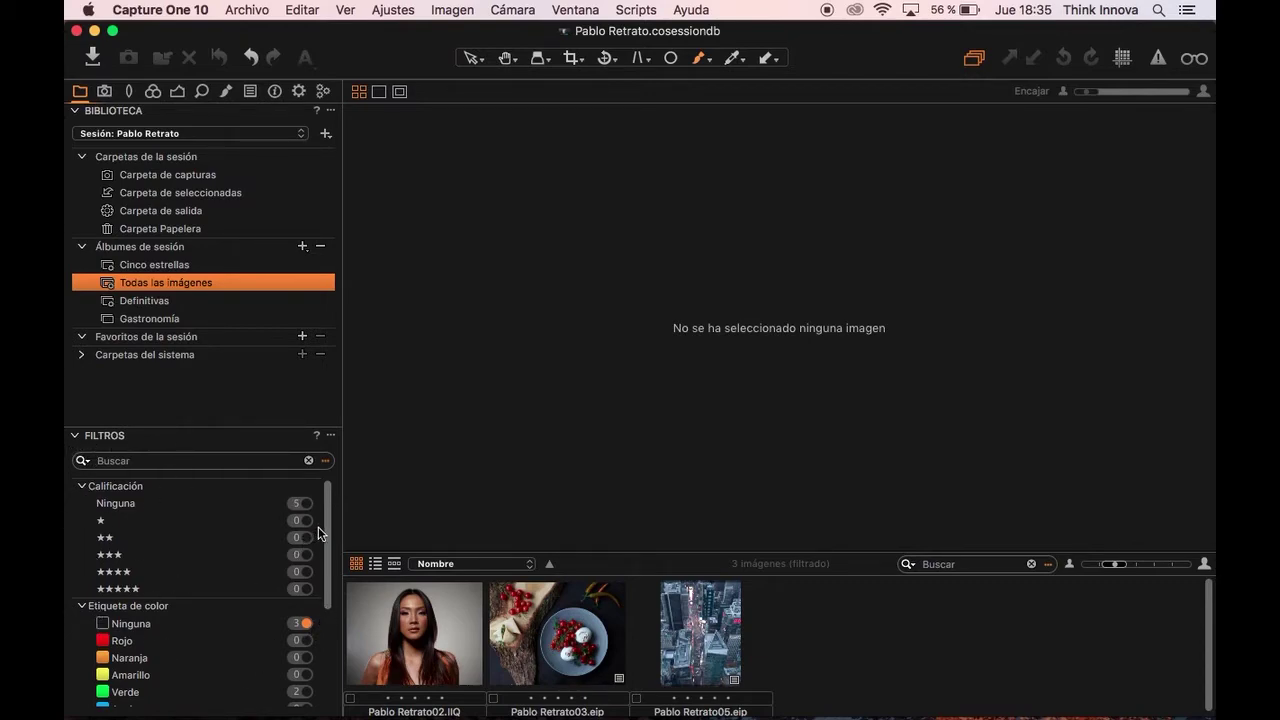
{"action": "scroll", "coordinate": [333, 520], "scroll_direction": "down", "scroll_amount": 5}
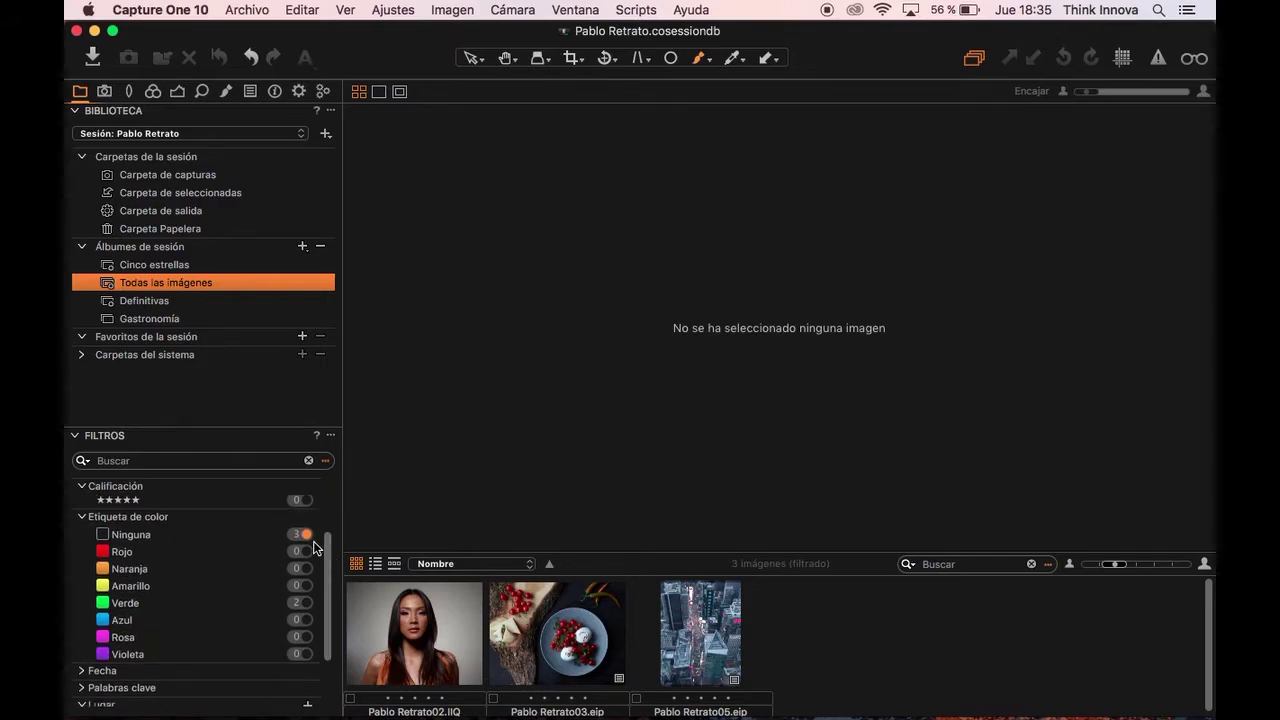
{"action": "left_click", "coordinate": [306, 536]}
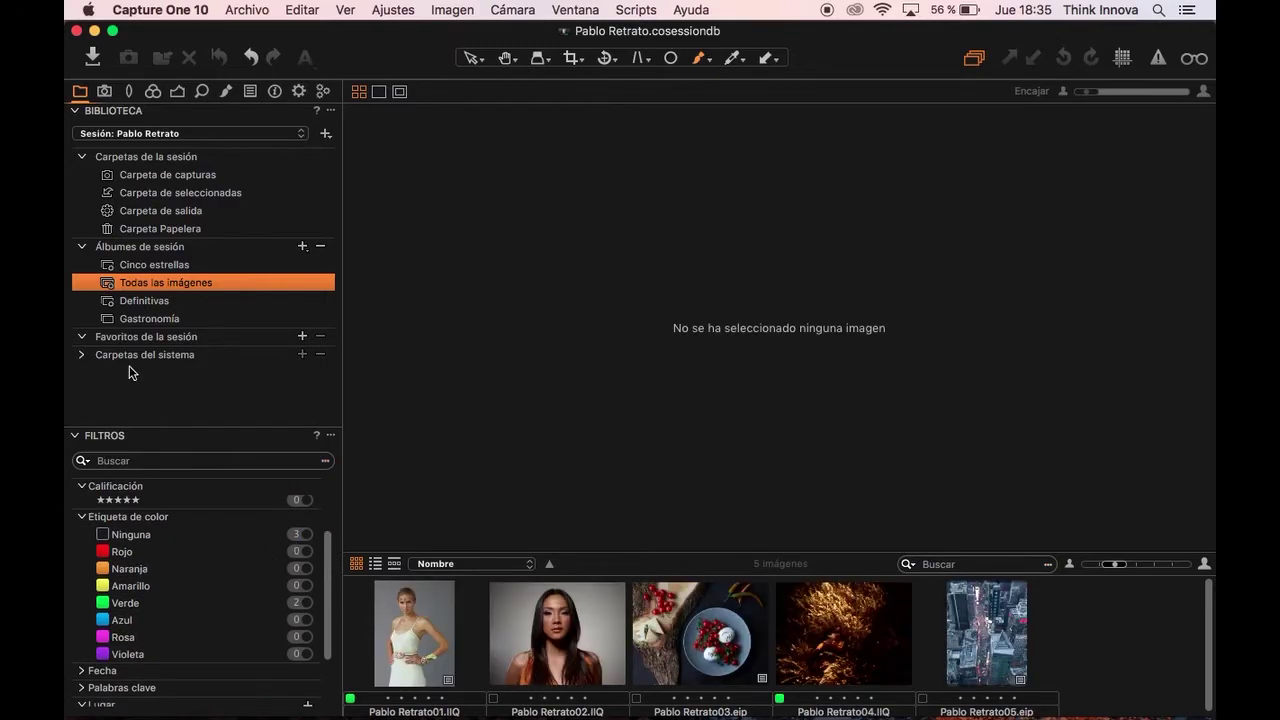
{"action": "left_click", "coordinate": [423, 648]}
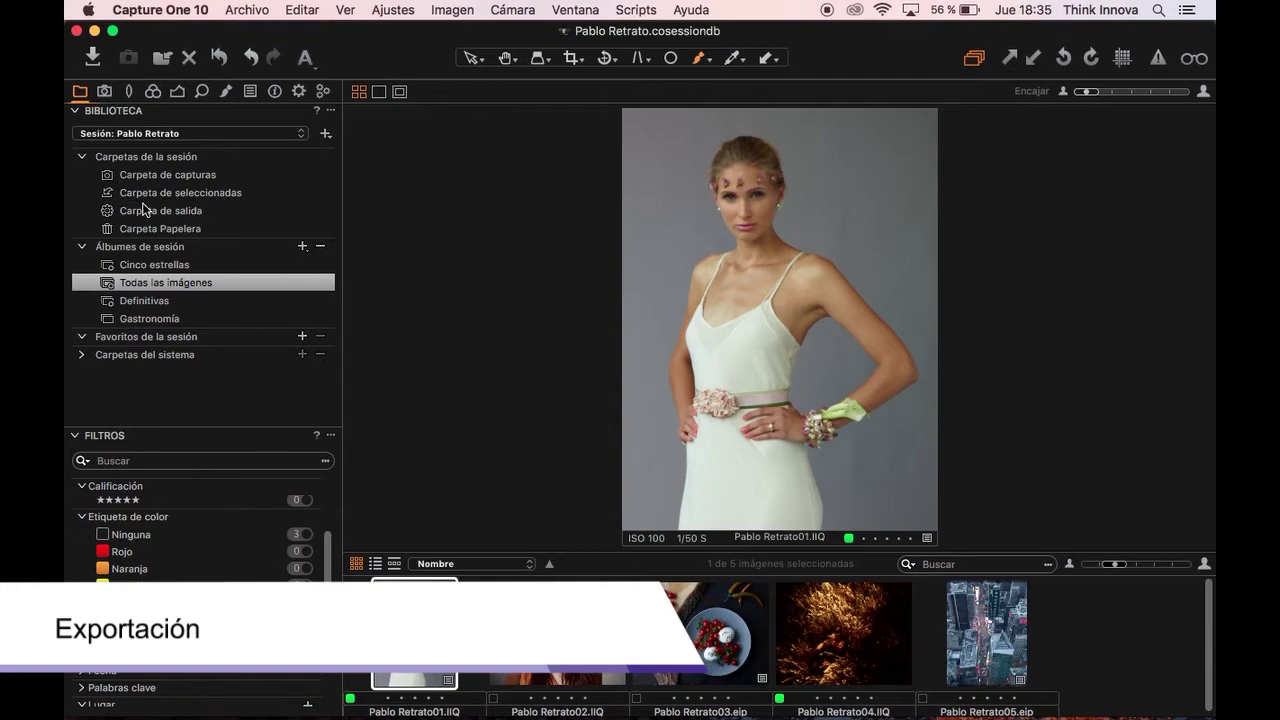
- Show the output processing recipes, then enable and select the TIFF 16 bits recipe
{"action": "left_click", "coordinate": [300, 94]}
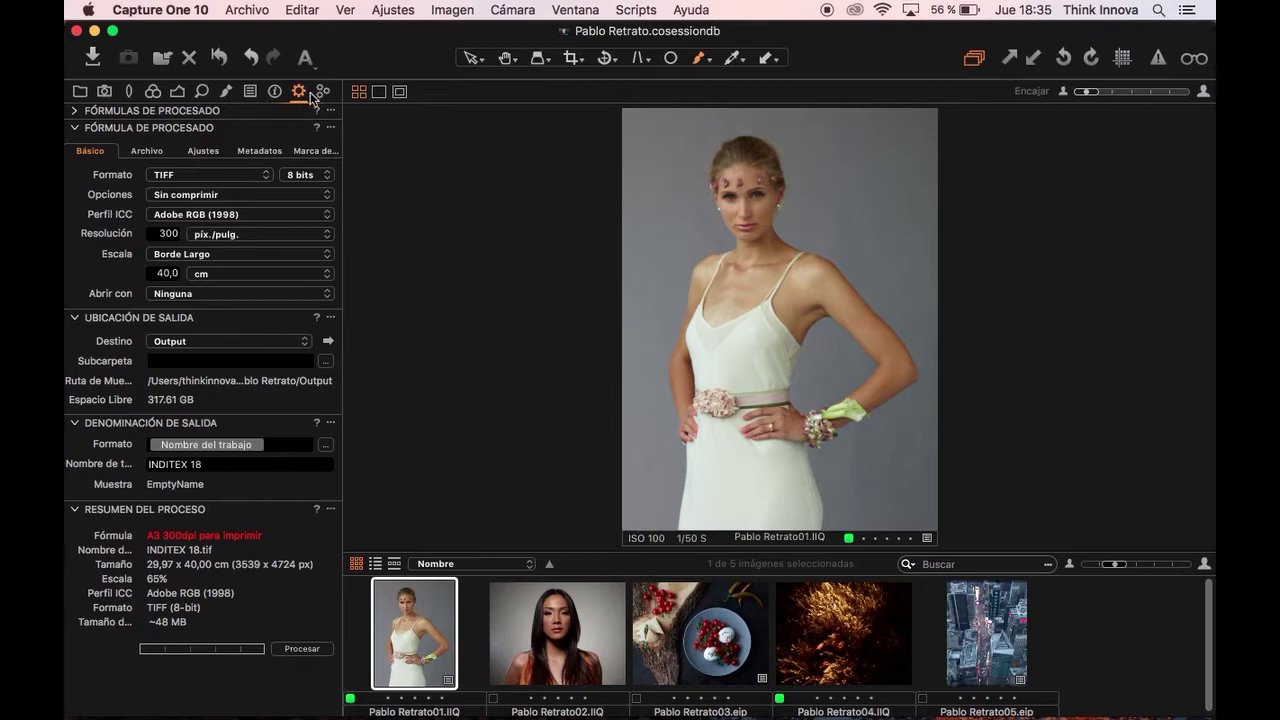
{"action": "left_click", "coordinate": [80, 111]}
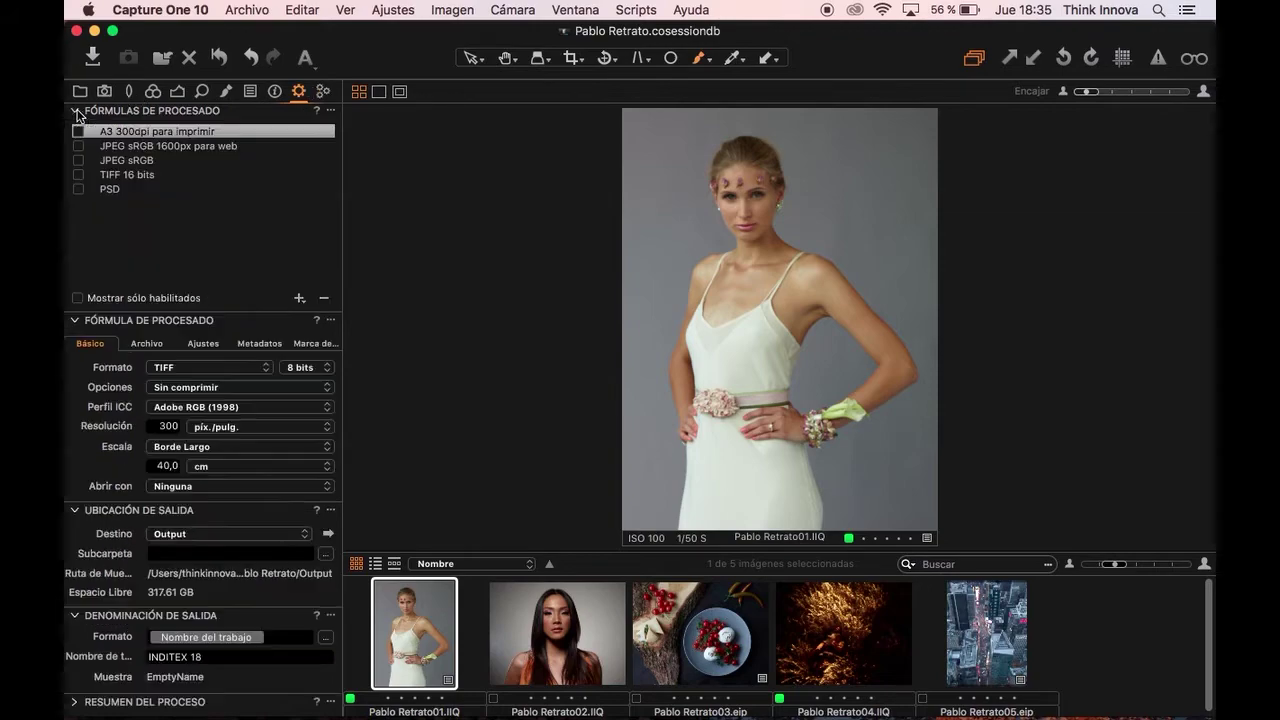
{"action": "left_click", "coordinate": [78, 176]}
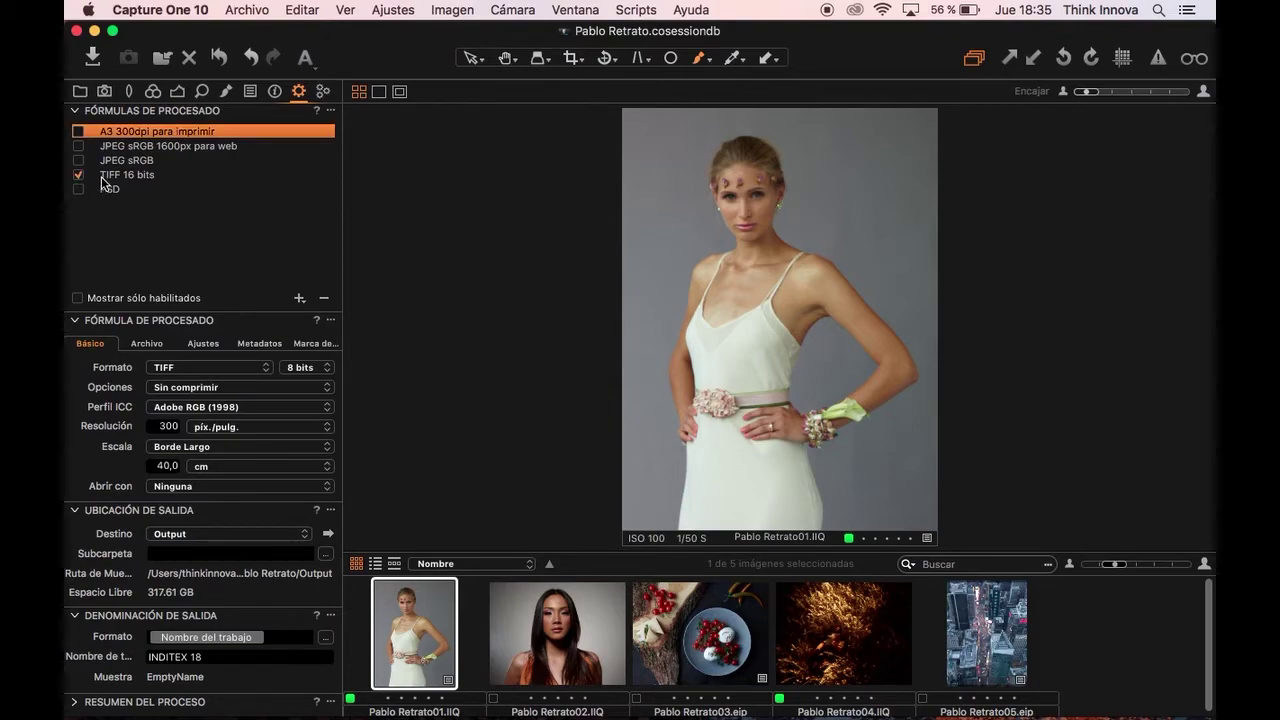
{"action": "left_click", "coordinate": [107, 177]}
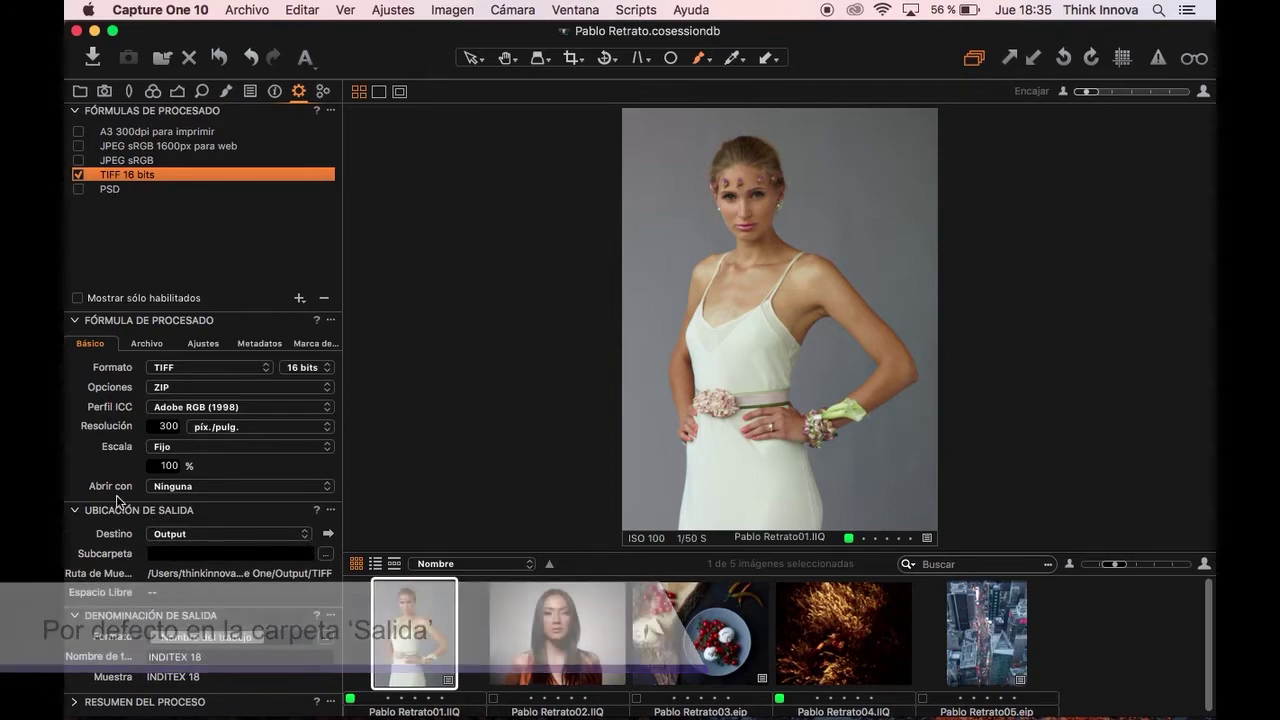
- Collapse Fórmula de procesado, expand Resumen del proceso, and process Pablo Retrato01.IIQ with the TIFF 16 bits recipe
{"action": "left_click", "coordinate": [75, 322]}
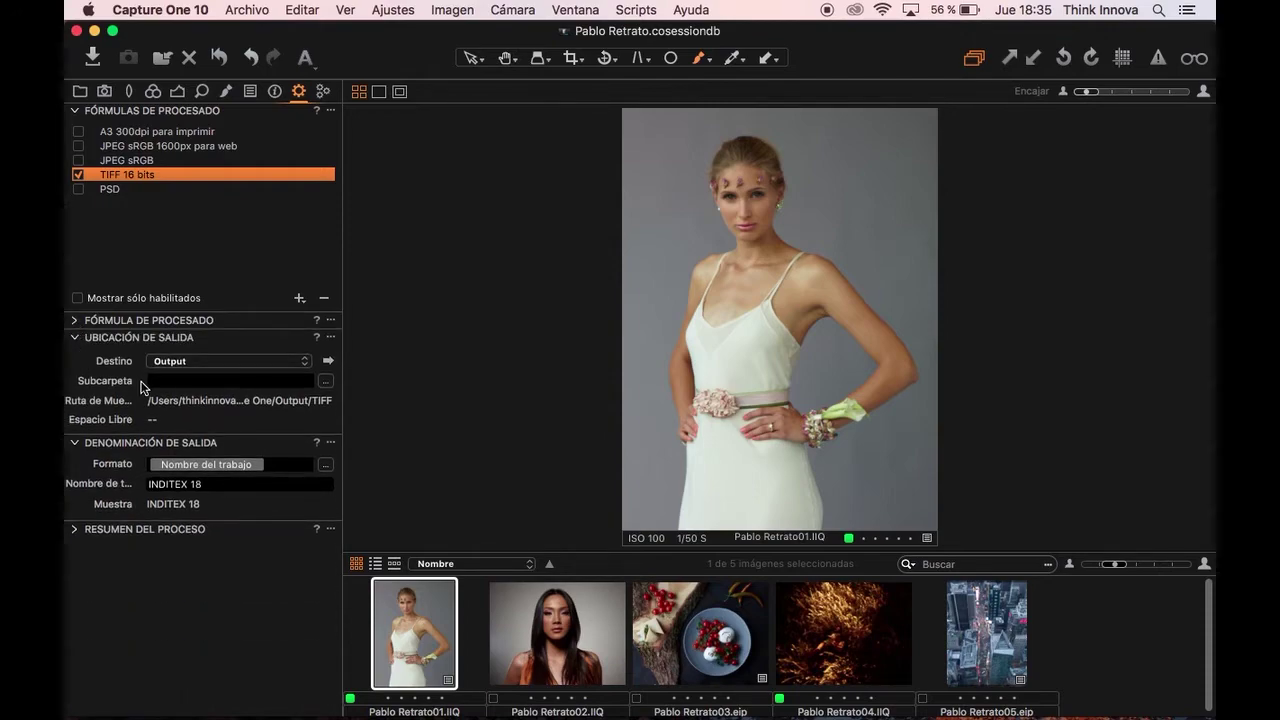
{"action": "left_click", "coordinate": [74, 529]}
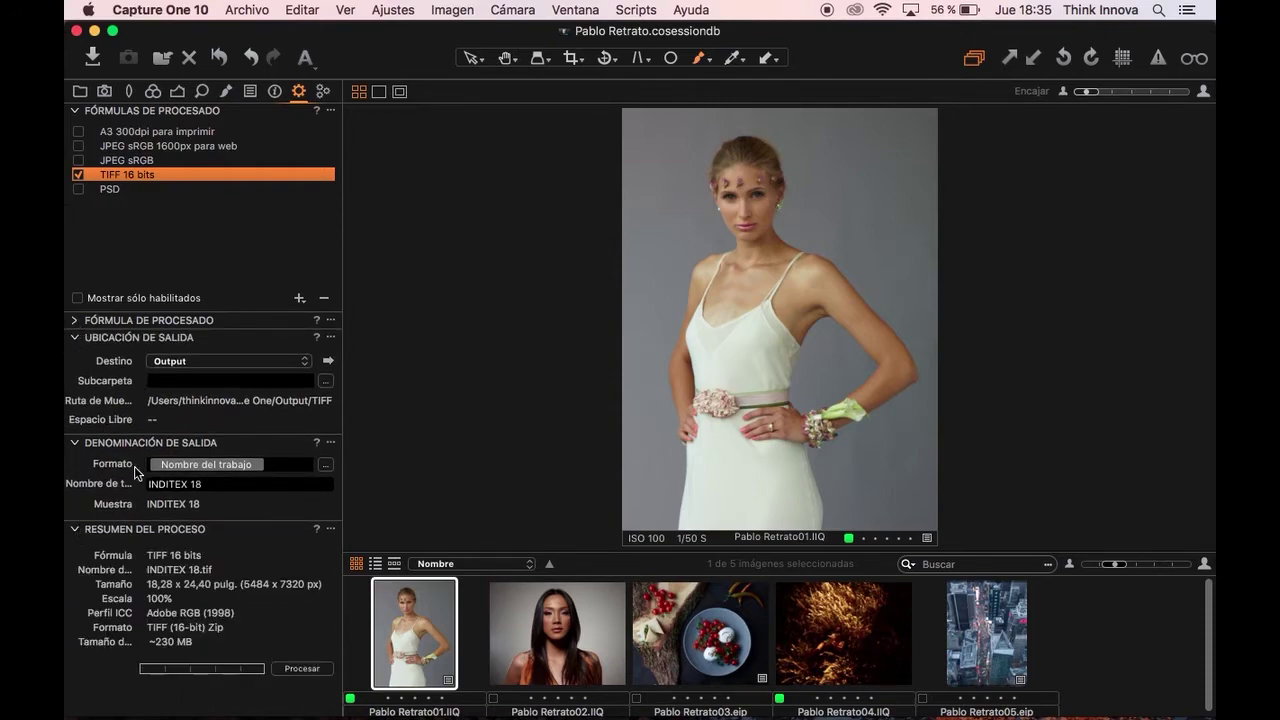
{"action": "left_click", "coordinate": [305, 669]}
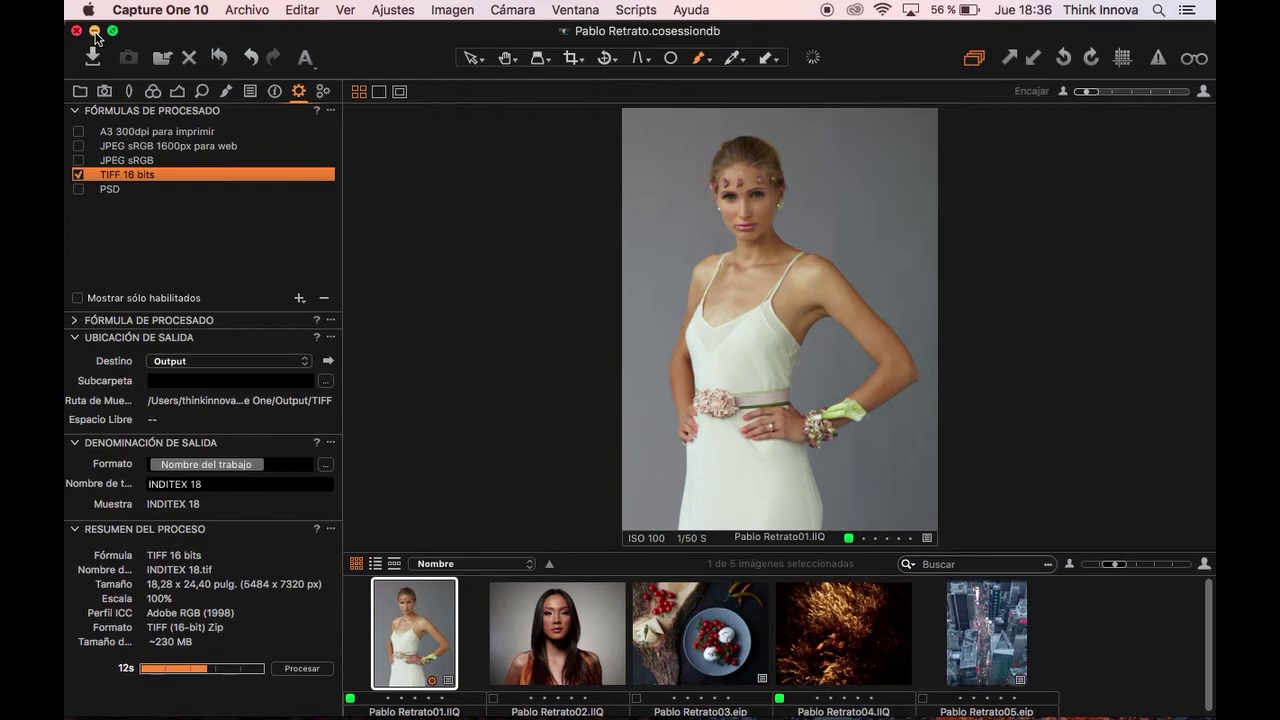
- Minimize the session window, switch to Finder, and open the Pablo Retrato session folder inside Imágenes in the home folder
{"action": "left_click", "coordinate": [95, 31]}
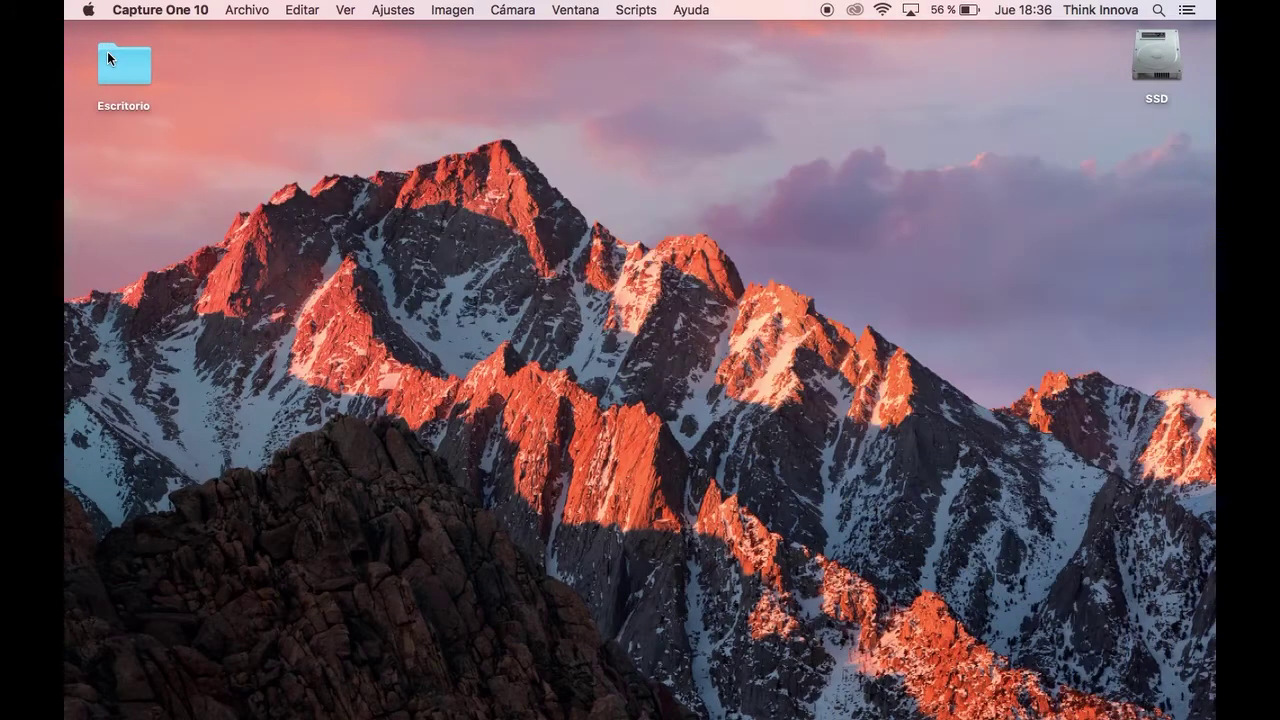
{"action": "left_click", "coordinate": [384, 9]}
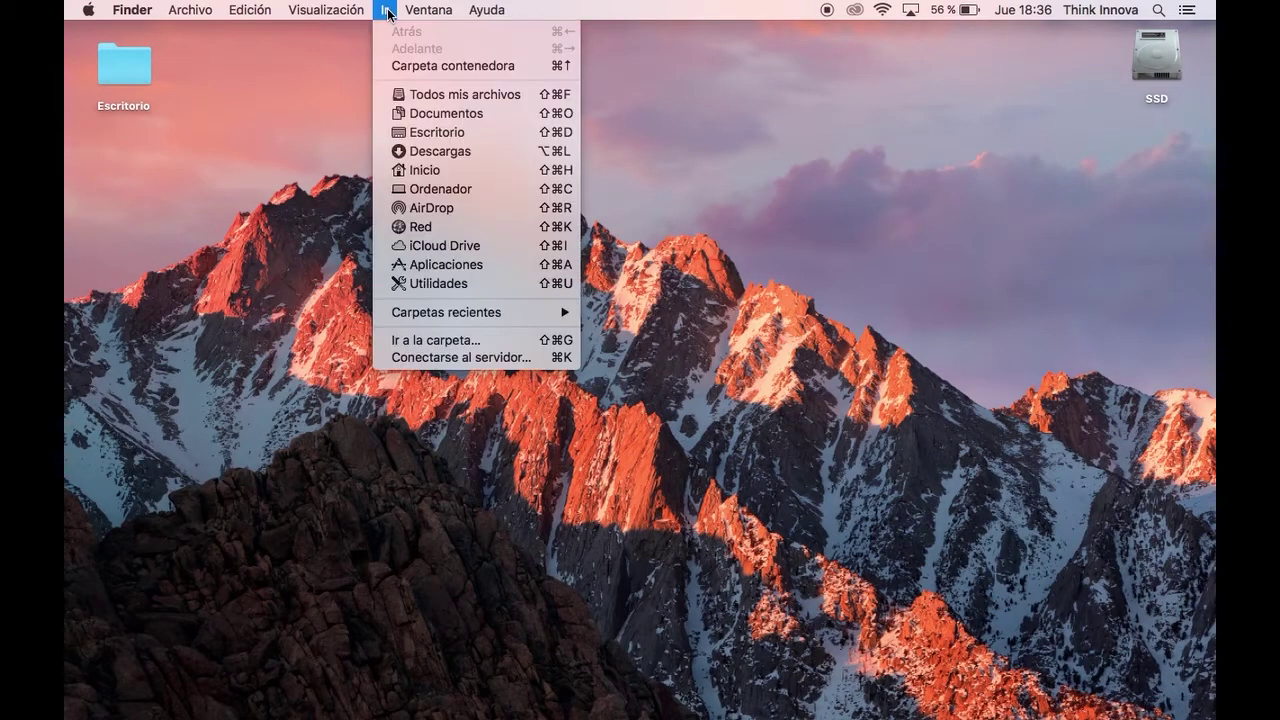
{"action": "left_click", "coordinate": [436, 172]}
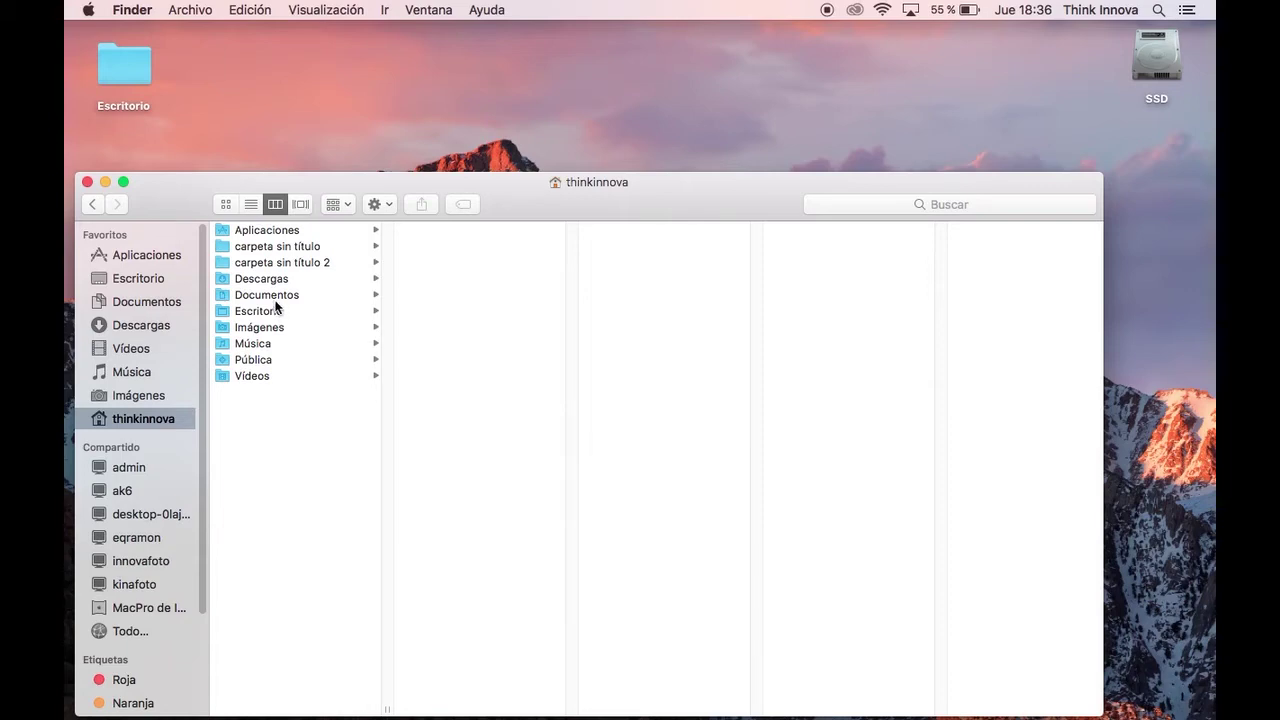
{"action": "left_click", "coordinate": [279, 331]}
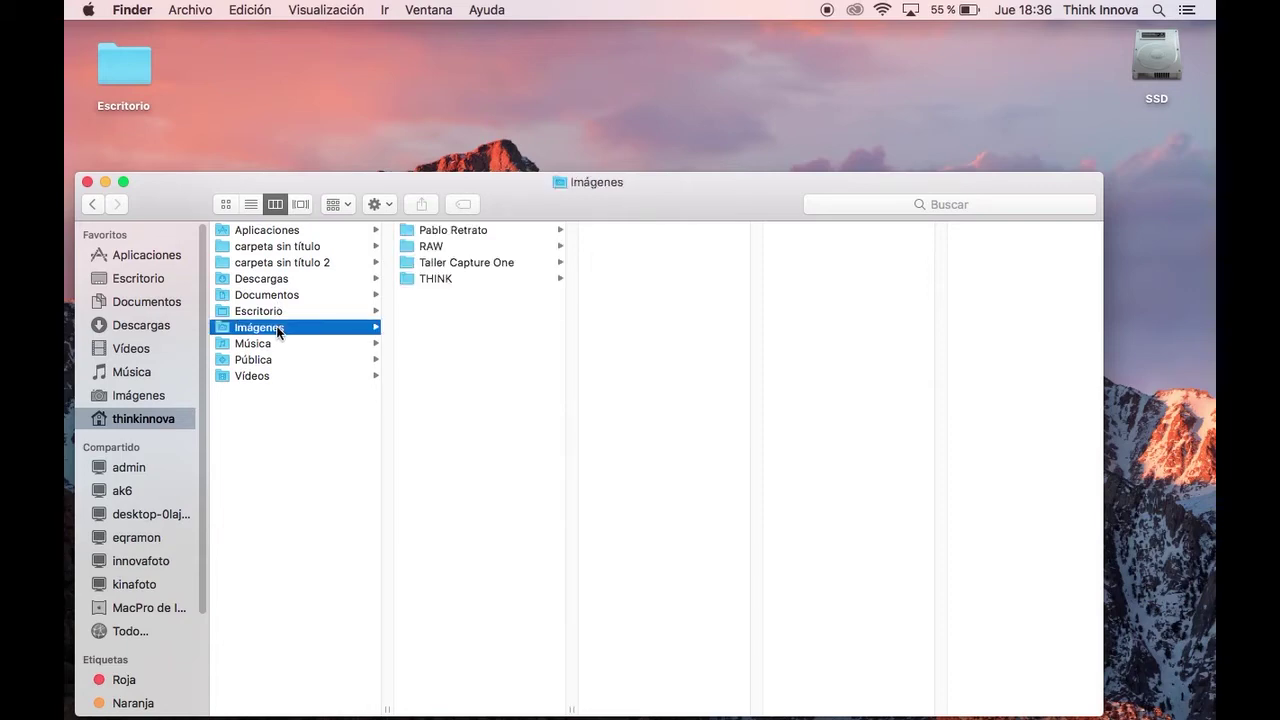
{"action": "left_click", "coordinate": [449, 229]}
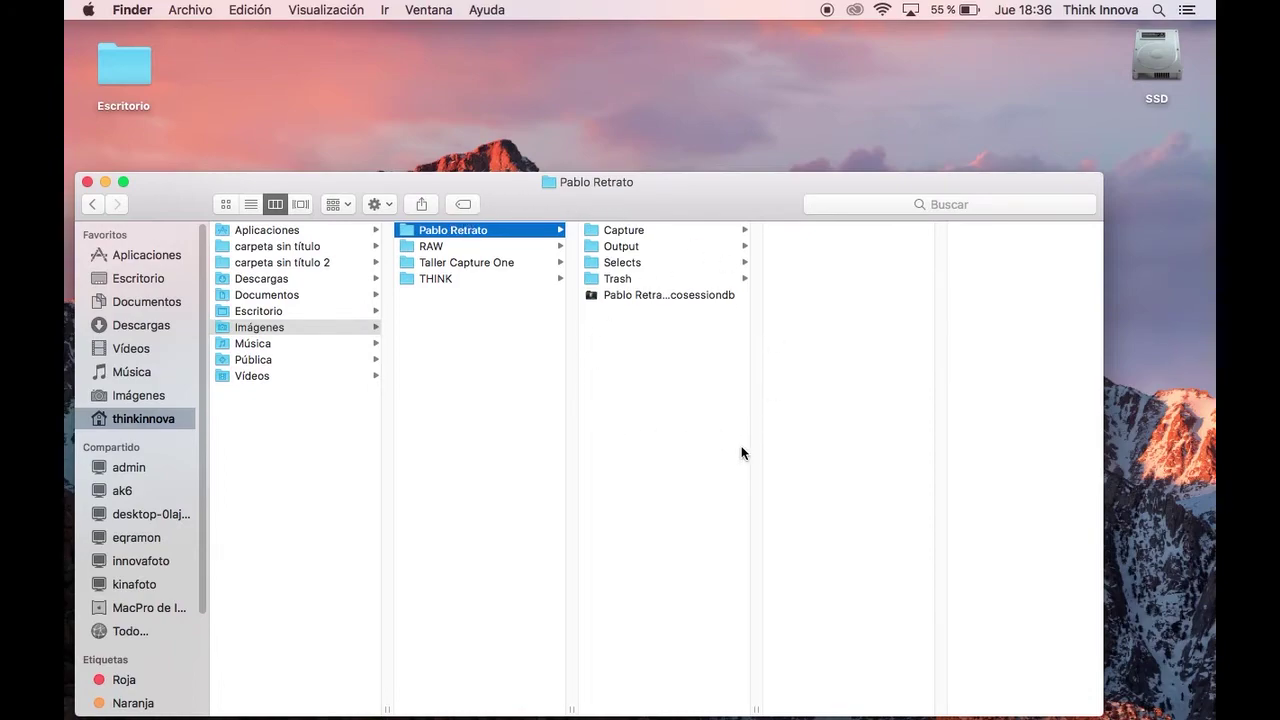
- Examine the session's Capture, Output and Trash folders and the Pablo Retrato.cosessiondb file, and return to the Pablo Retrato folder
{"action": "left_click", "coordinate": [646, 231]}
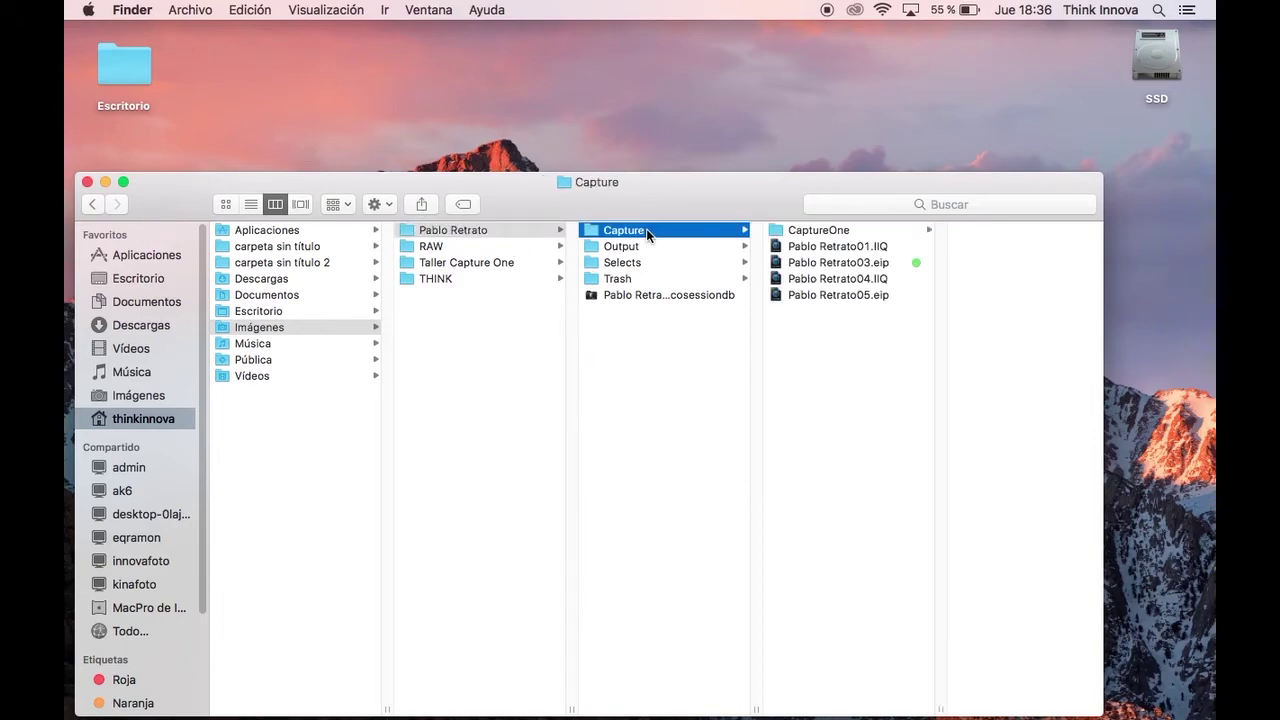
{"action": "left_click", "coordinate": [638, 247]}
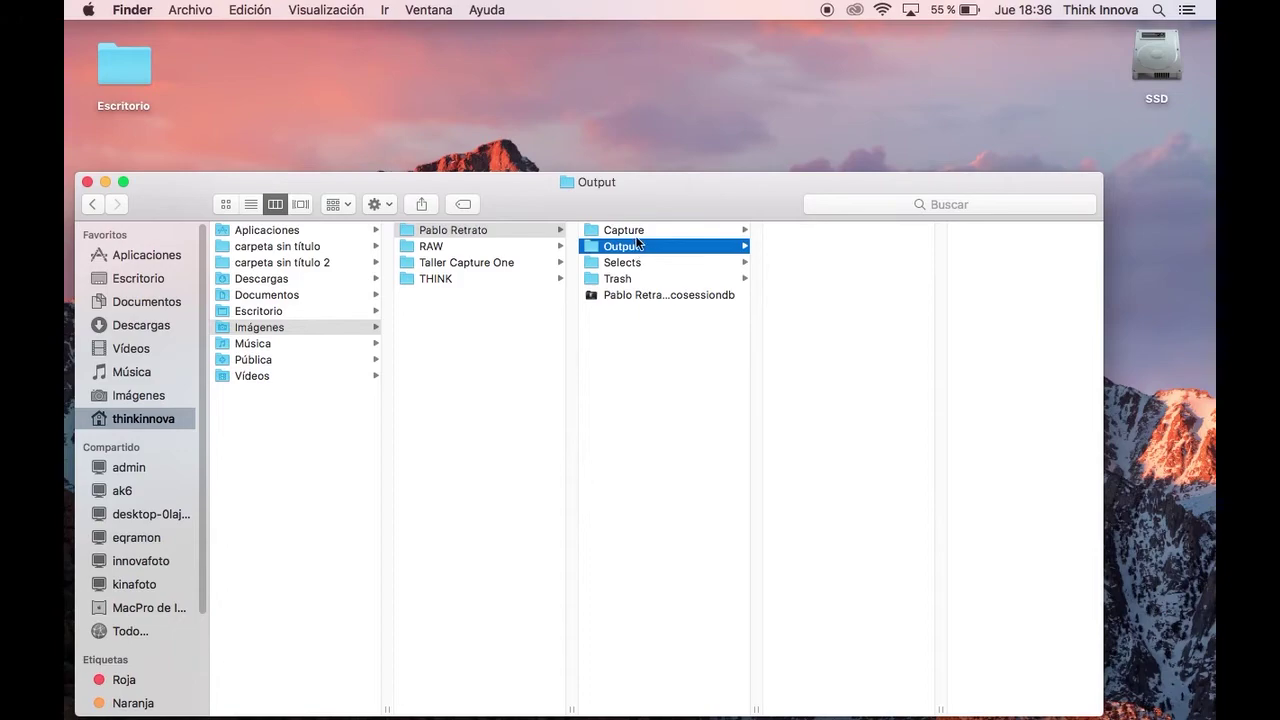
{"action": "left_click", "coordinate": [636, 230]}
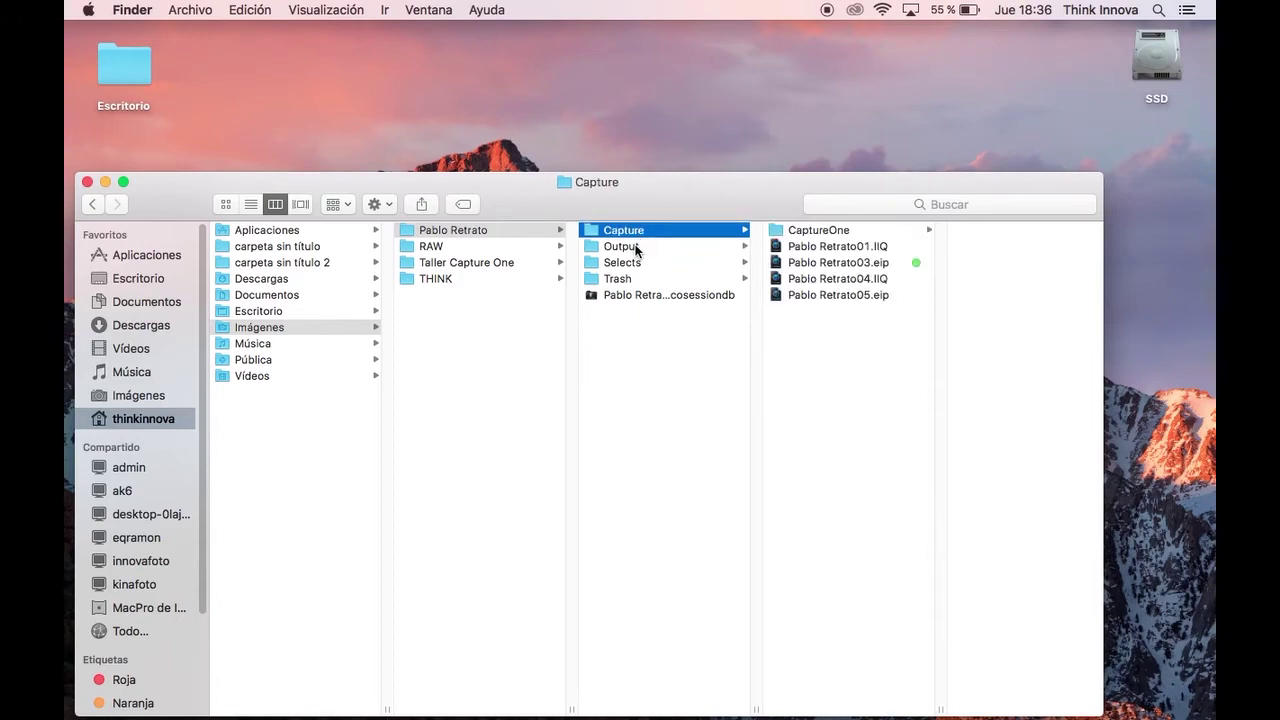
{"action": "left_click", "coordinate": [638, 247]}
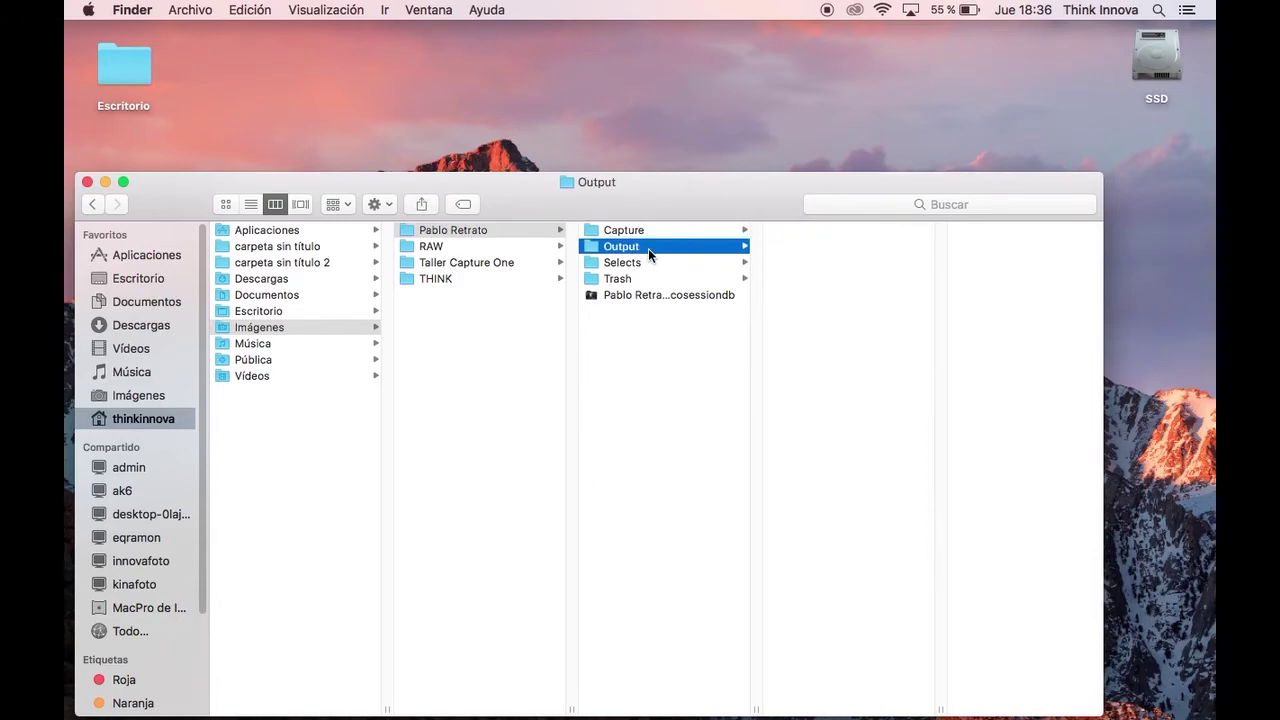
{"action": "left_click", "coordinate": [631, 279]}
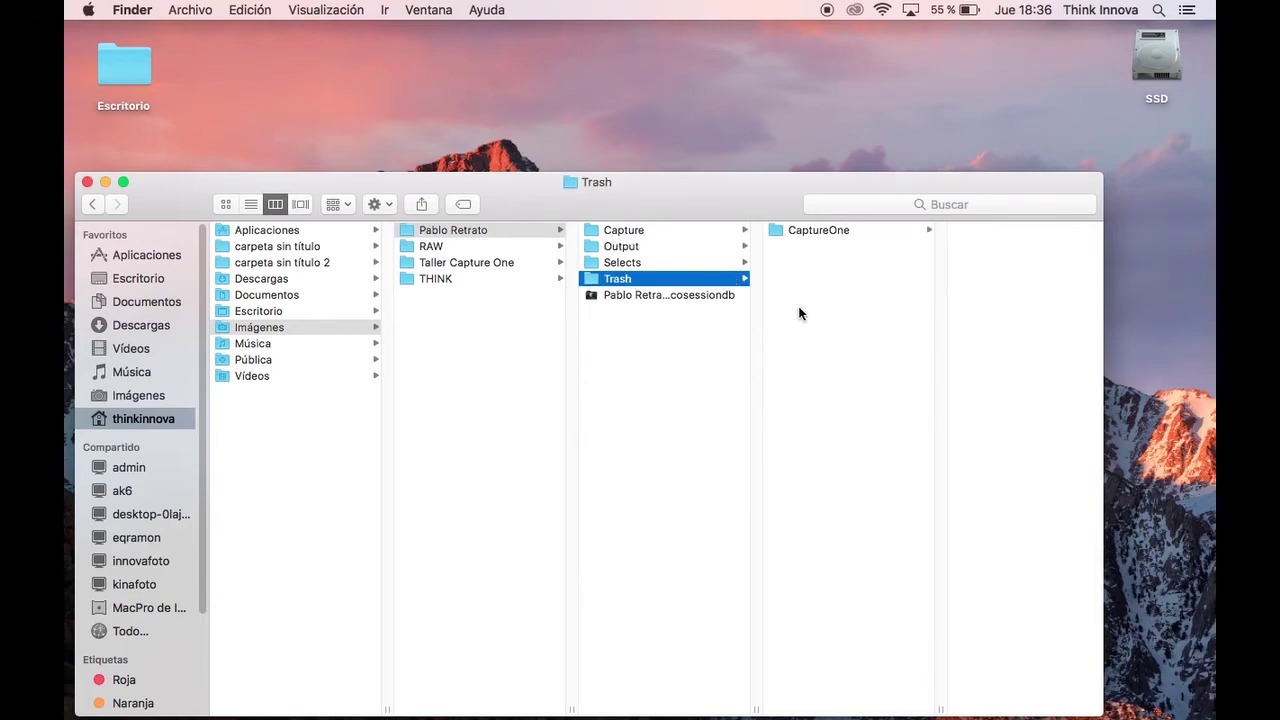
{"action": "left_click", "coordinate": [680, 295]}
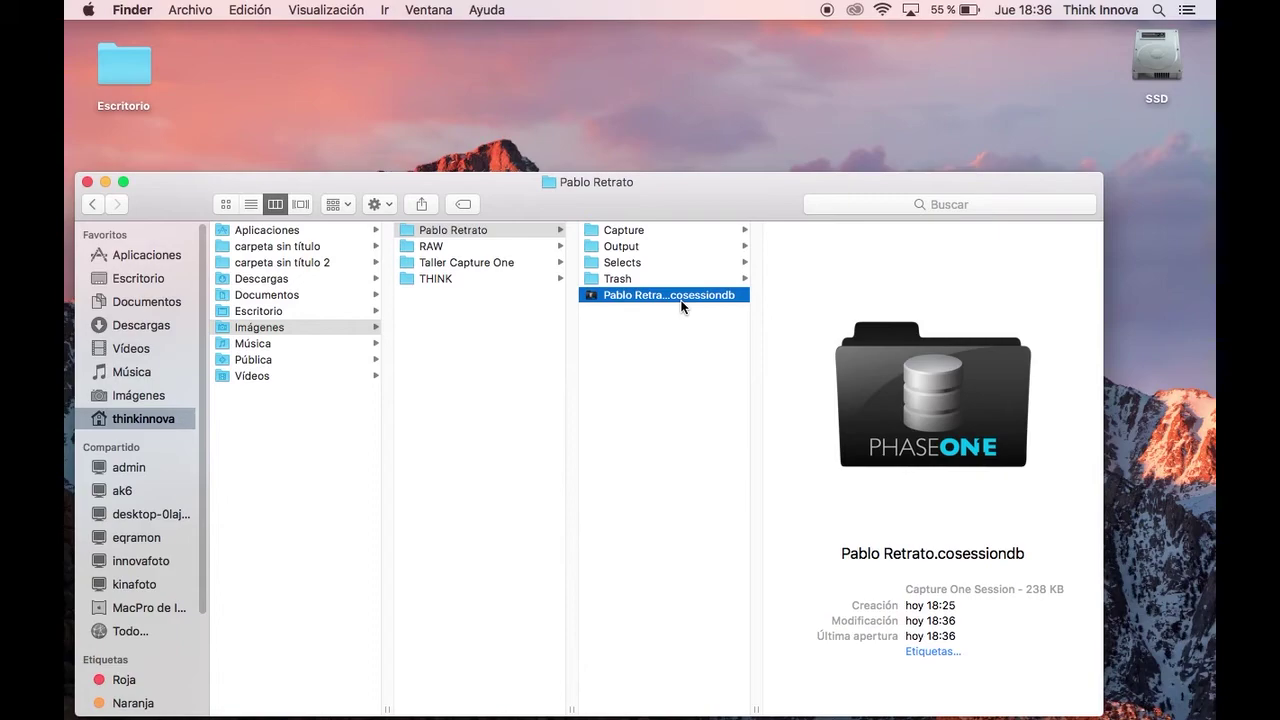
{"action": "left_click", "coordinate": [618, 349]}
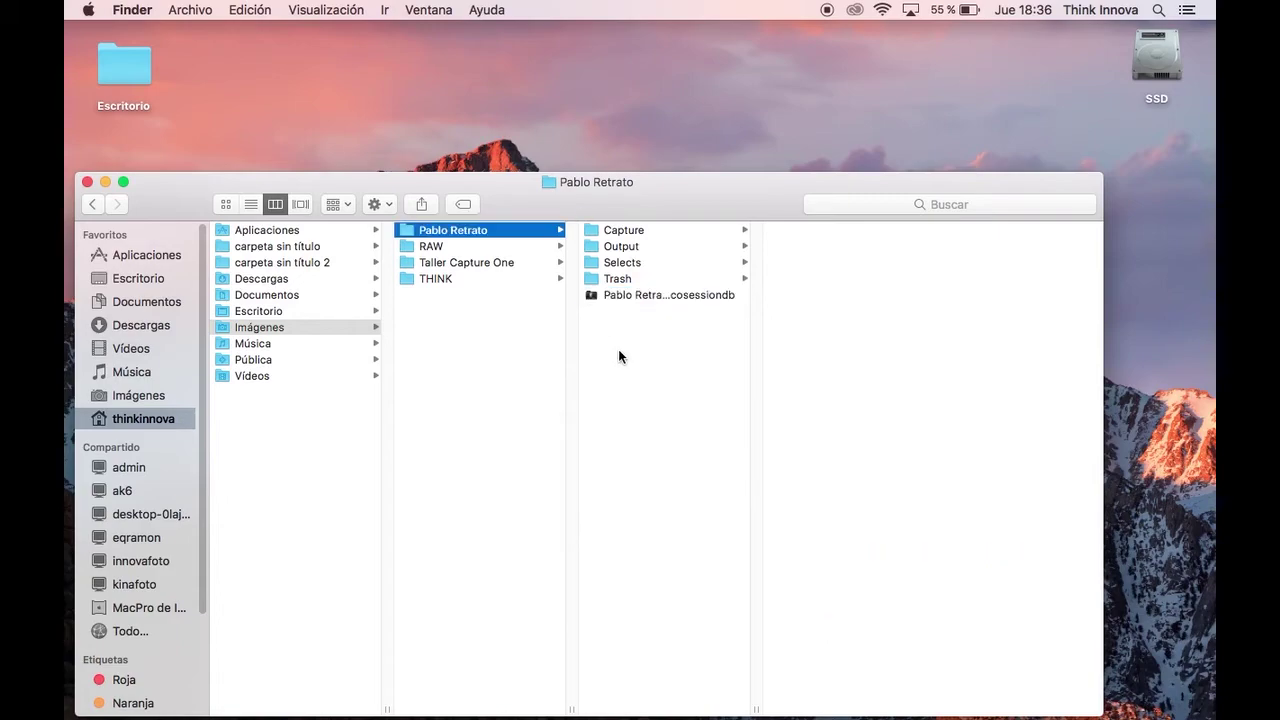
{"action": "left_click", "coordinate": [630, 232]}
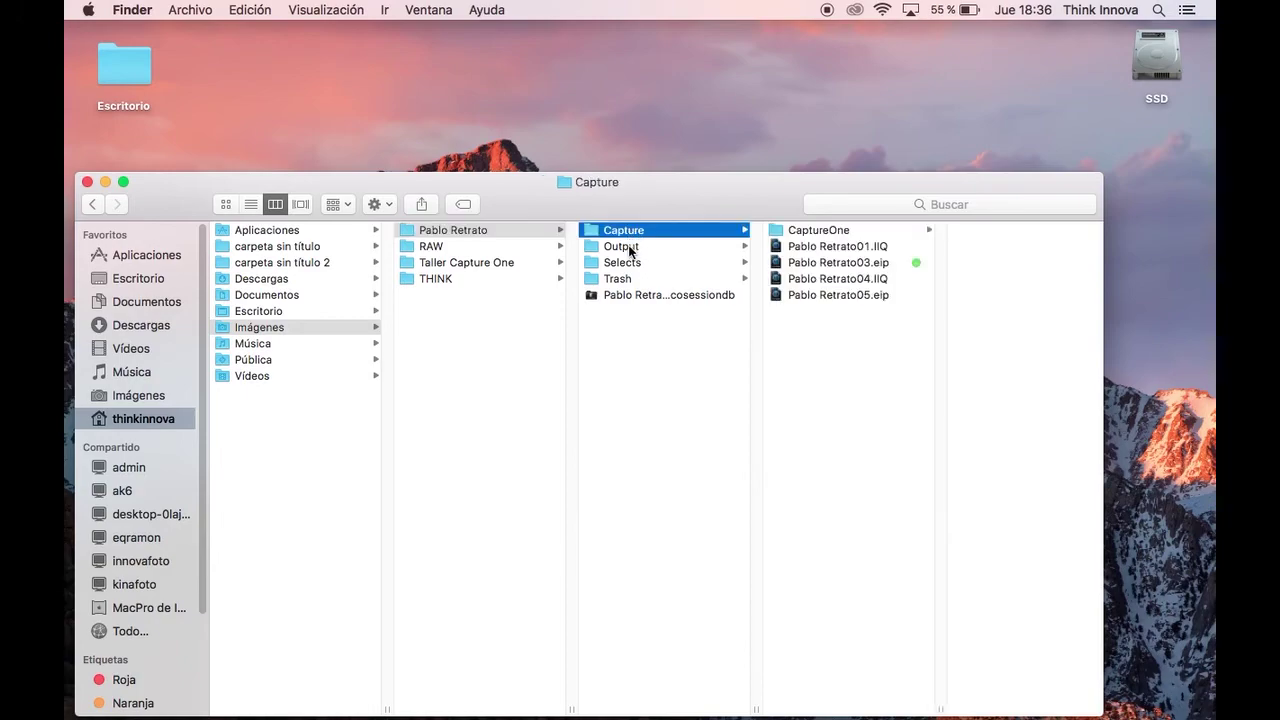
{"action": "left_click", "coordinate": [504, 235]}
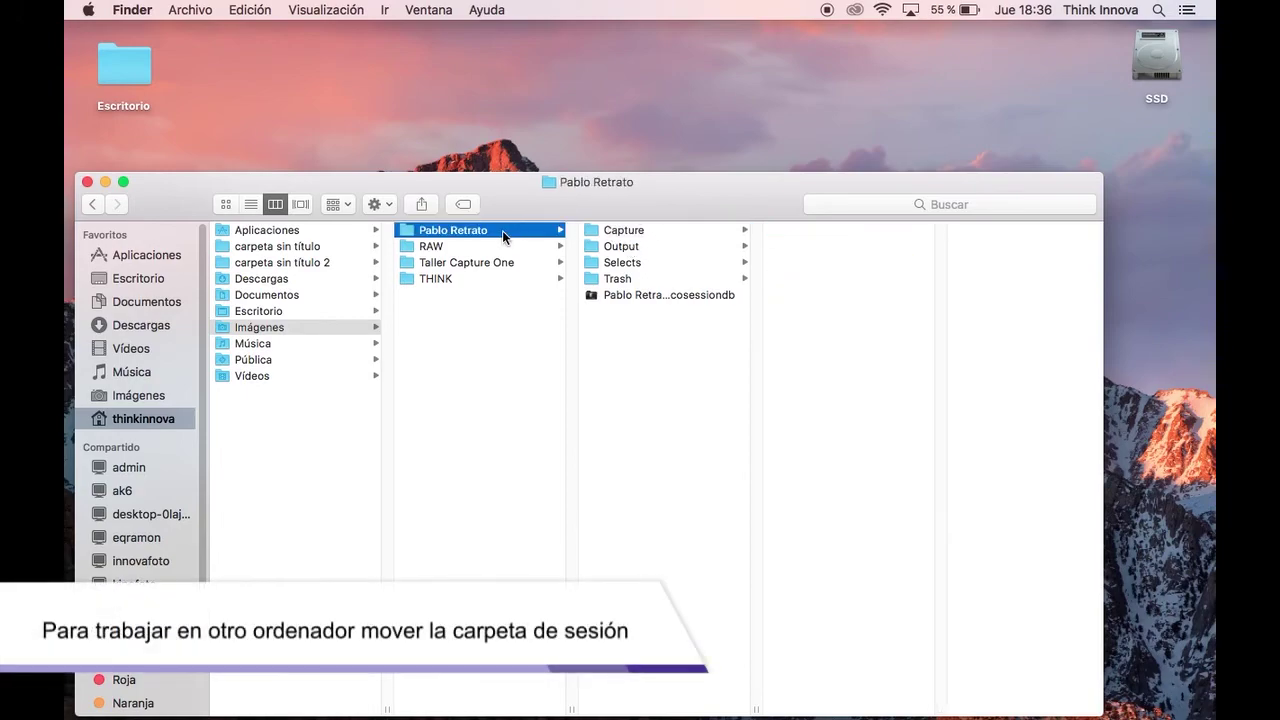